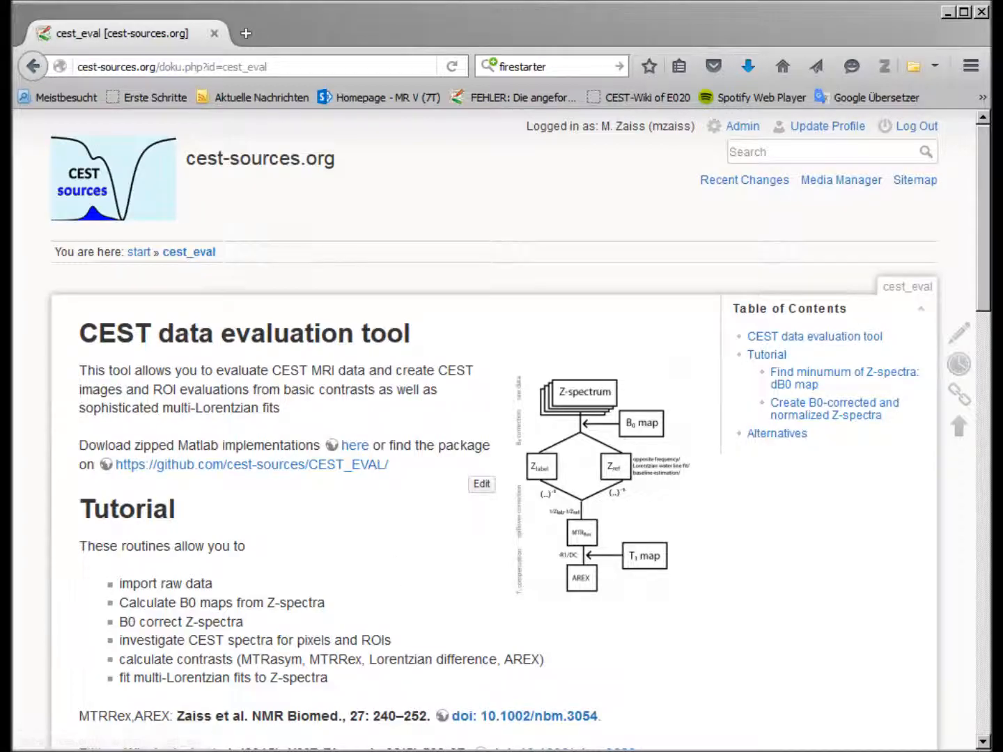
# Switch to MATLAB and review the header, path setup and clear commands at the beginning of BIG_BATCH2_cest-sources.m
pyautogui.scroll(1, 411, 302)
pyautogui.scroll(20, 411, 302)
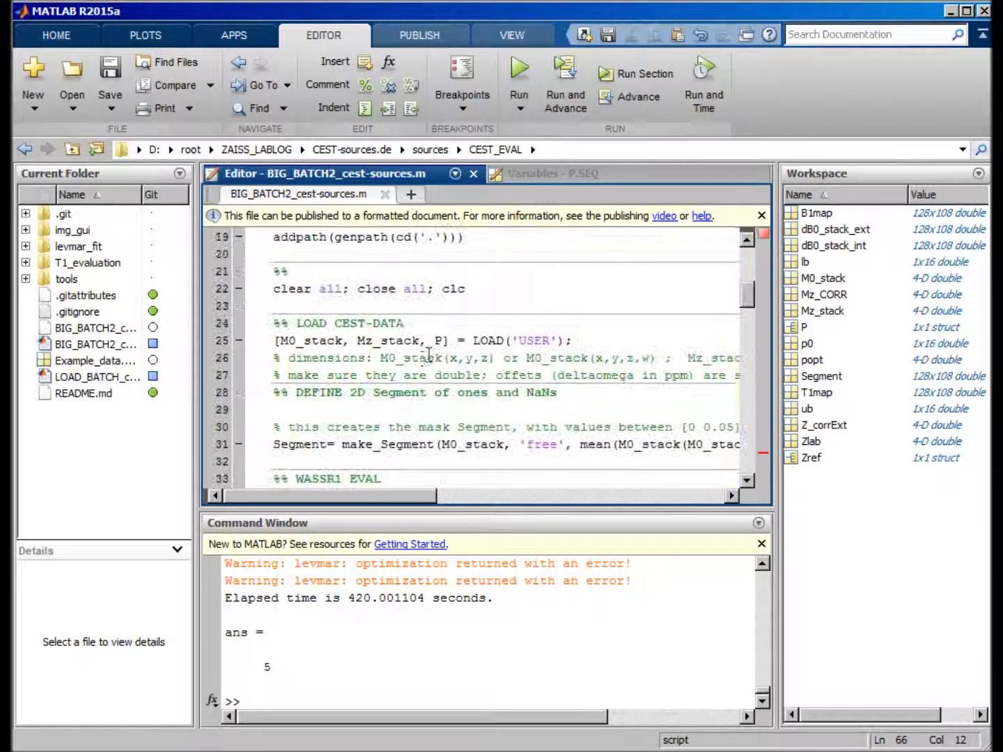
pyautogui.doubleClick(339, 256)
pyautogui.click(387, 289)
pyautogui.click(312, 292)
pyautogui.scroll(-4, 312, 292)
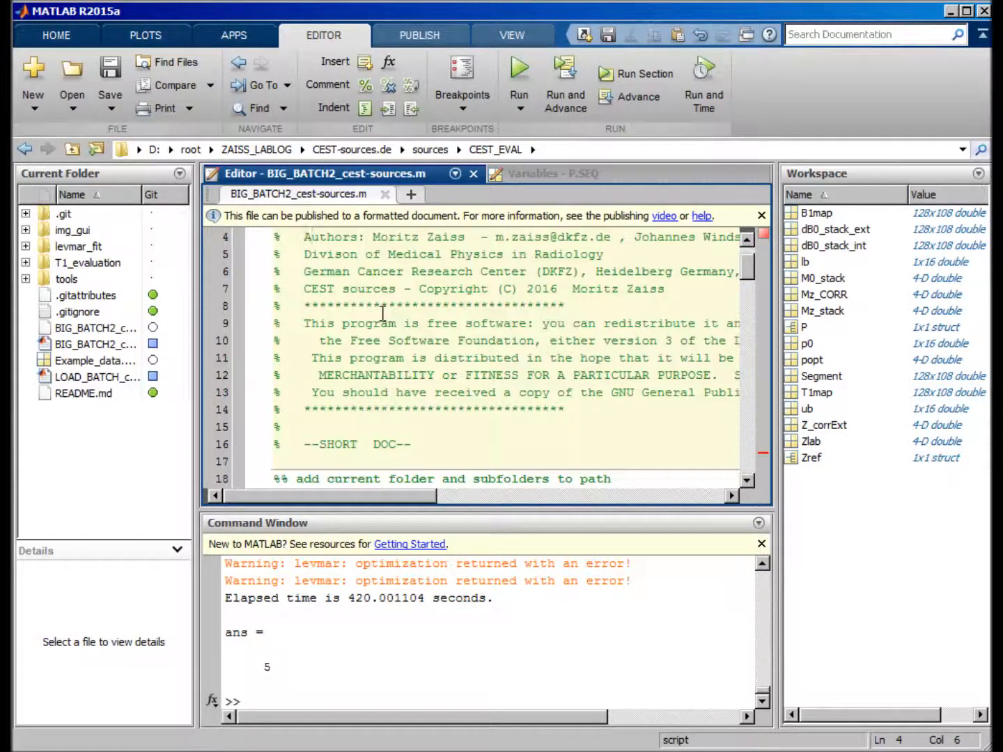
pyautogui.click(477, 340)
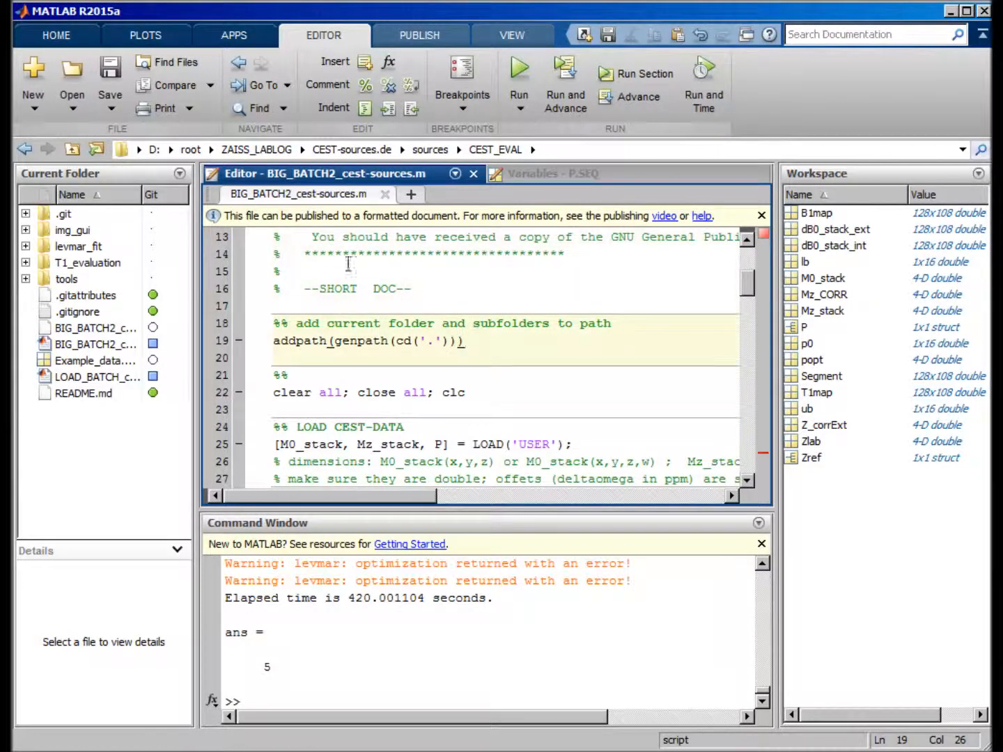
pyautogui.click(365, 286)
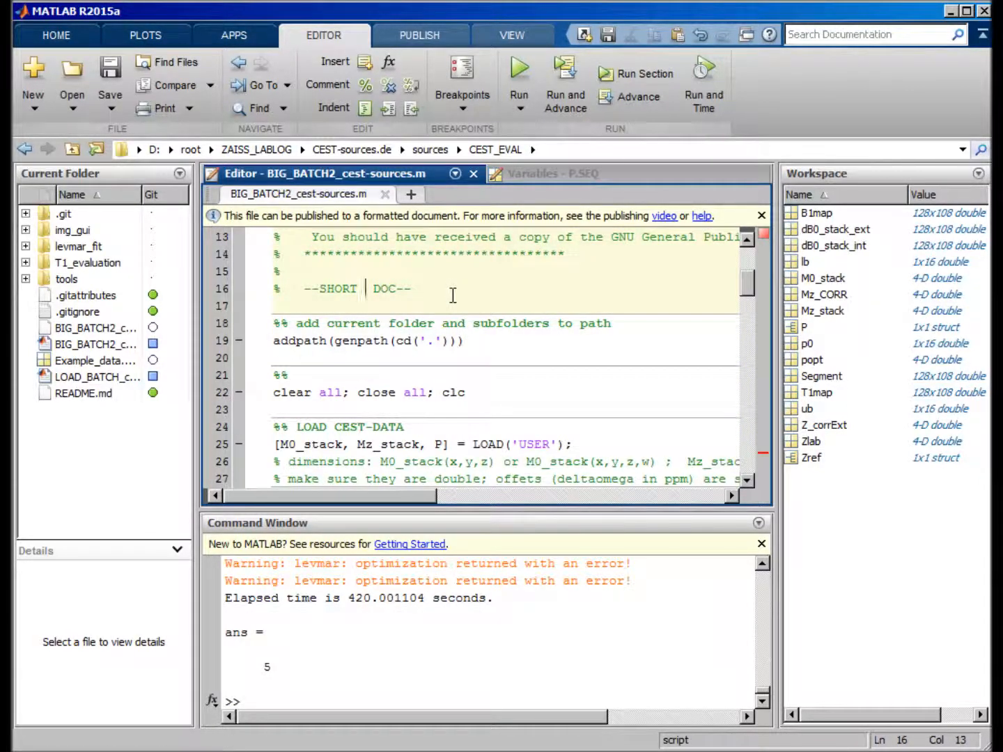
pyautogui.click(436, 289)
pyautogui.click(465, 358)
pyautogui.scroll(-1, 530, 291)
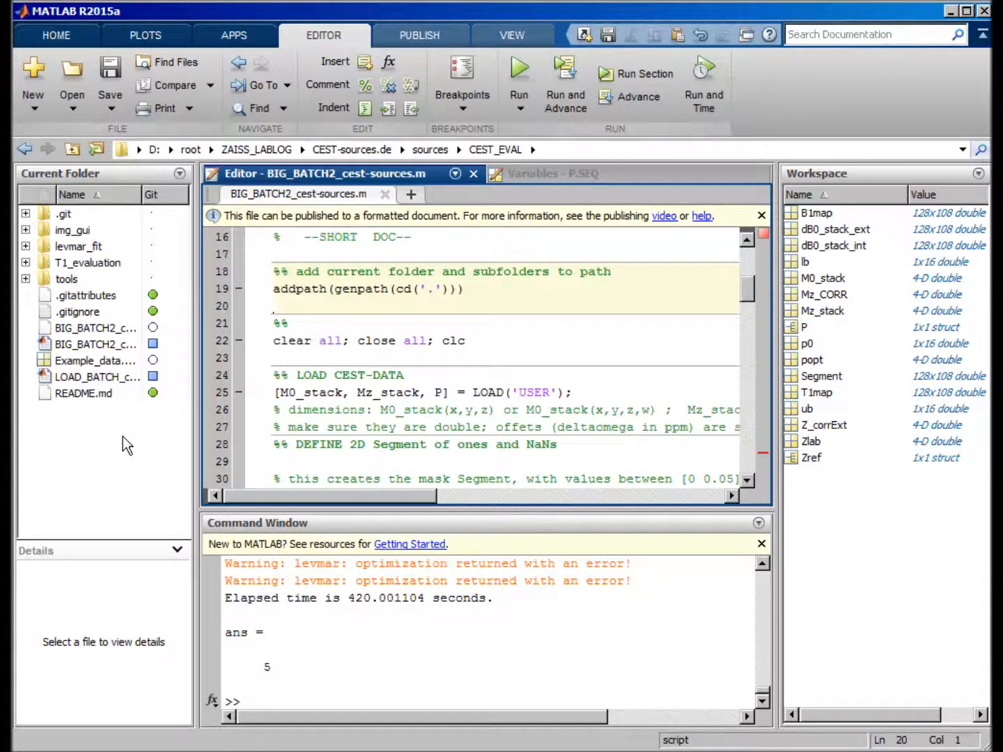
pyautogui.click(549, 332)
pyautogui.click(517, 287)
pyautogui.click(526, 341)
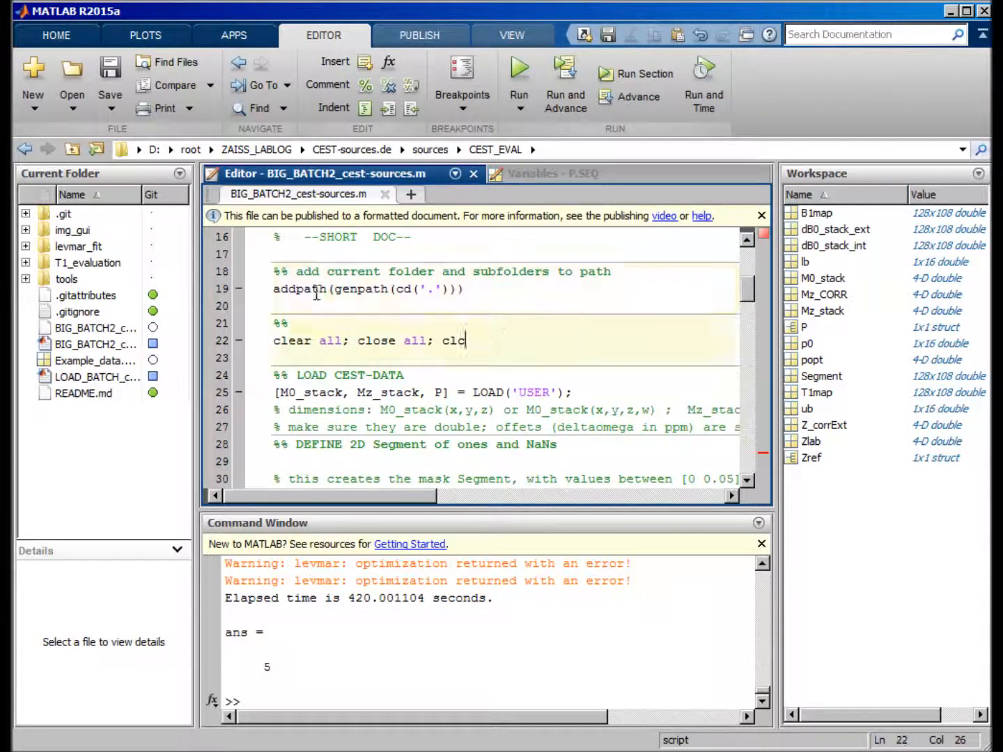
# Read through the script sections from LOAD CEST-DATA via save and start imgui to Multi-Lorentzian fitting
pyautogui.scroll(-2, 465, 337)
pyautogui.click(416, 273)
pyautogui.scroll(-5, 416, 273)
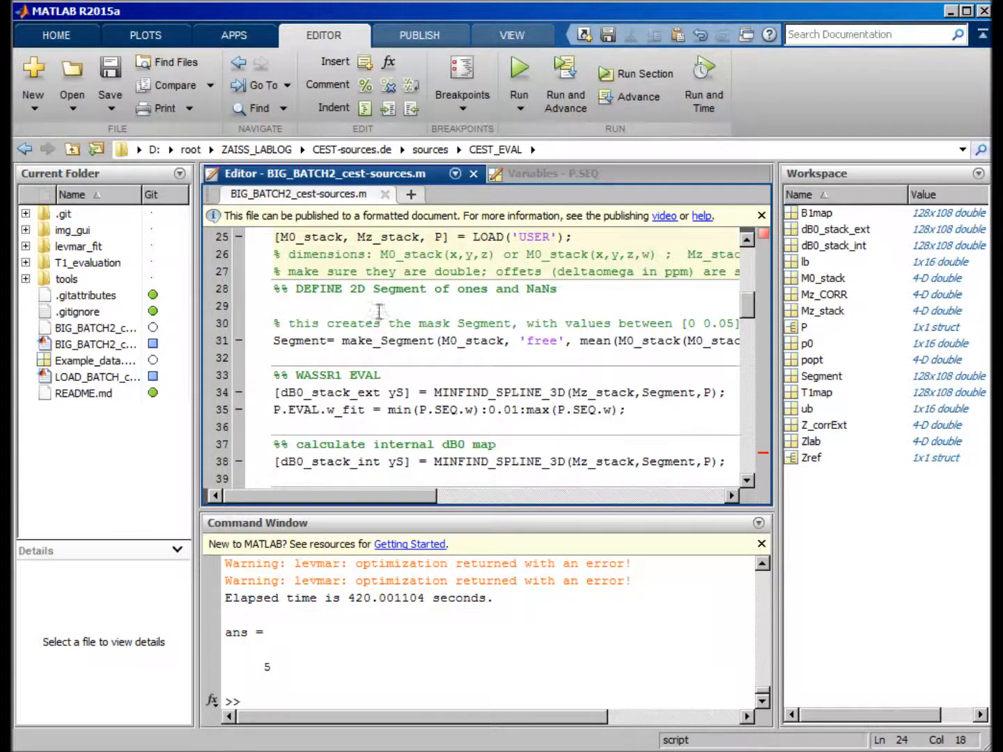
pyautogui.scroll(-2, 577, 391)
pyautogui.click(260, 334)
pyautogui.scroll(-2, 446, 320)
pyautogui.click(450, 322)
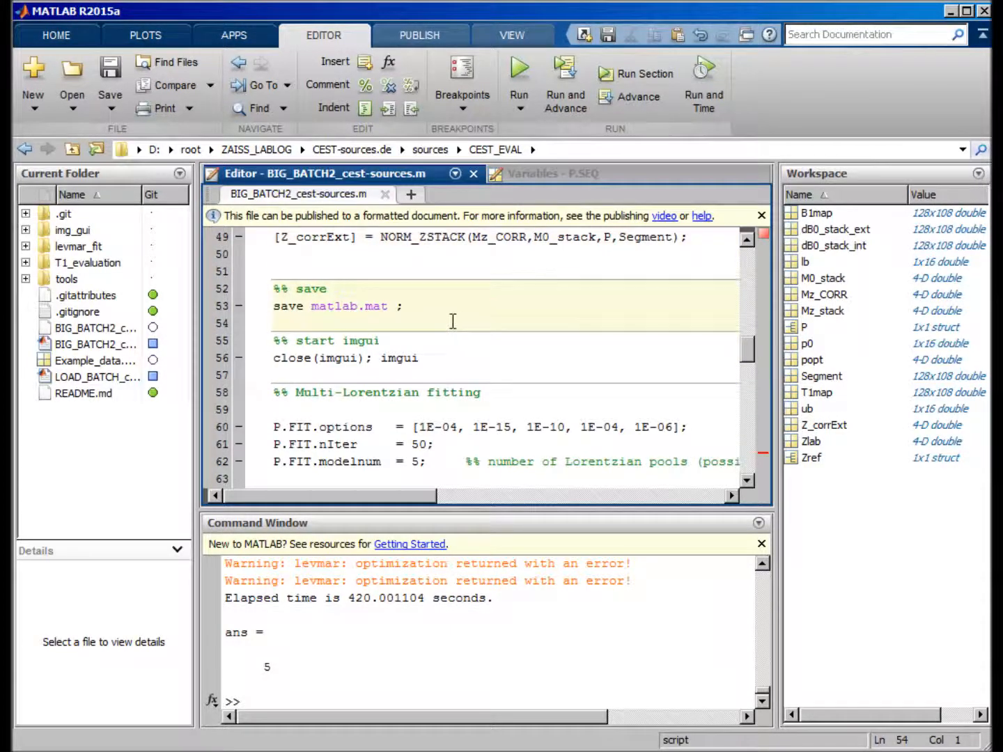
pyautogui.click(453, 358)
pyautogui.scroll(-1, 453, 359)
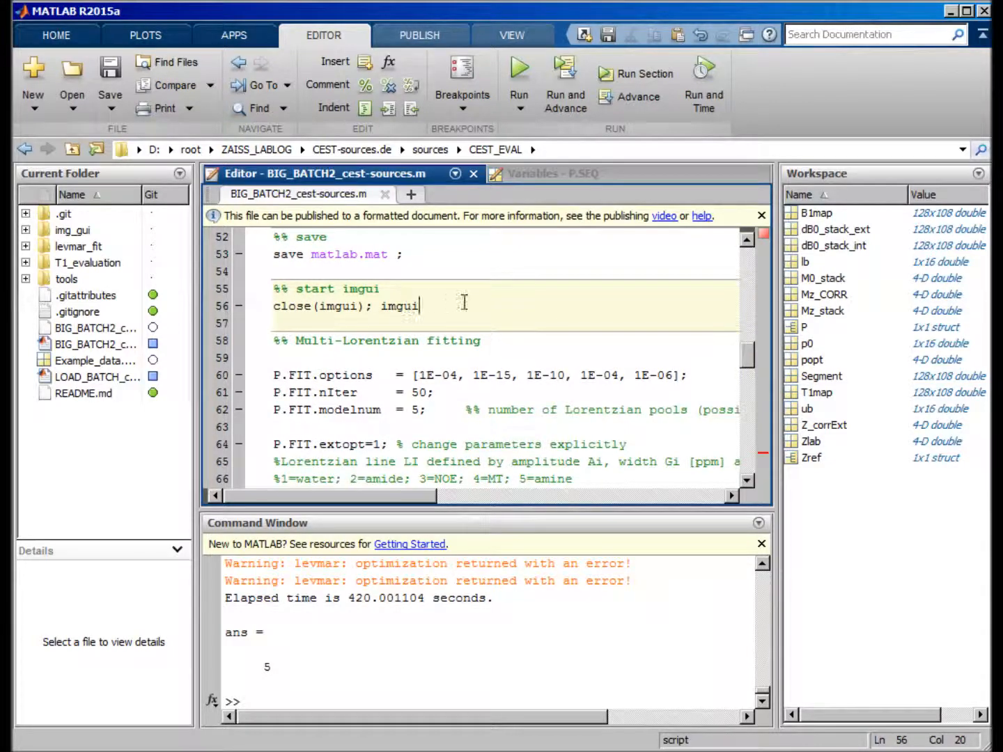
pyautogui.scroll(-2, 397, 301)
pyautogui.click(433, 288)
pyautogui.scroll(1, 464, 330)
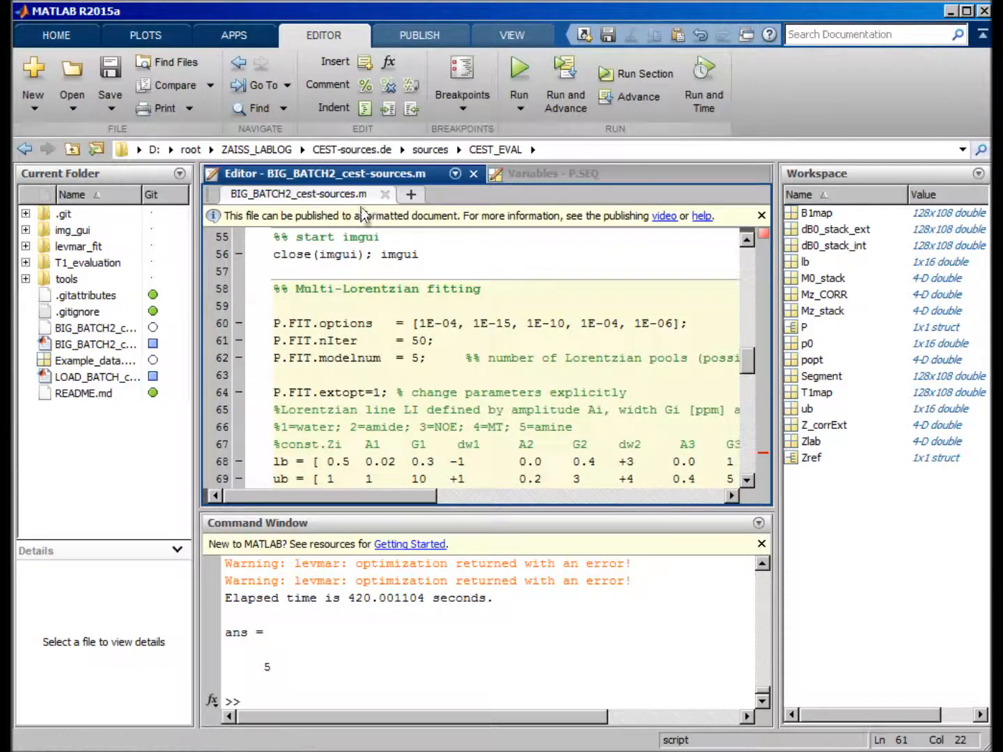
# Maximize the script editor and examine the P.FIT.options and P.FIT.nIter lines of the Multi-Lorentzian fitting section
pyautogui.doubleClick(326, 174)
pyautogui.click(564, 321)
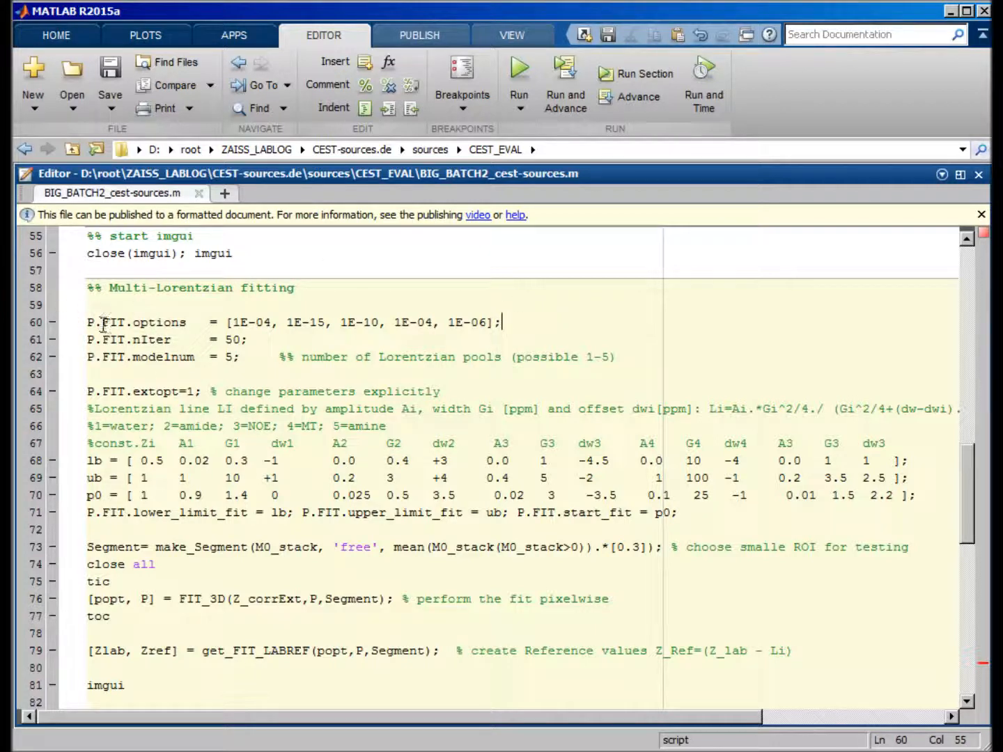
pyautogui.moveTo(90, 322); pyautogui.dragTo(531, 331)
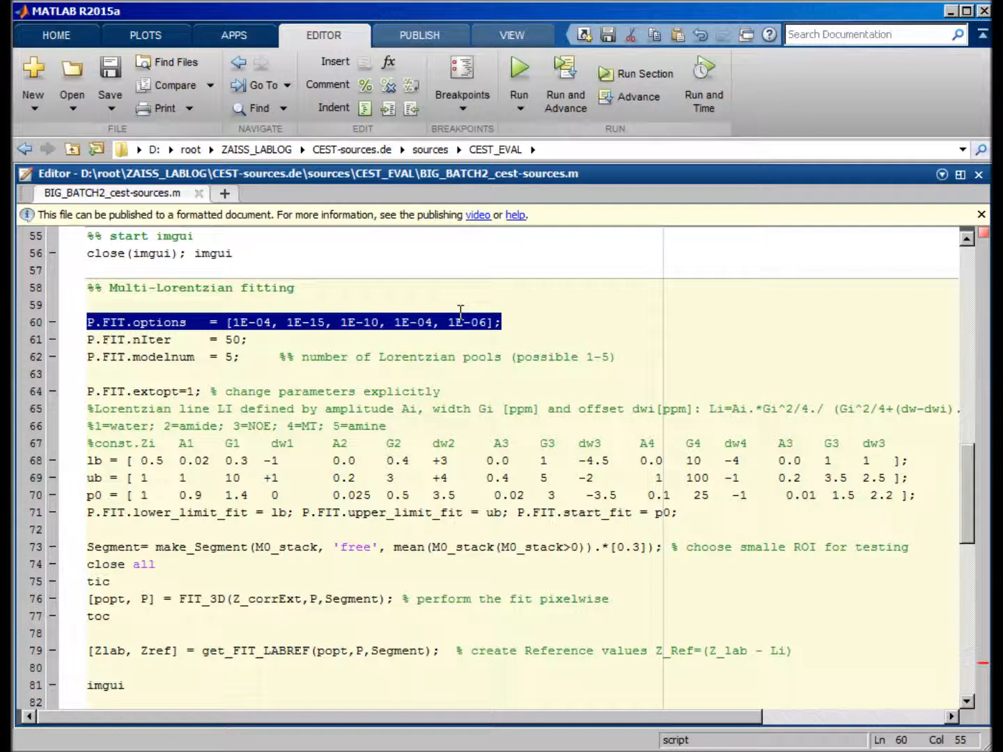
pyautogui.click(549, 303)
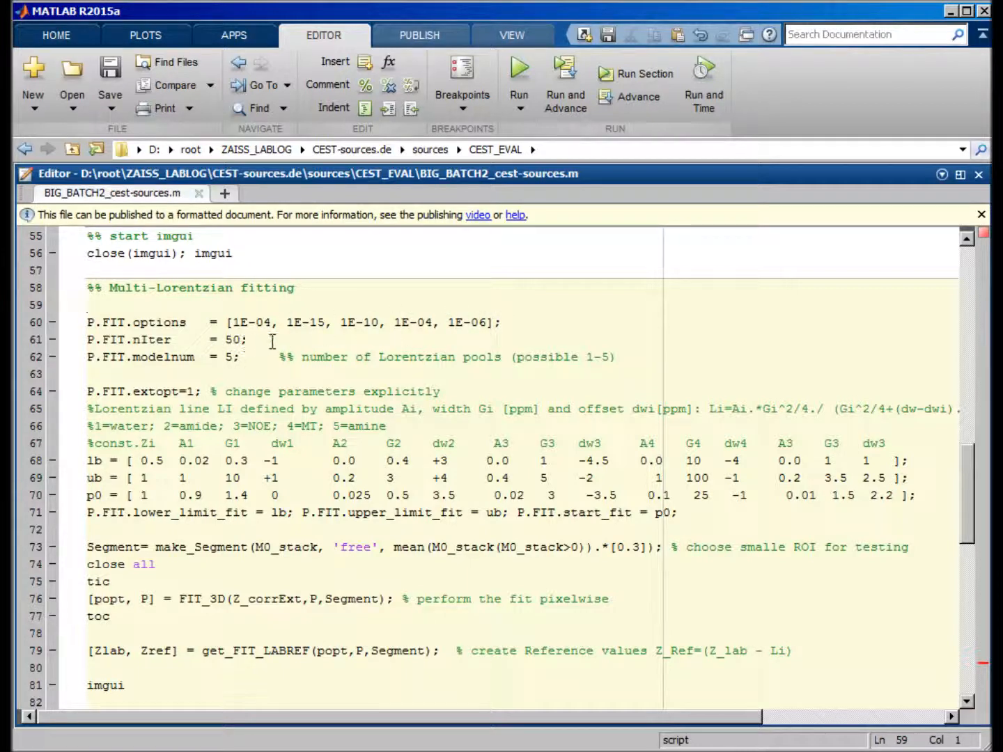
pyautogui.moveTo(273, 341); pyautogui.dragTo(78, 342)
pyautogui.moveTo(537, 323); pyautogui.dragTo(81, 328)
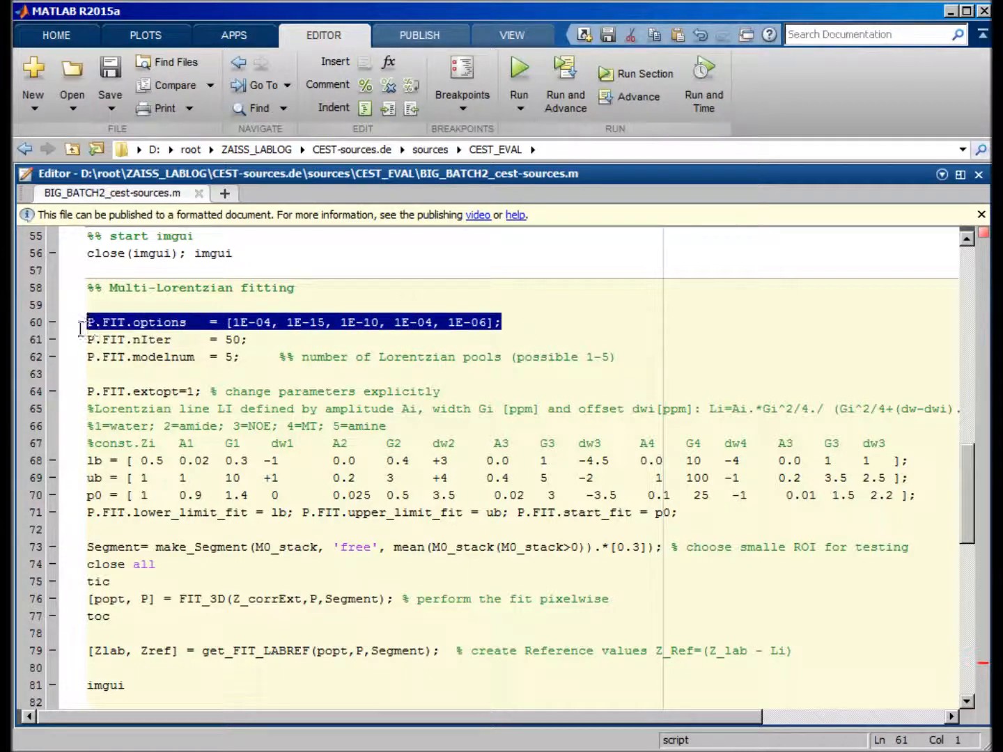
pyautogui.click(272, 340)
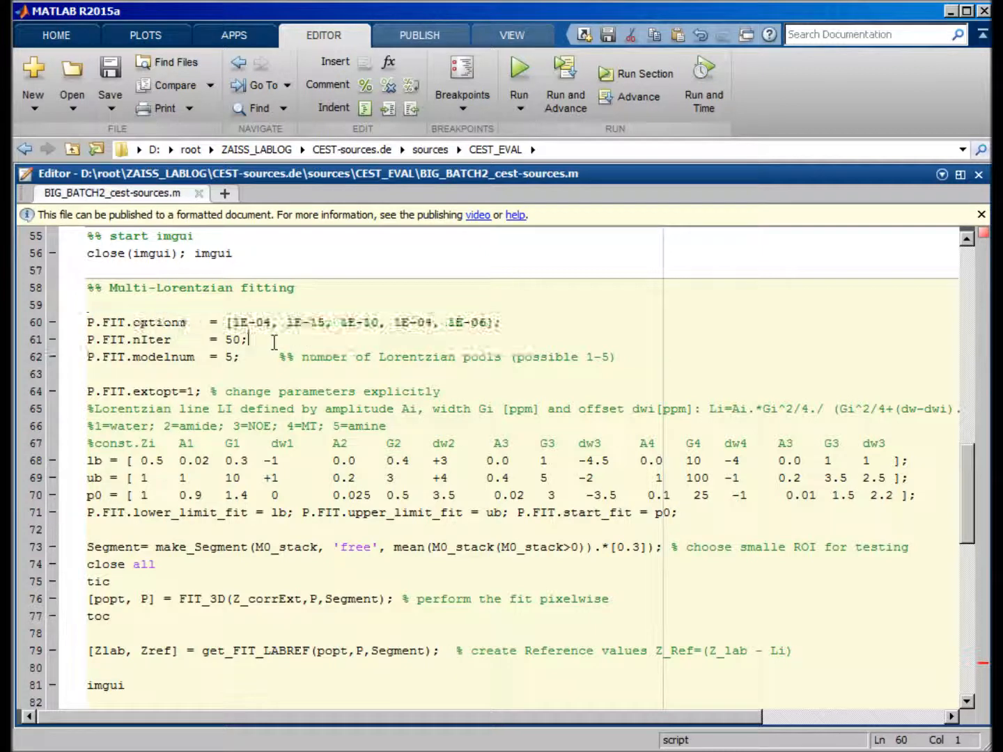
pyautogui.doubleClick(233, 339)
pyautogui.click(418, 367)
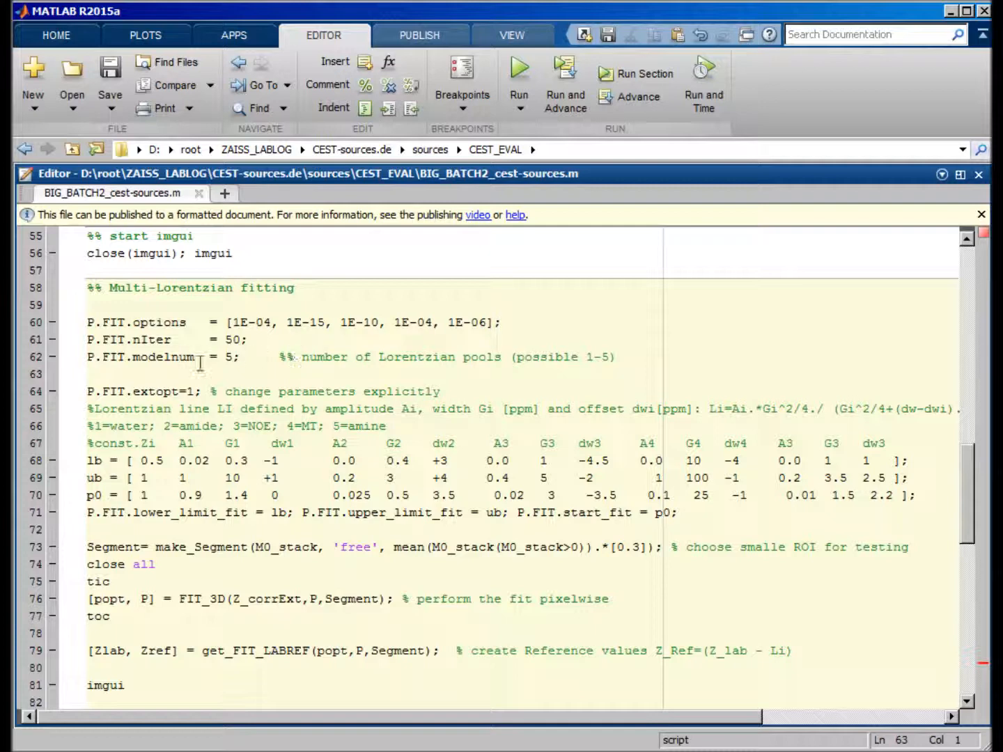
# Examine the P.FIT.modelnum setting and its comment on the possible number of Lorentzian pools
pyautogui.doubleClick(167, 357)
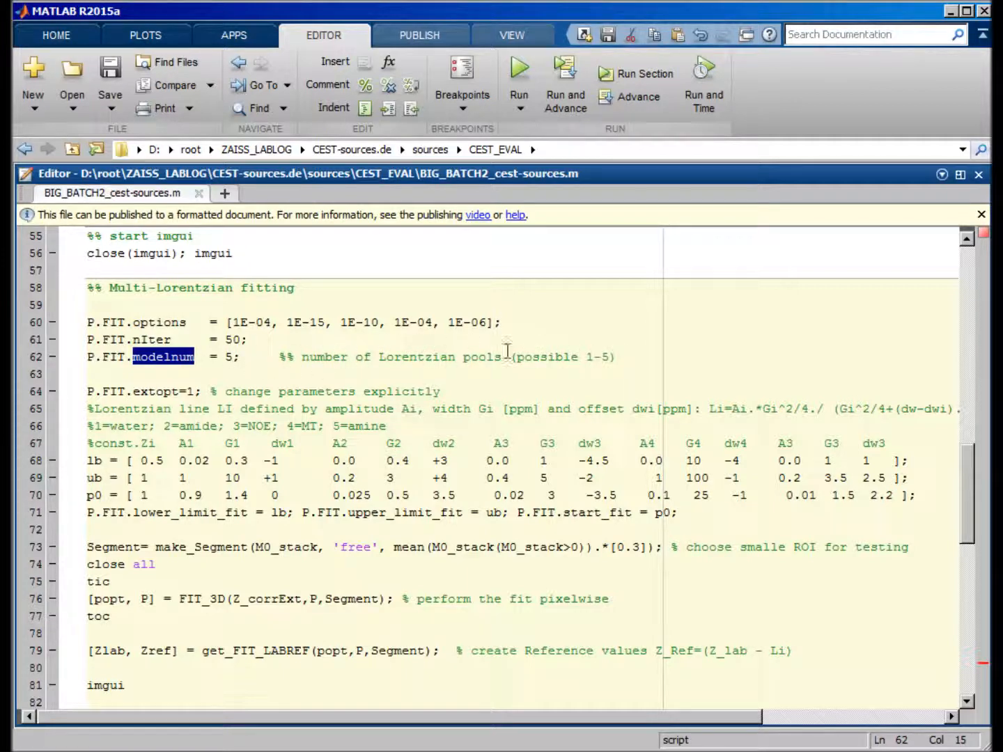
pyautogui.click(234, 357)
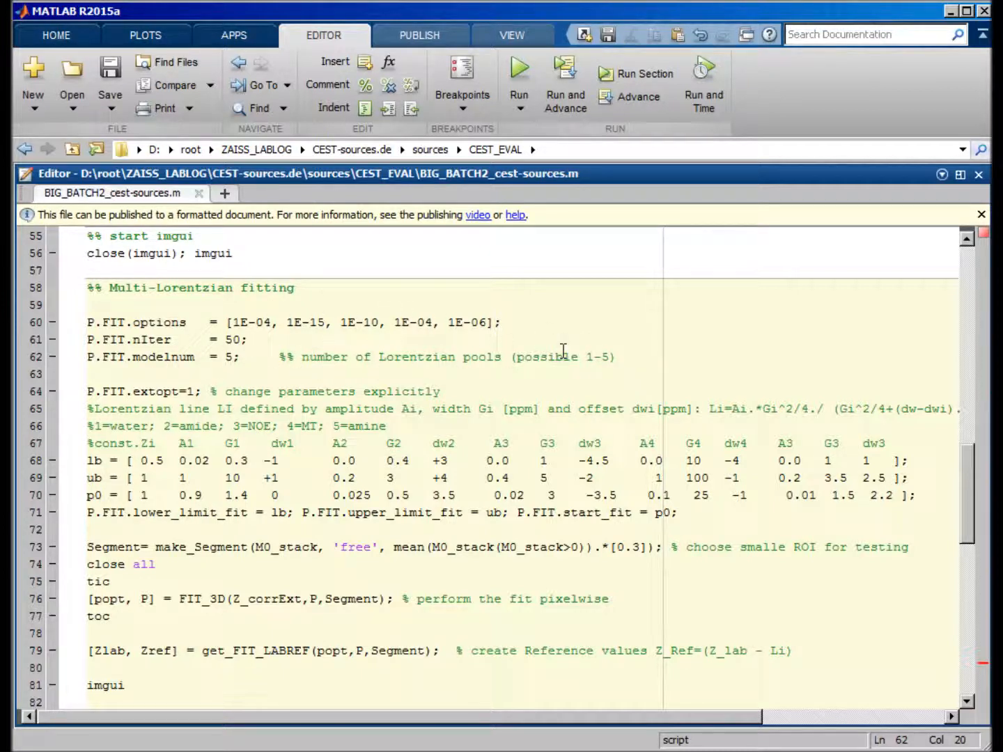
pyautogui.doubleClick(593, 357)
pyautogui.click(674, 367)
pyautogui.doubleClick(604, 357)
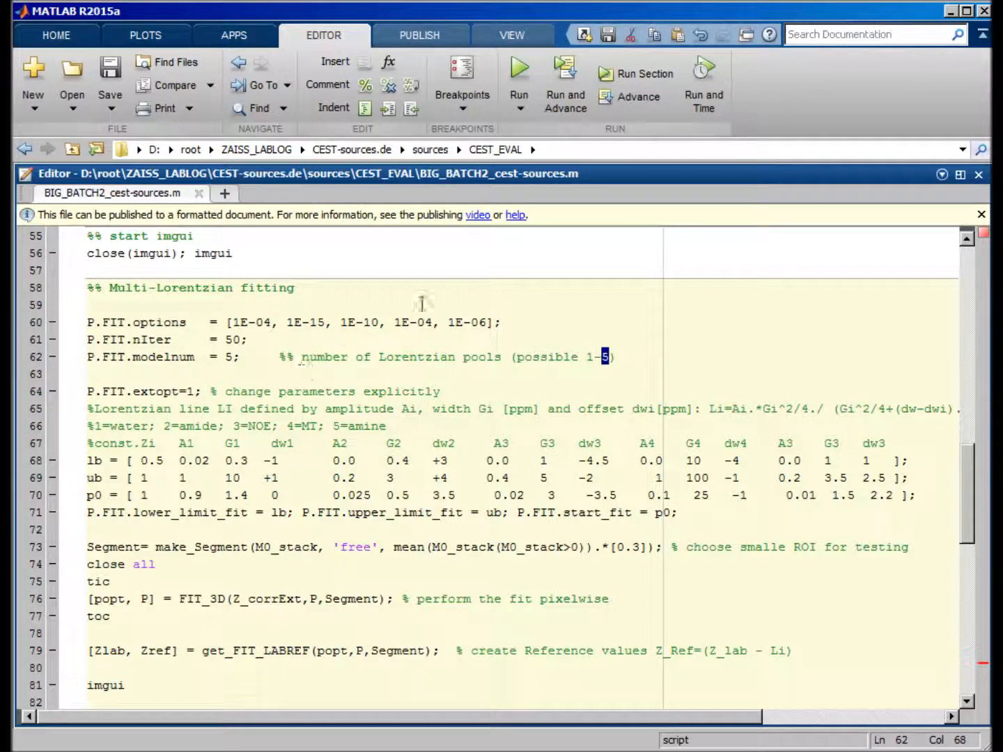
pyautogui.click(687, 361)
pyautogui.moveTo(304, 364); pyautogui.dragTo(147, 359)
pyautogui.click(671, 356)
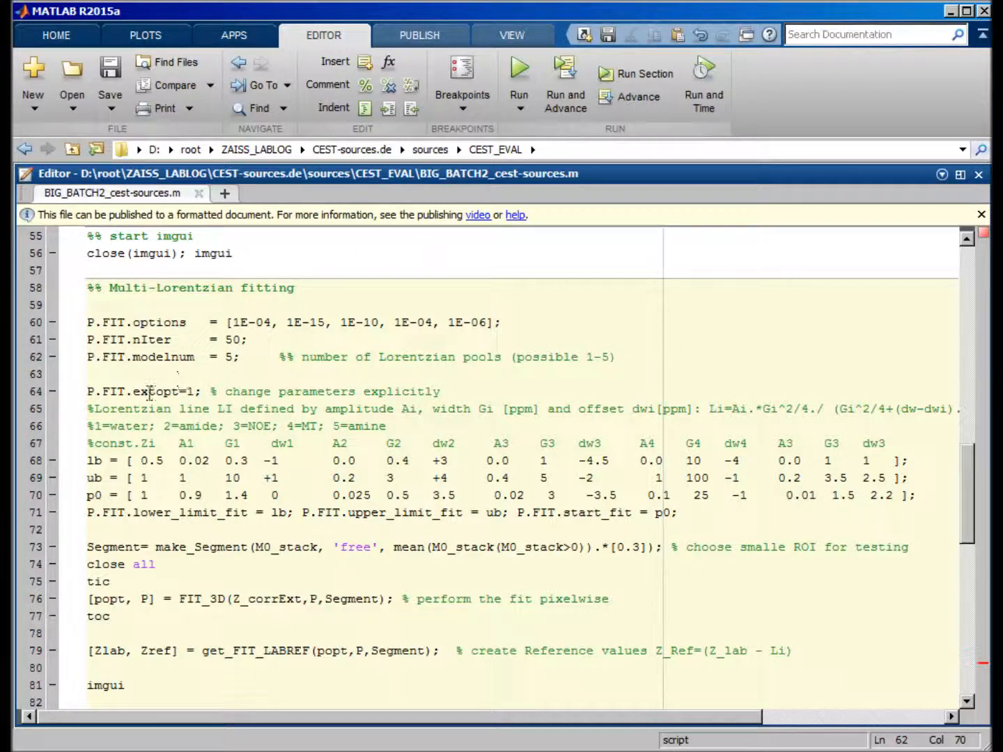
# Examine the P.FIT.extopt switch and the lb, ub and p0 parameter lines it applies to
pyautogui.moveTo(197, 394); pyautogui.dragTo(180, 392)
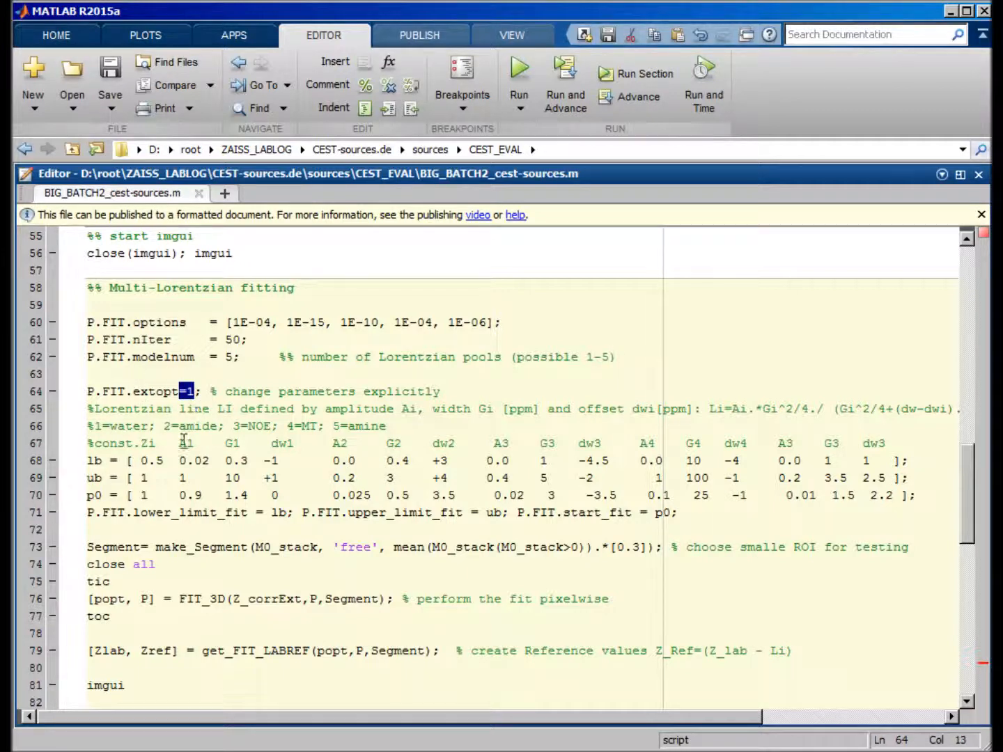
pyautogui.moveTo(179, 391); pyautogui.dragTo(130, 391)
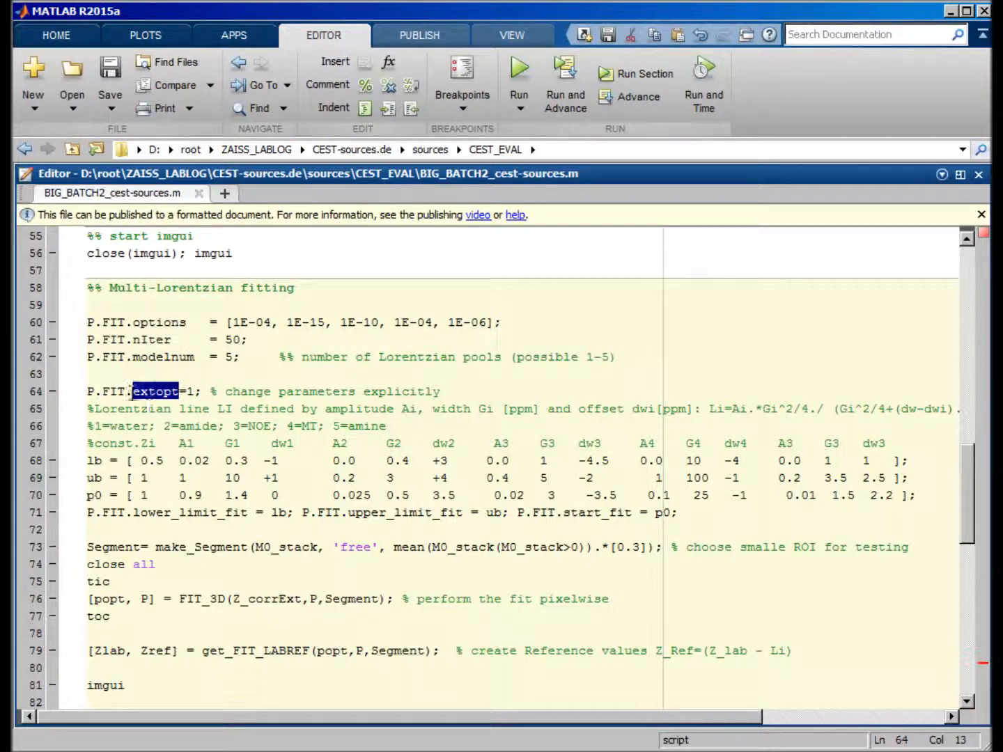
pyautogui.click(132, 392)
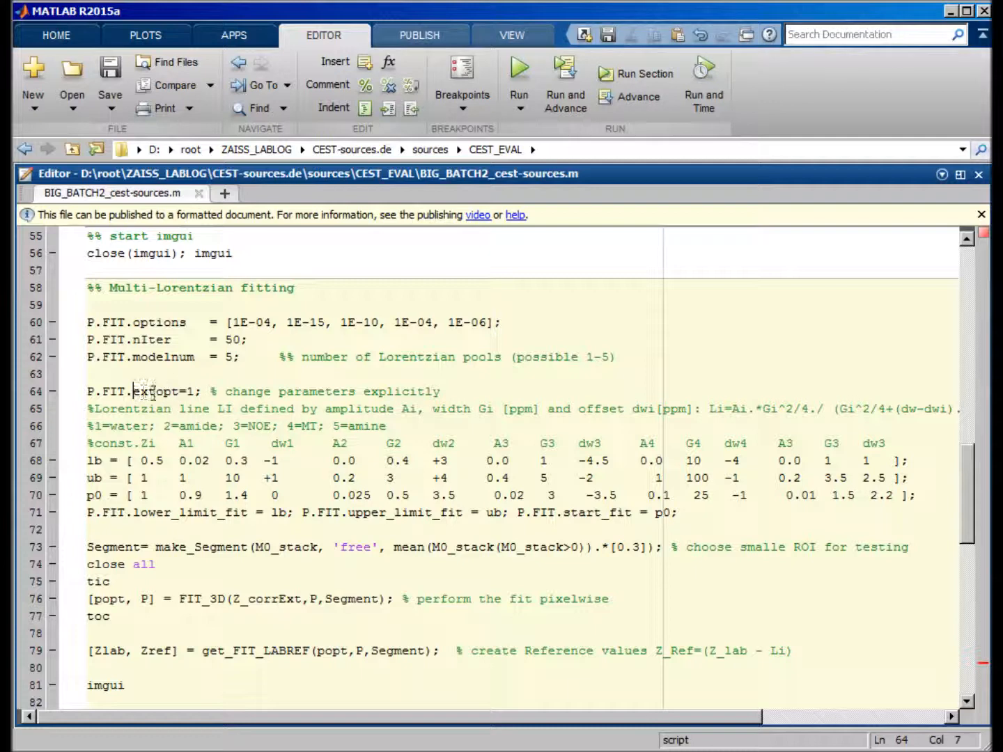
pyautogui.moveTo(172, 392); pyautogui.dragTo(188, 397)
pyautogui.click(181, 393)
pyautogui.moveTo(90, 461); pyautogui.dragTo(712, 515)
pyautogui.click(712, 516)
# Examine the Lorentzian line formula and the commented column labels for the constant and each of the five pools
pyautogui.moveTo(708, 409); pyautogui.dragTo(954, 405)
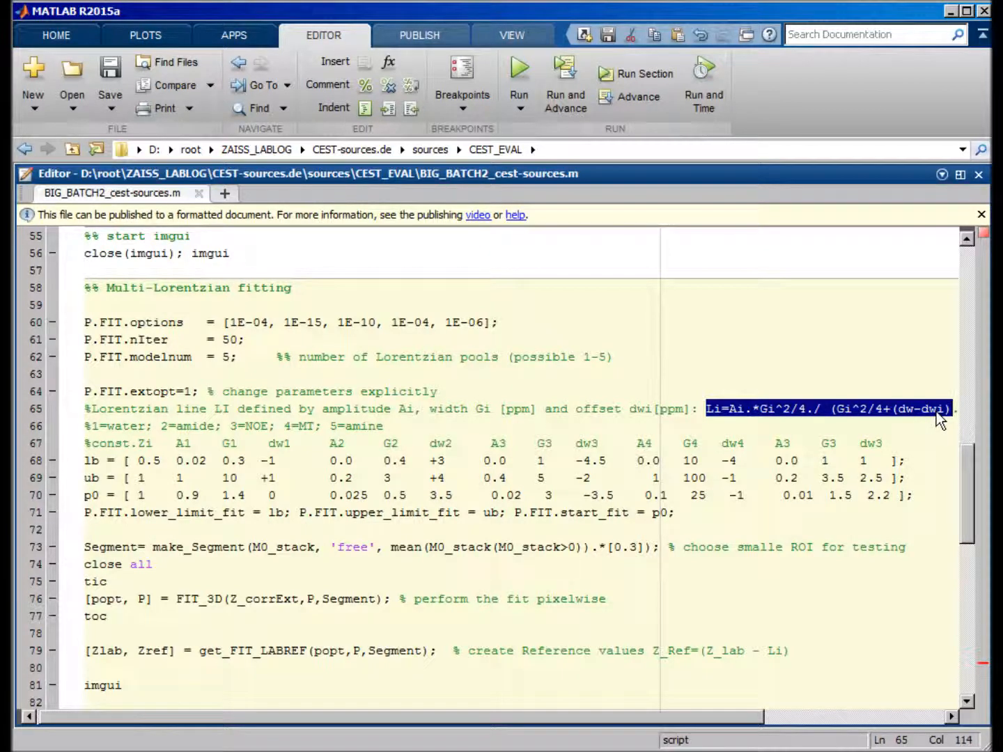
pyautogui.press('Down')
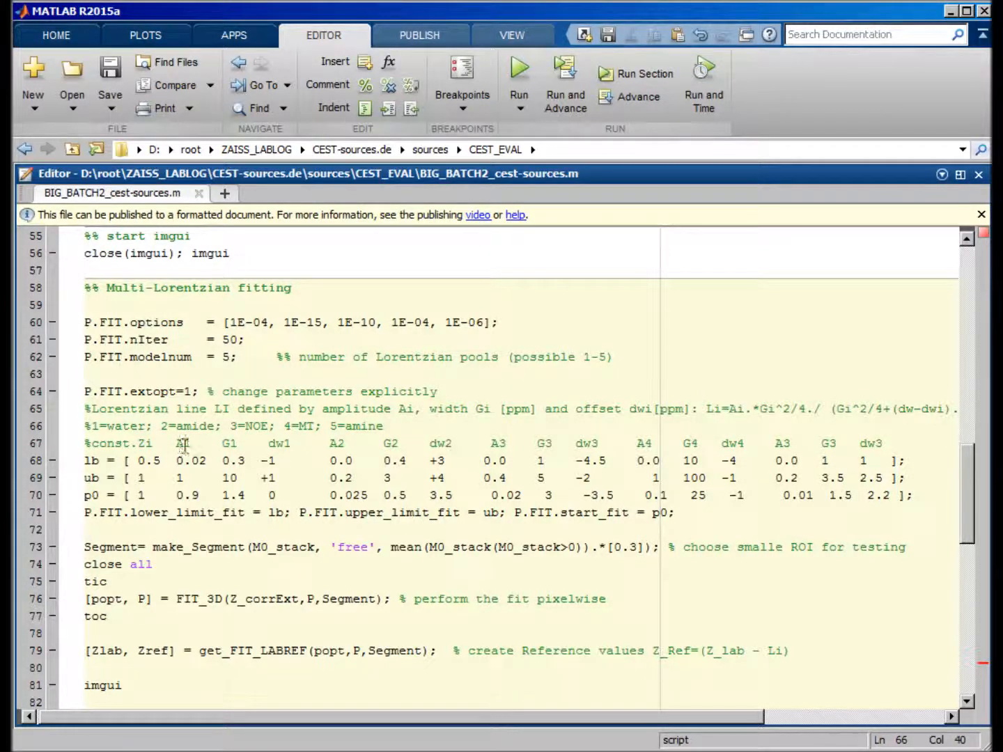
pyautogui.moveTo(177, 444); pyautogui.dragTo(292, 445)
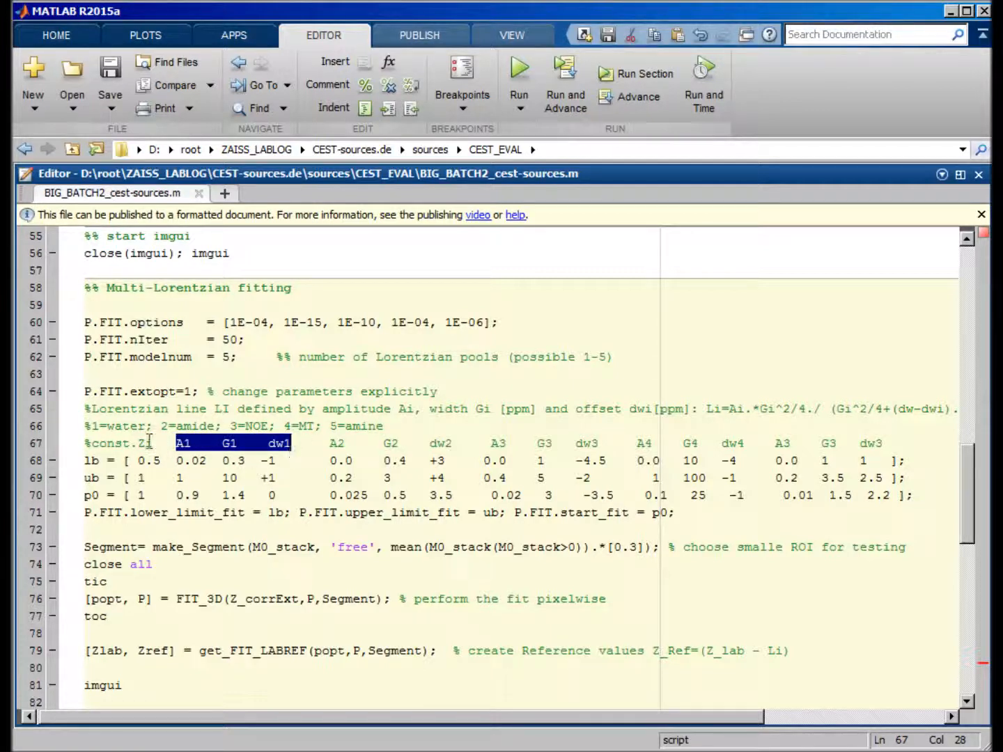
pyautogui.moveTo(154, 442); pyautogui.dragTo(91, 444)
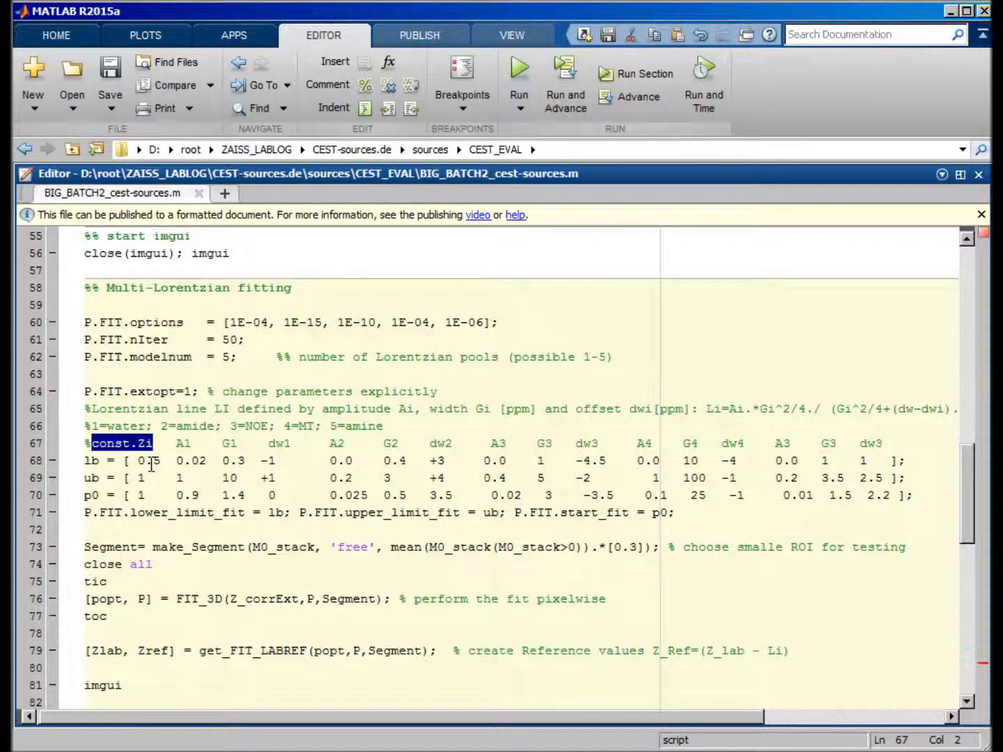
pyautogui.moveTo(300, 444); pyautogui.dragTo(175, 444)
pyautogui.moveTo(454, 443); pyautogui.dragTo(330, 444)
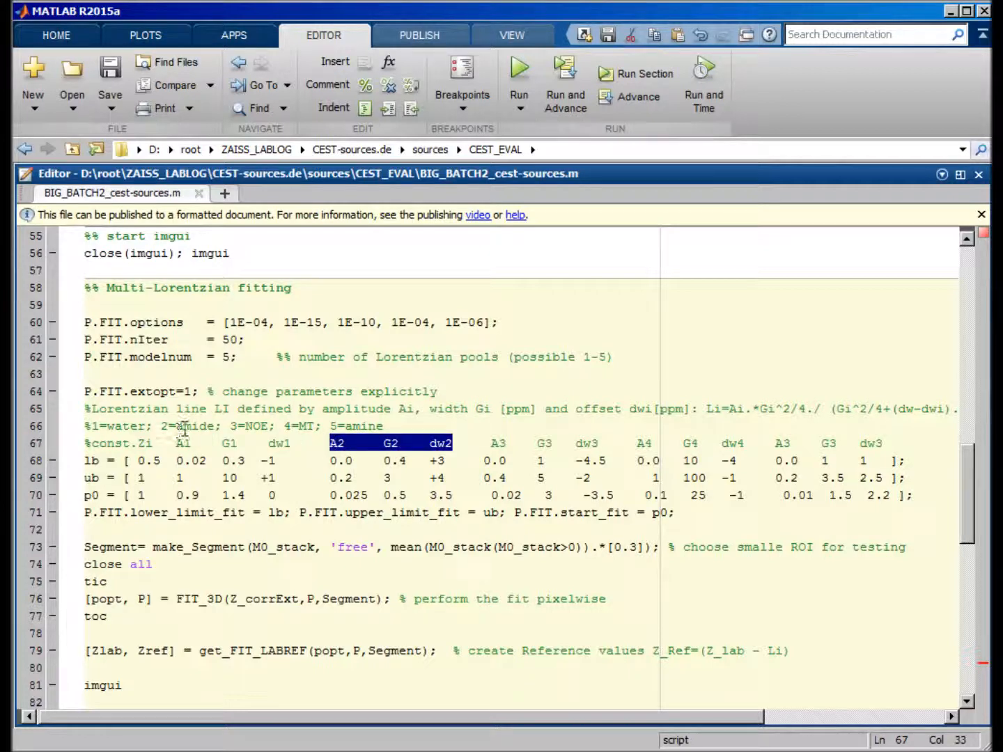
pyautogui.moveTo(605, 446); pyautogui.dragTo(490, 444)
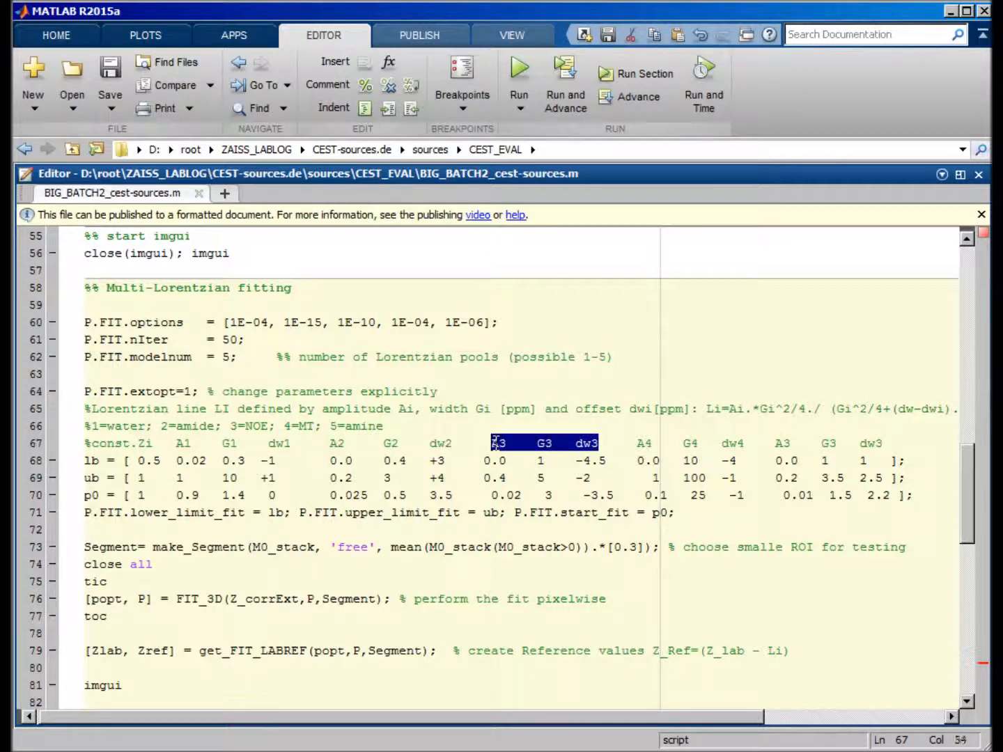
pyautogui.moveTo(745, 444); pyautogui.dragTo(636, 447)
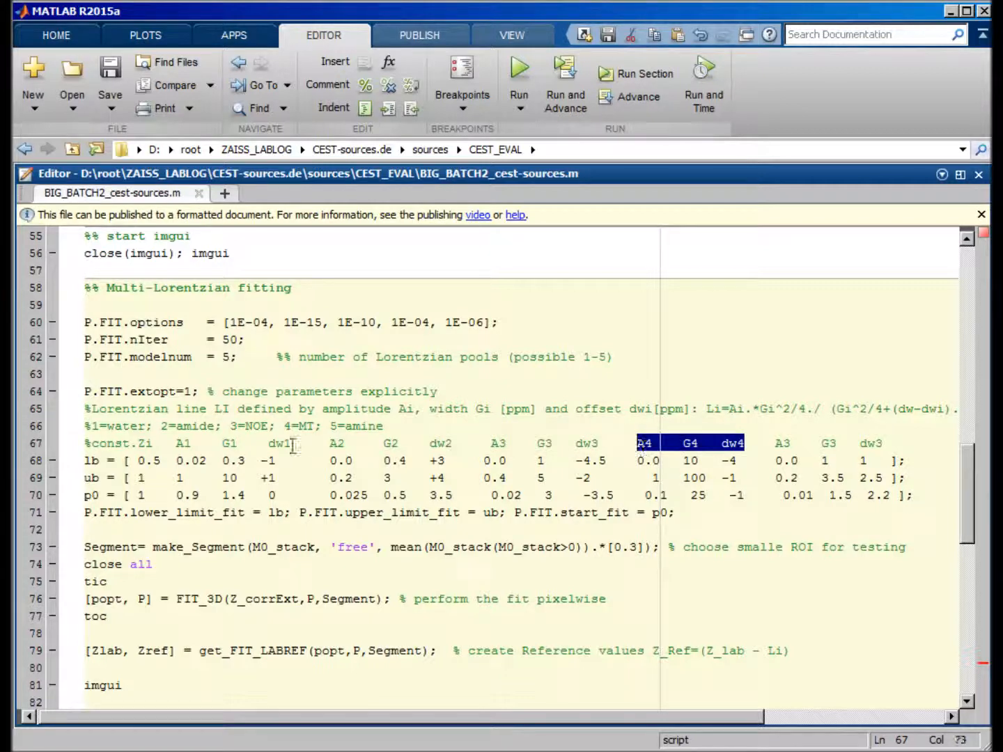
pyautogui.moveTo(882, 446); pyautogui.dragTo(774, 446)
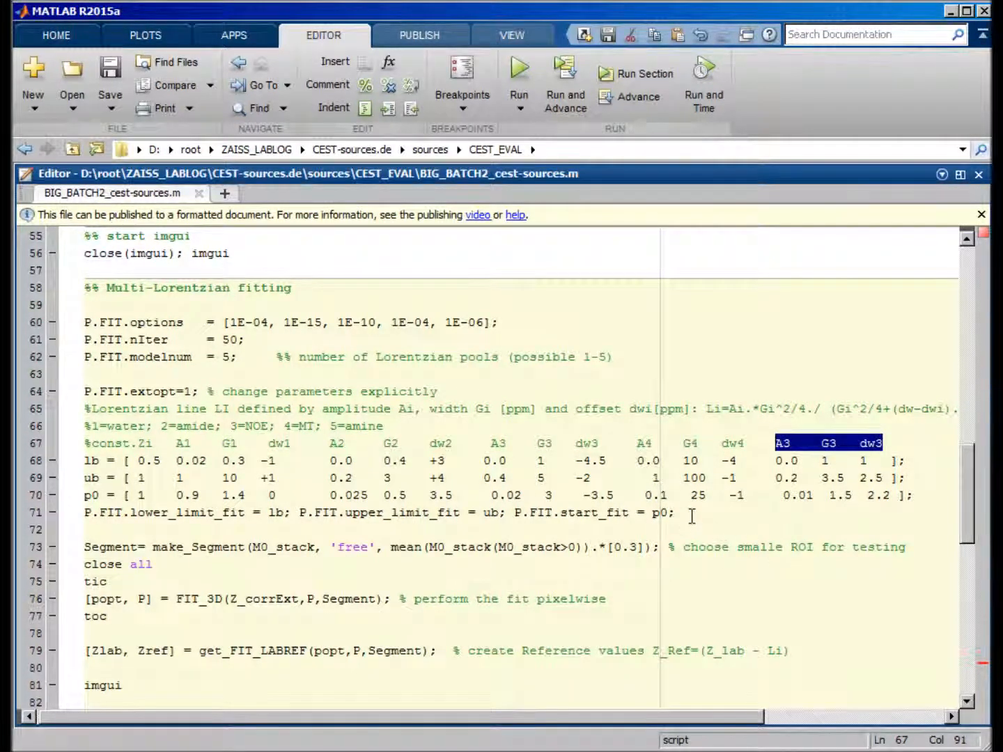
pyautogui.click(183, 530)
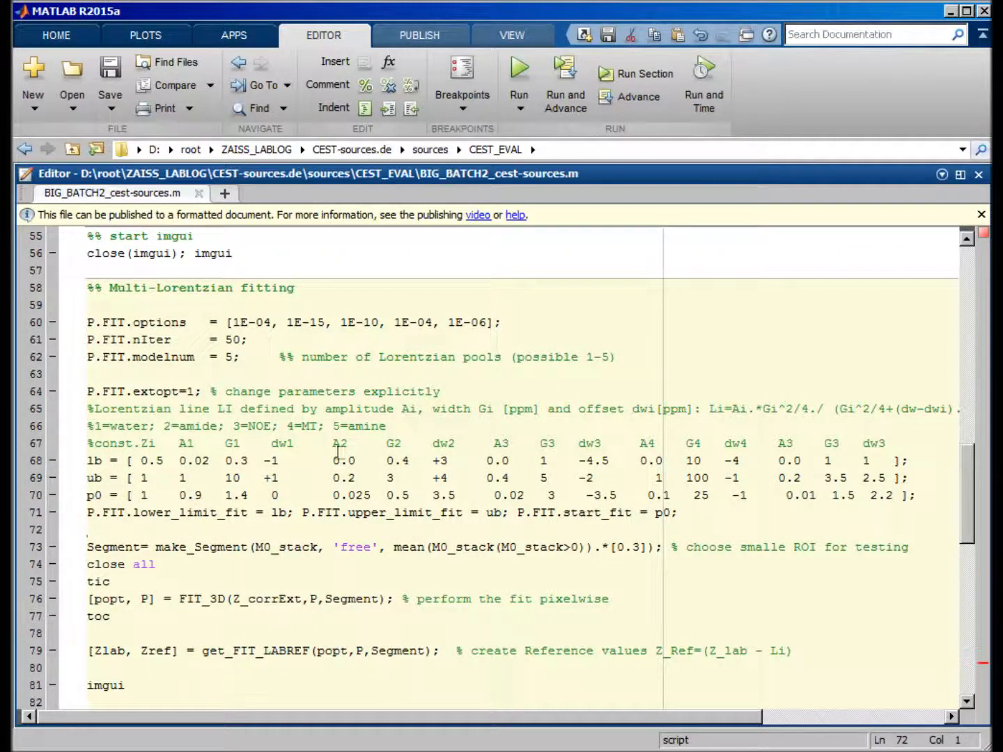
# Compare the lower and upper bounds of the MT pool's width G4 in the lb and ub lines
pyautogui.moveTo(644, 468); pyautogui.dragTo(707, 471)
pyautogui.doubleClick(694, 461)
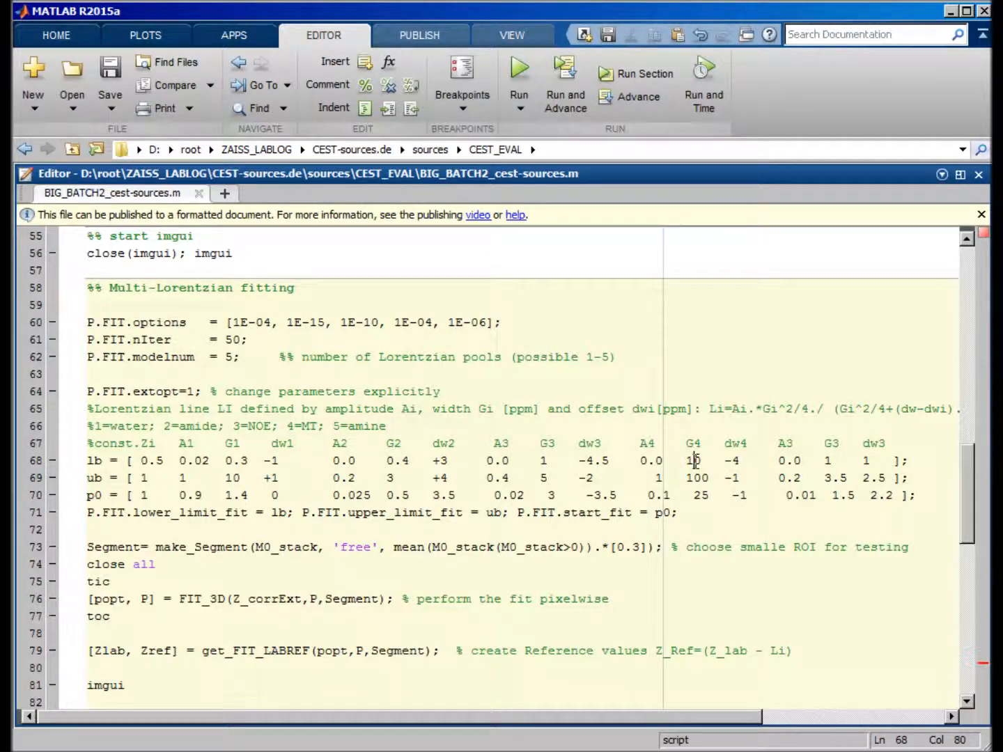
pyautogui.doubleClick(700, 479)
pyautogui.doubleClick(695, 460)
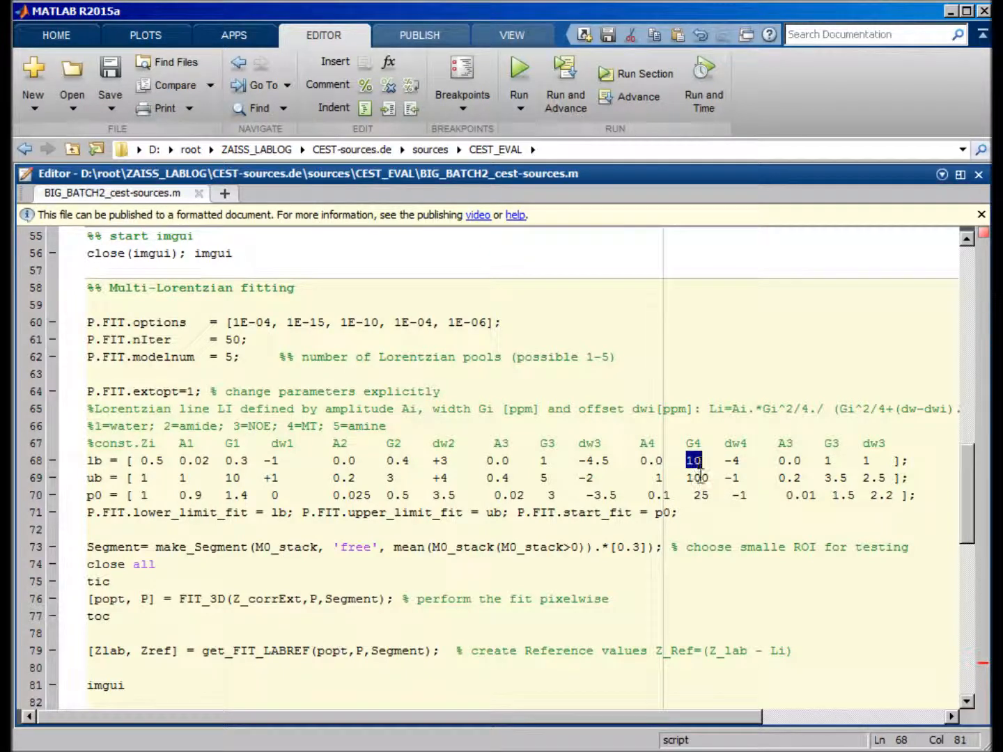
pyautogui.doubleClick(701, 479)
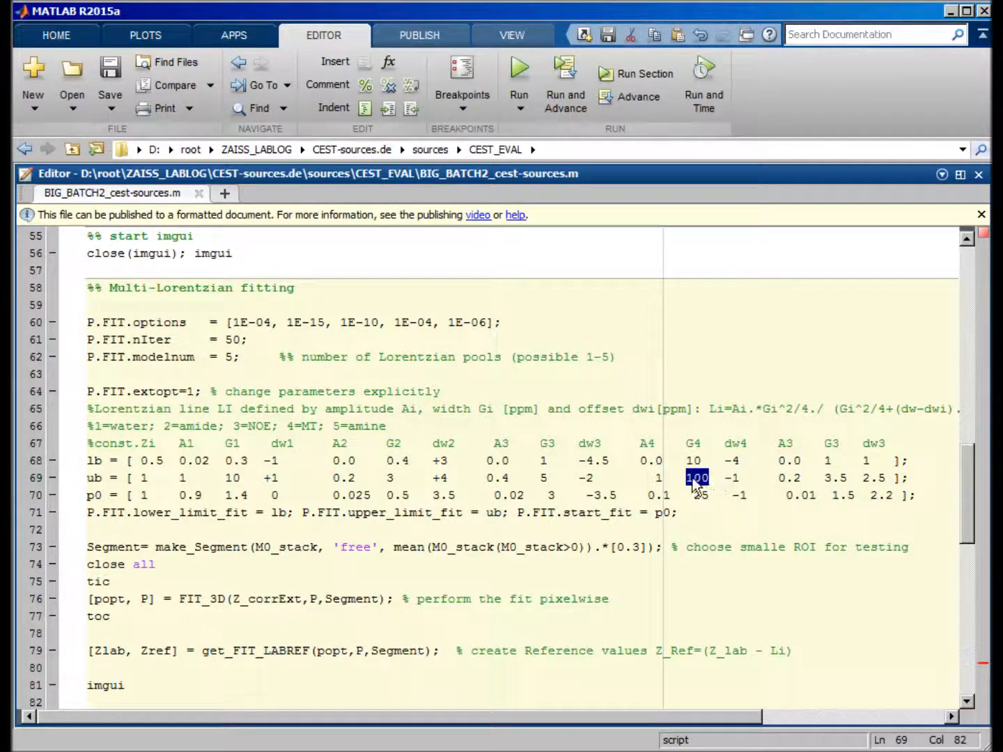
# Examine the p0 start values for G4 and dw2 and the line assigning lb, ub and p0 to the P.FIT fields
pyautogui.click(700, 494)
pyautogui.doubleClick(701, 497)
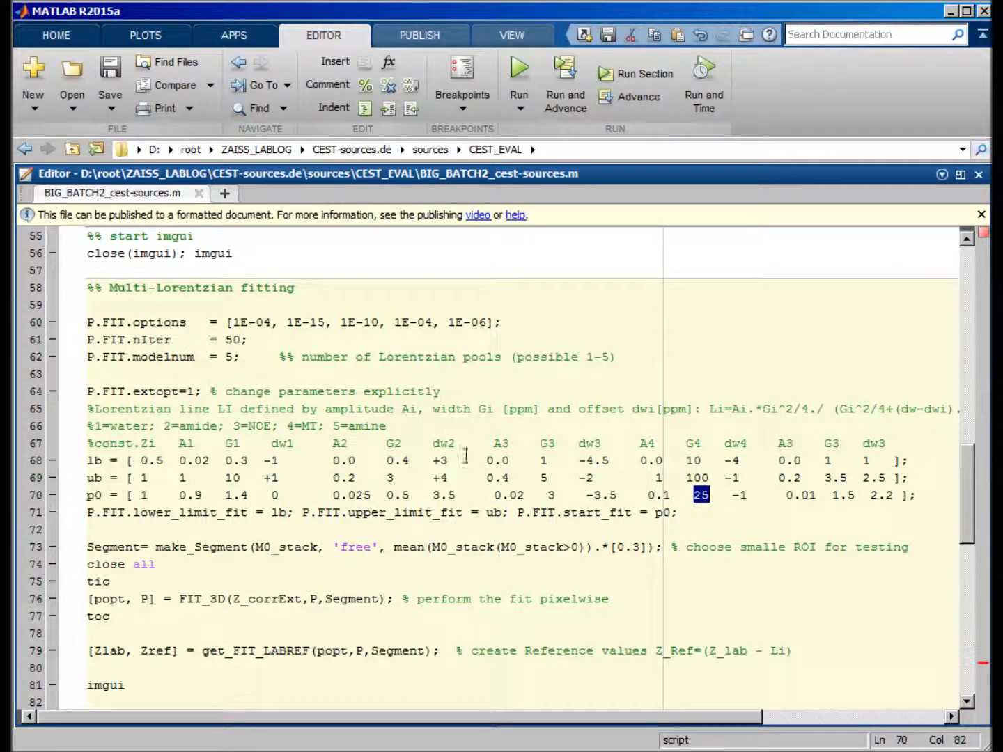
pyautogui.doubleClick(443, 496)
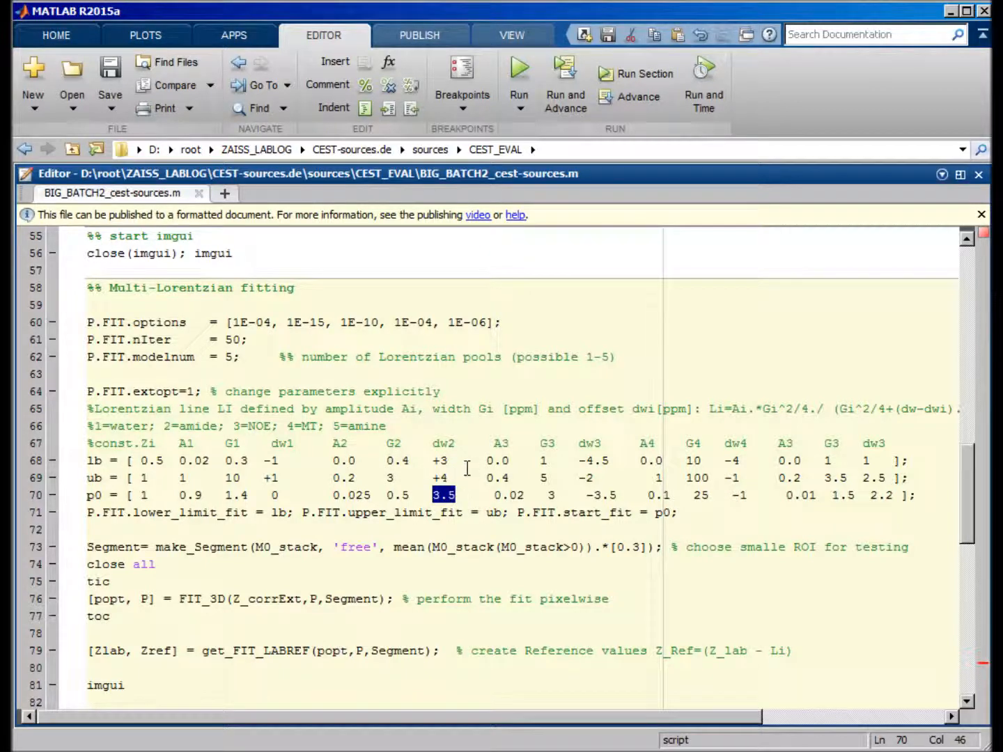
pyautogui.moveTo(705, 512); pyautogui.dragTo(84, 514)
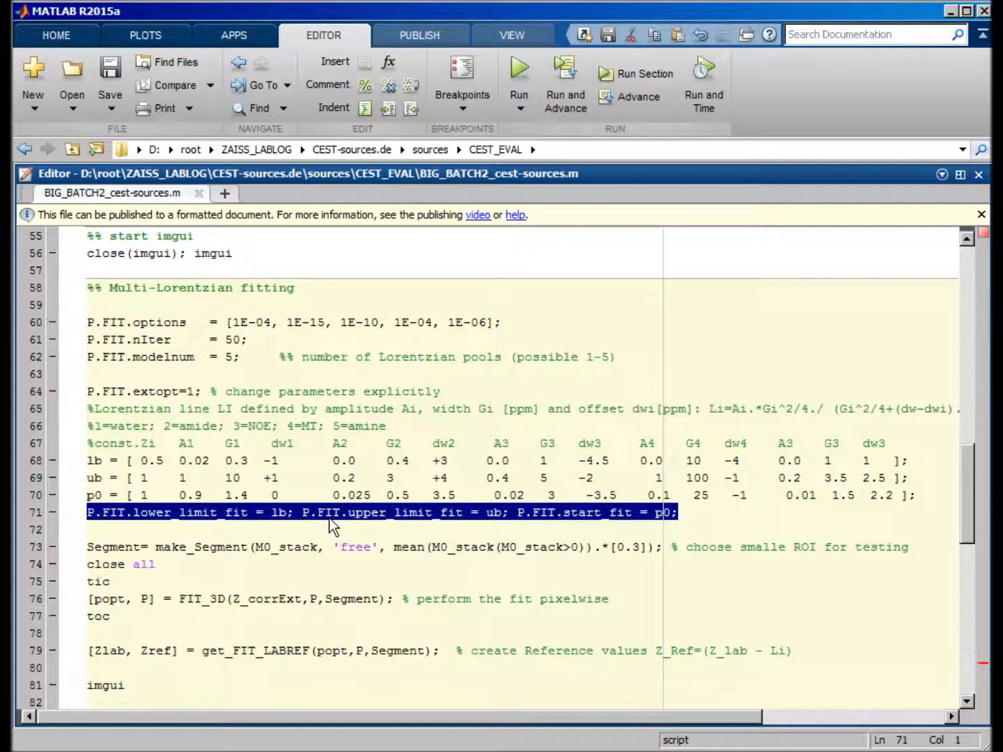
# Run the fitting section and draw a small region of interest over the upper-right part of the brain in the M0 image
pyautogui.click(191, 548)
pyautogui.scroll(-1, 274, 535)
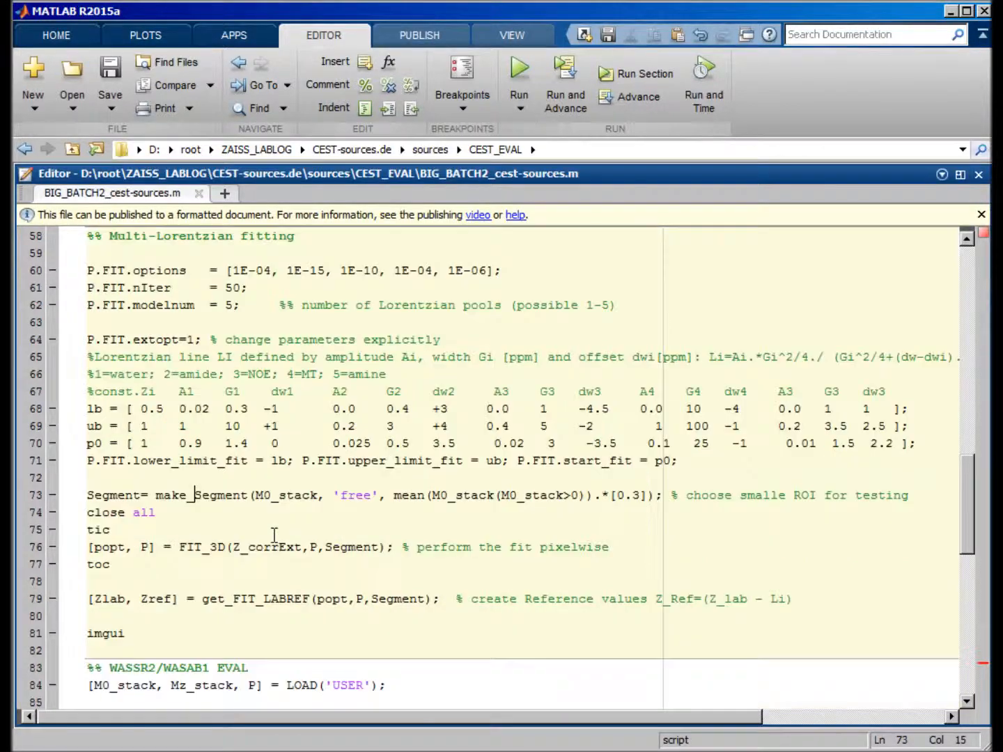
pyautogui.scroll(-1, 271, 521)
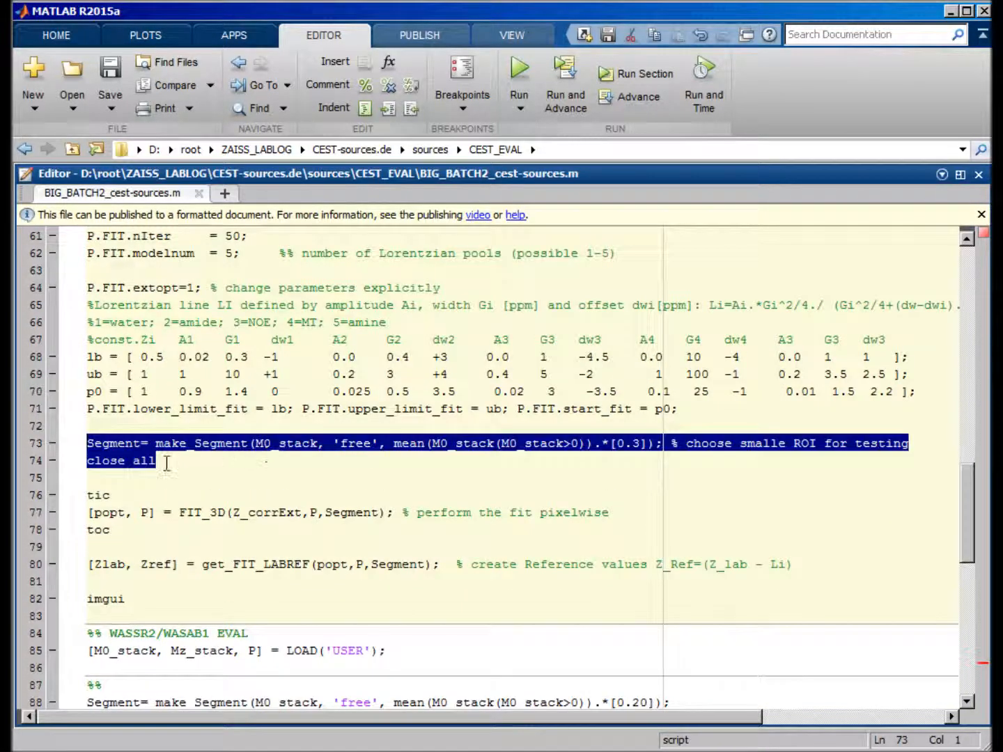
pyautogui.click(167, 464)
pyautogui.click(630, 70)
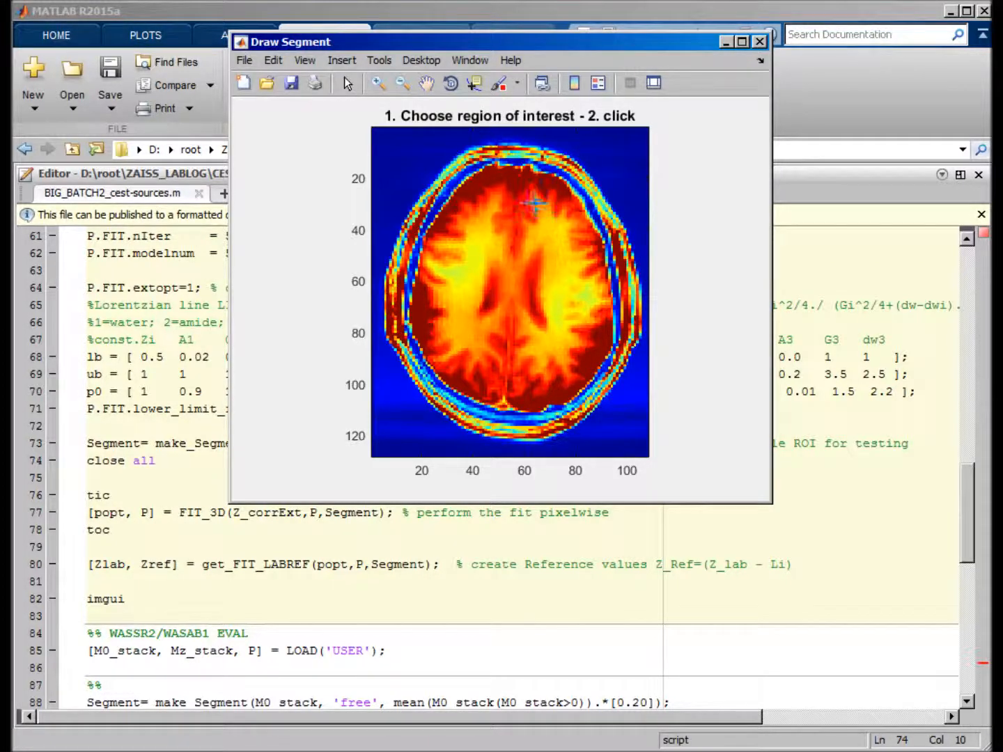
pyautogui.moveTo(519, 192)
pyautogui.mouseDown()
pyautogui.moveTo(520, 253)
pyautogui.moveTo(574, 261)
pyautogui.moveTo(606, 253)
pyautogui.moveTo(592, 209)
pyautogui.moveTo(554, 175)
pyautogui.moveTo(519, 166)
pyautogui.mouseUp()
pyautogui.click(370, 471)
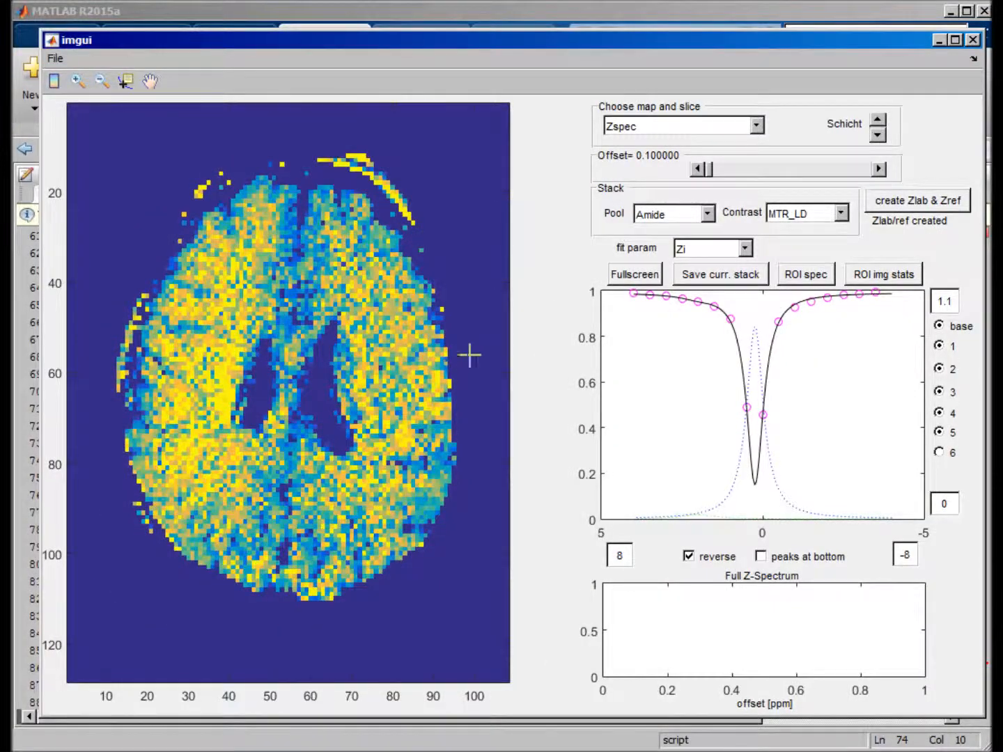
# Display the map of fit parameter a0 in the imgui window
pyautogui.moveTo(724, 43); pyautogui.dragTo(711, 37)
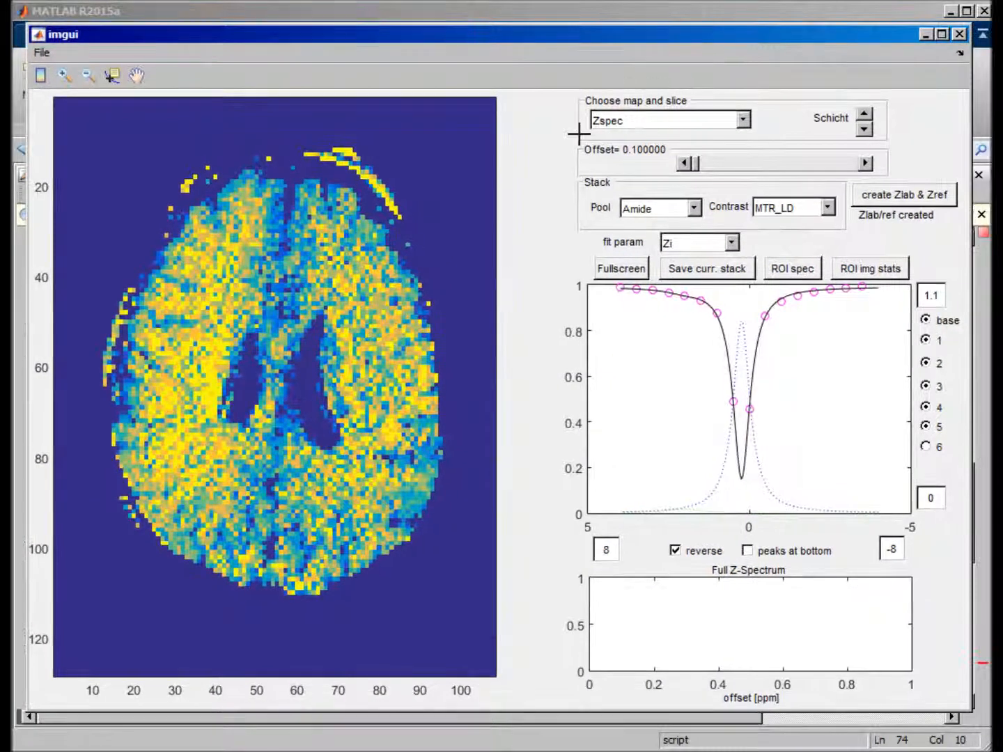
pyautogui.click(701, 241)
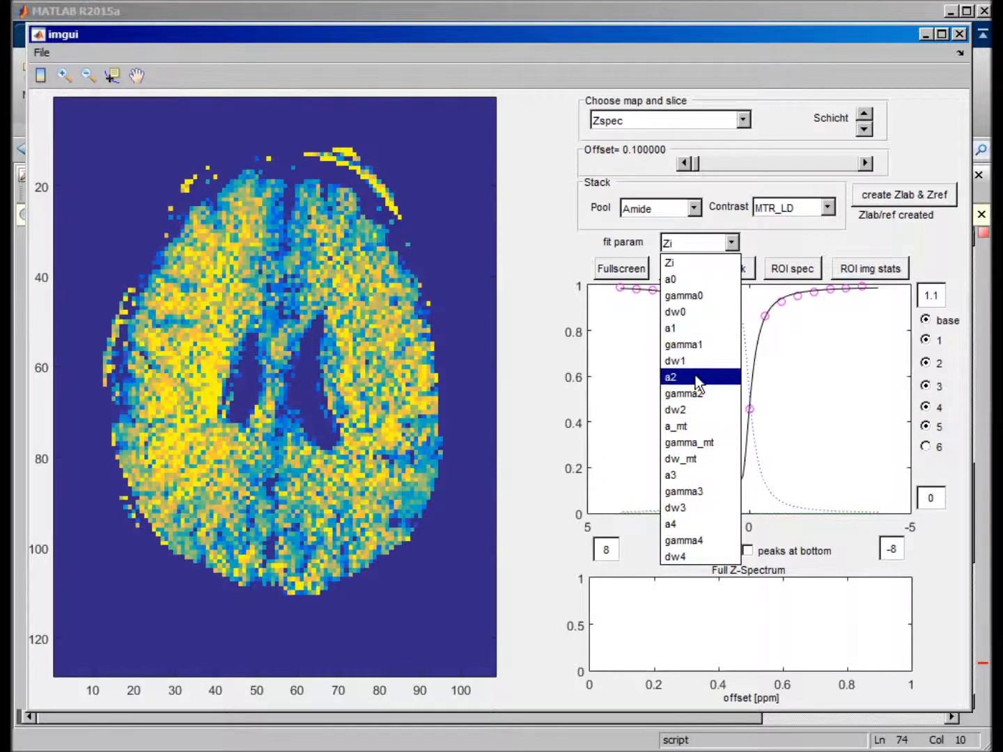
pyautogui.click(675, 279)
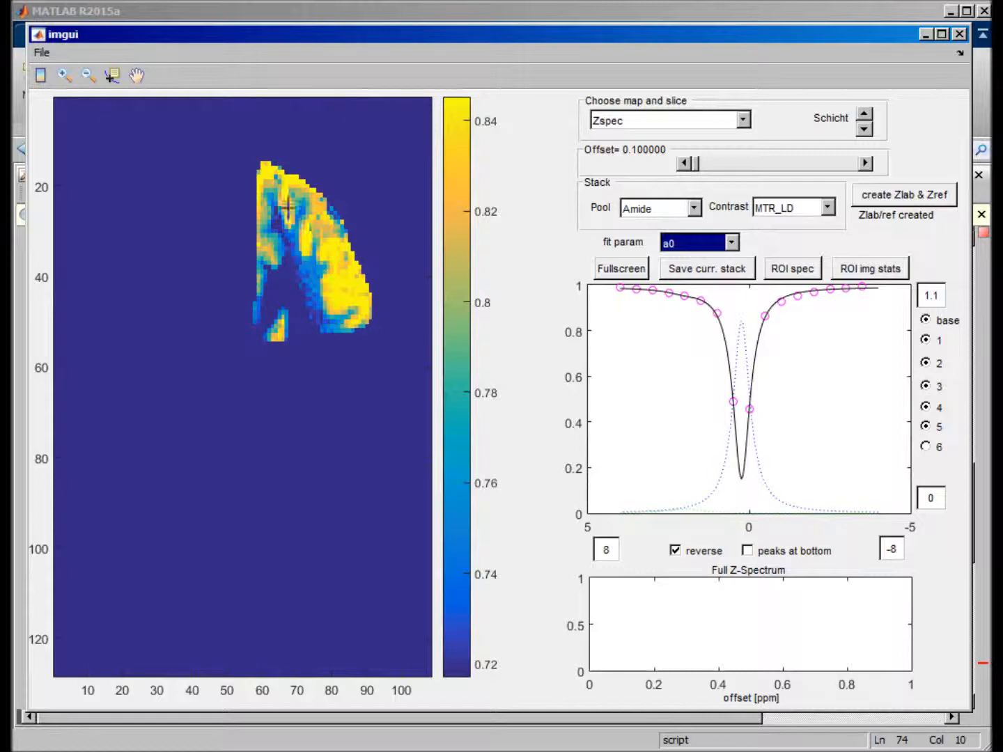
# Examine the fitted Z-spectra of several voxels inside and beside the dark central area of the a0 map
pyautogui.click(296, 284)
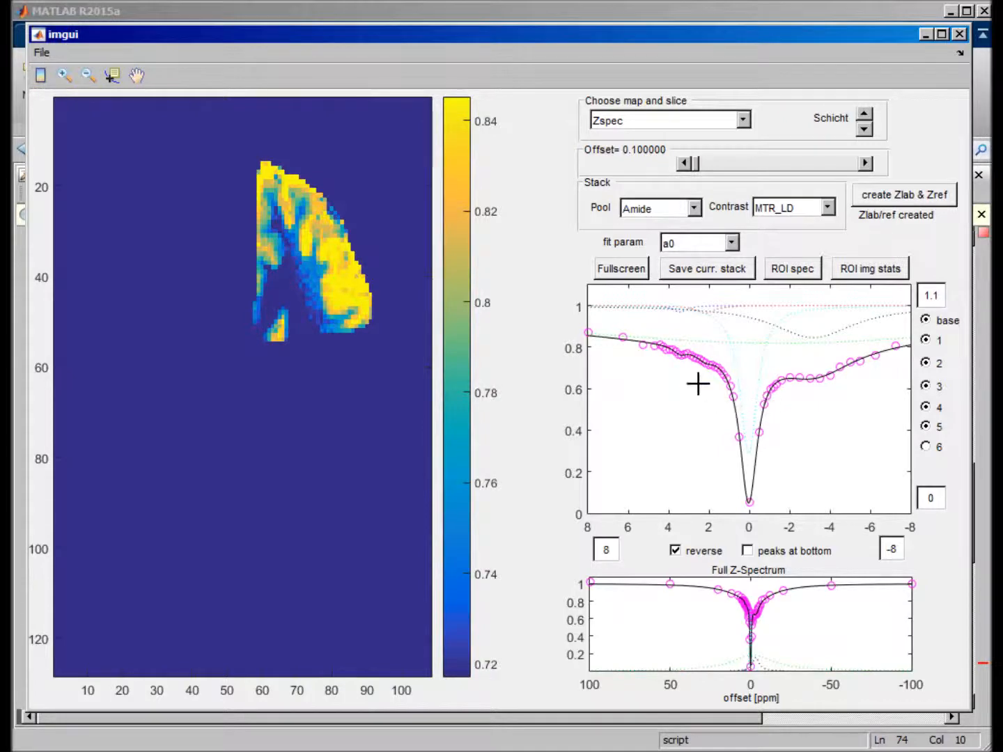
pyautogui.click(292, 285)
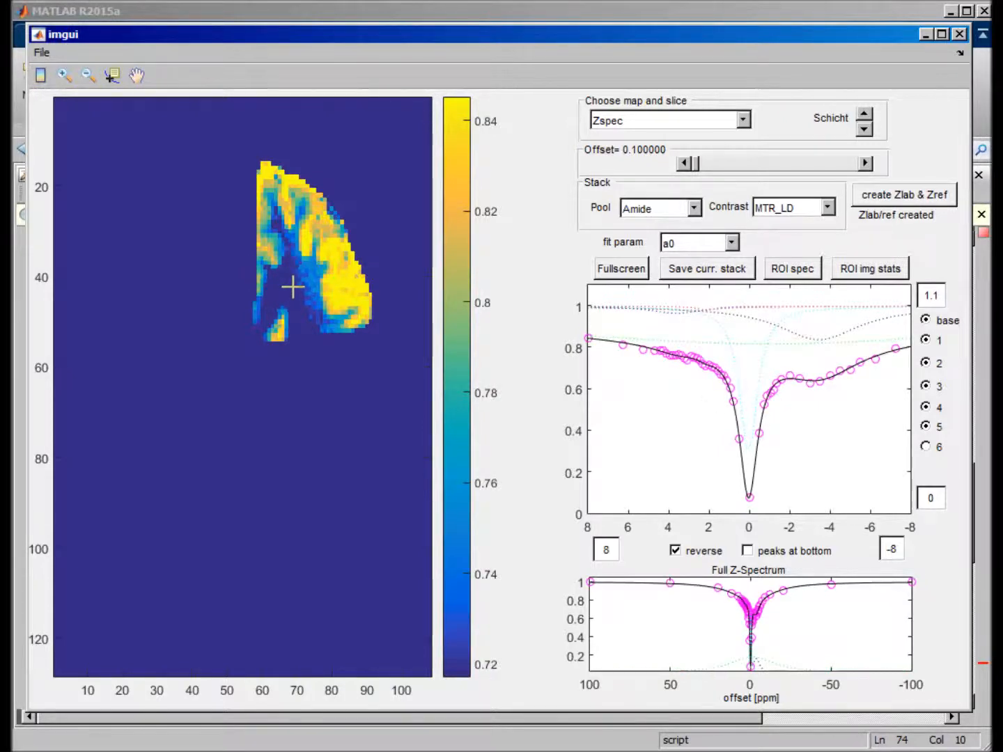
pyautogui.click(341, 282)
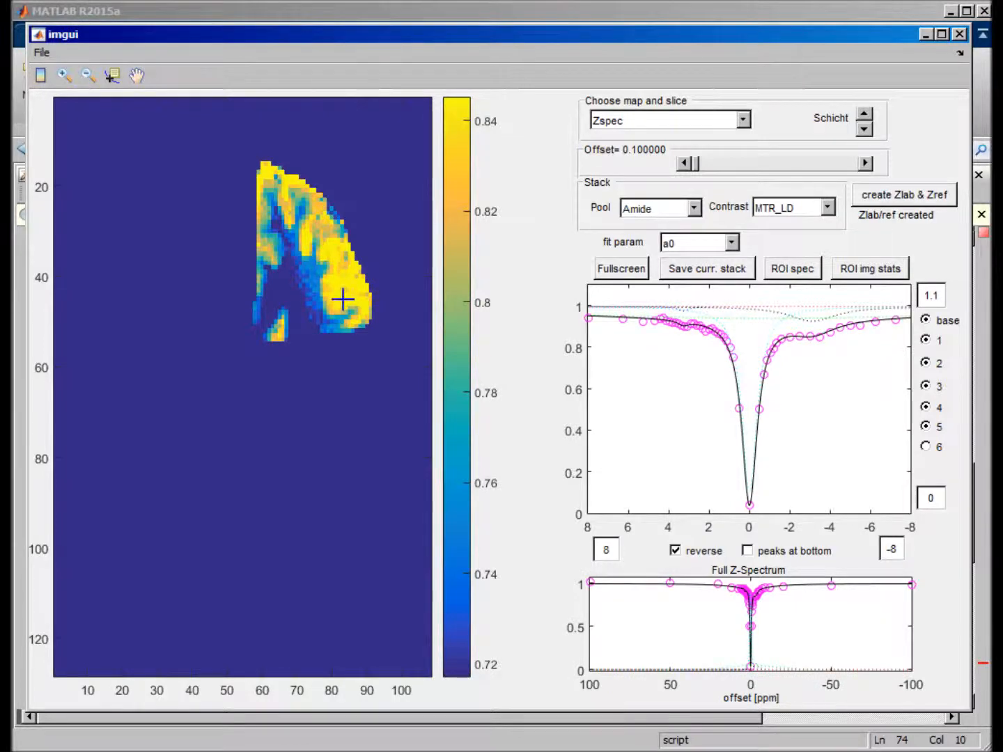
pyautogui.click(329, 259)
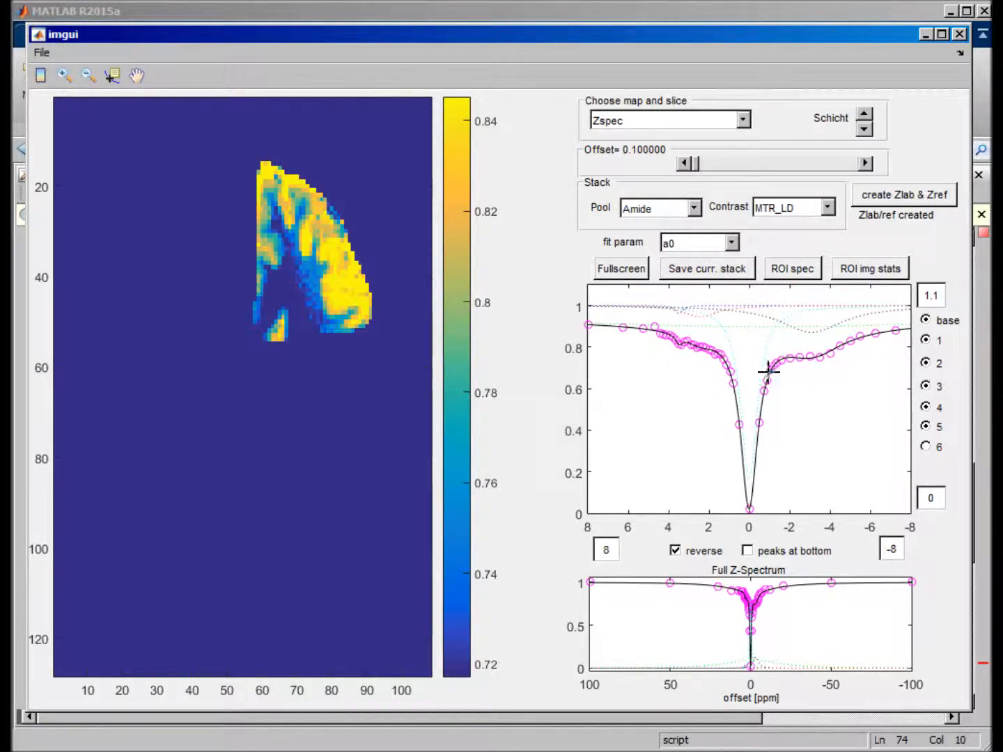
pyautogui.click(326, 304)
pyautogui.click(330, 305)
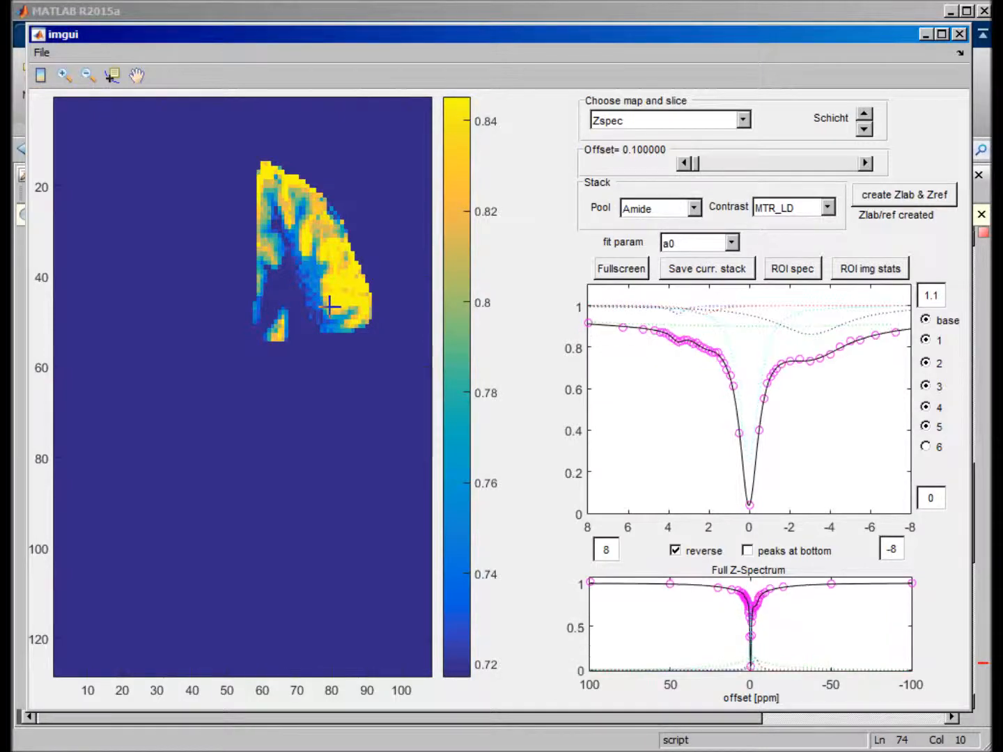
pyautogui.click(340, 307)
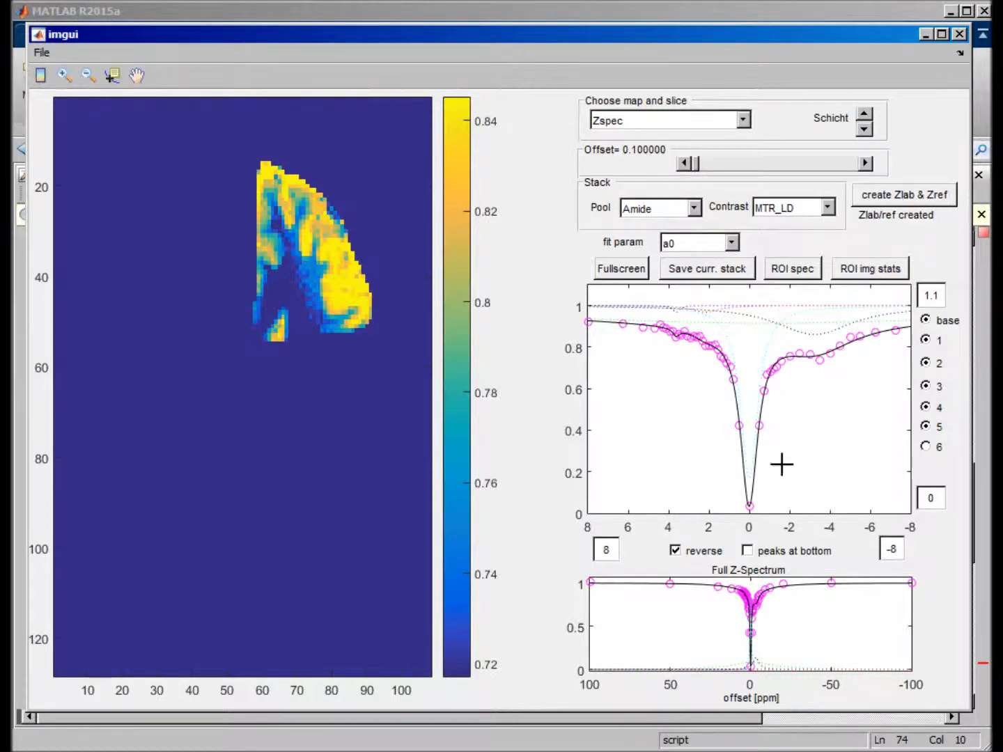
# Plot the pool peaks at the bottom of the spectrum and inspect the fits of several more a0 map voxels
pyautogui.click(752, 550)
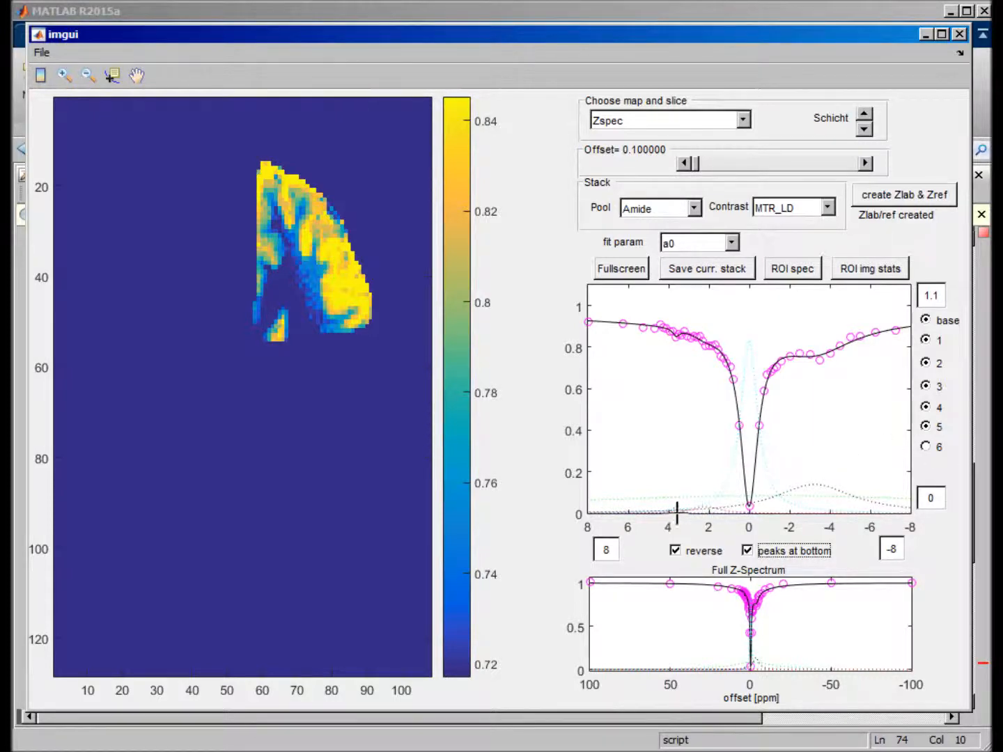
pyautogui.click(303, 310)
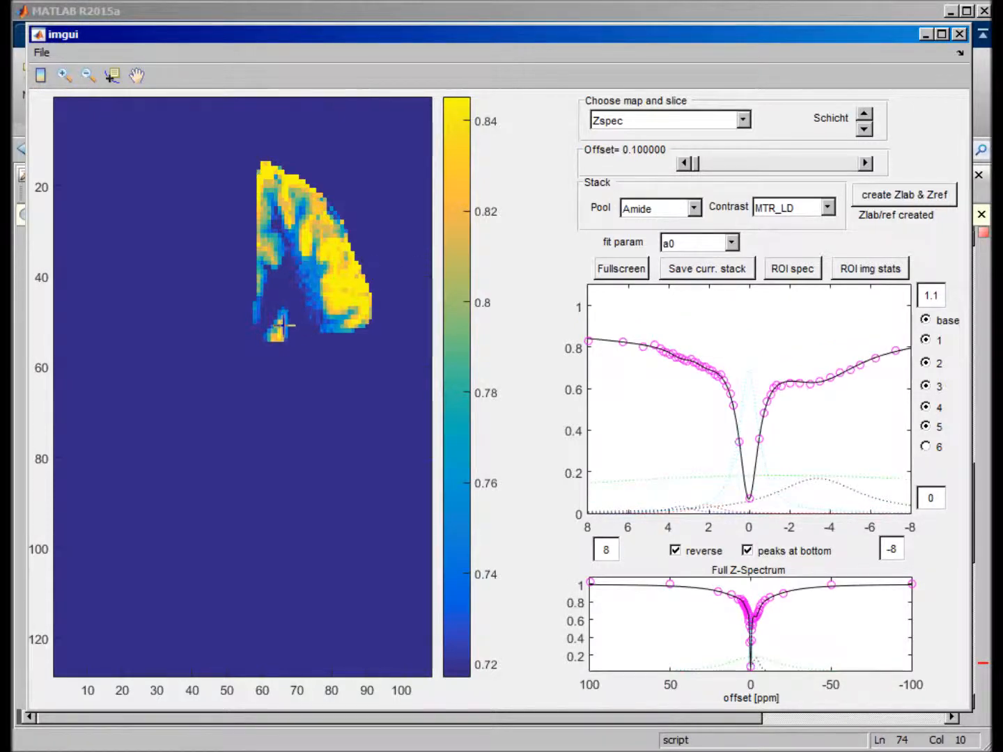
pyautogui.click(279, 325)
pyautogui.click(267, 301)
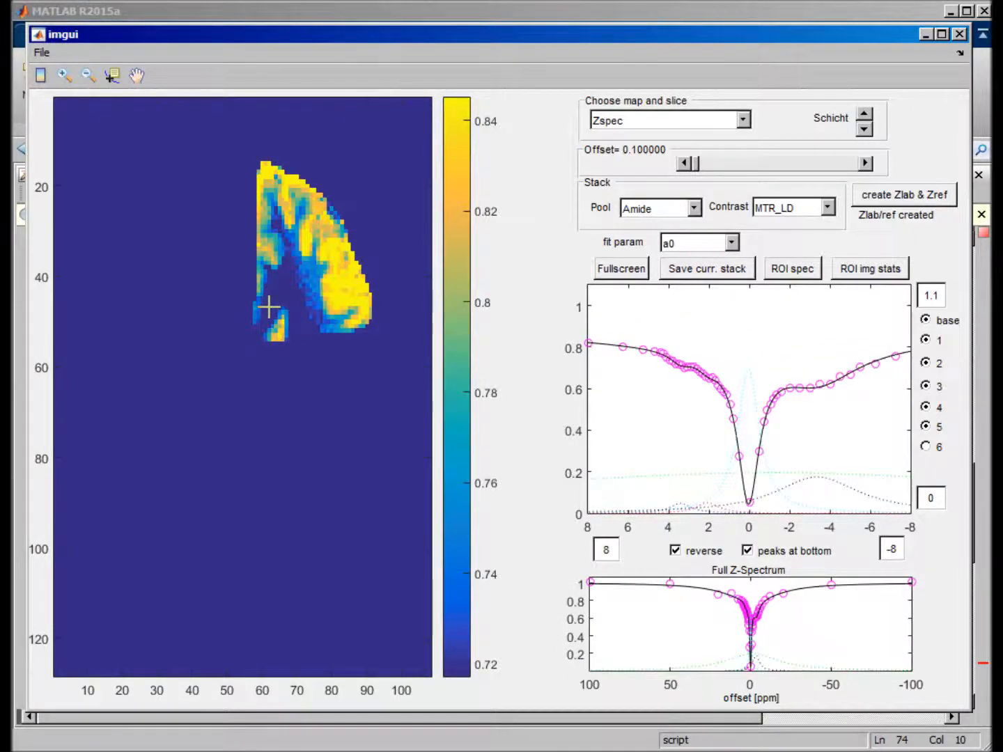
pyautogui.click(283, 209)
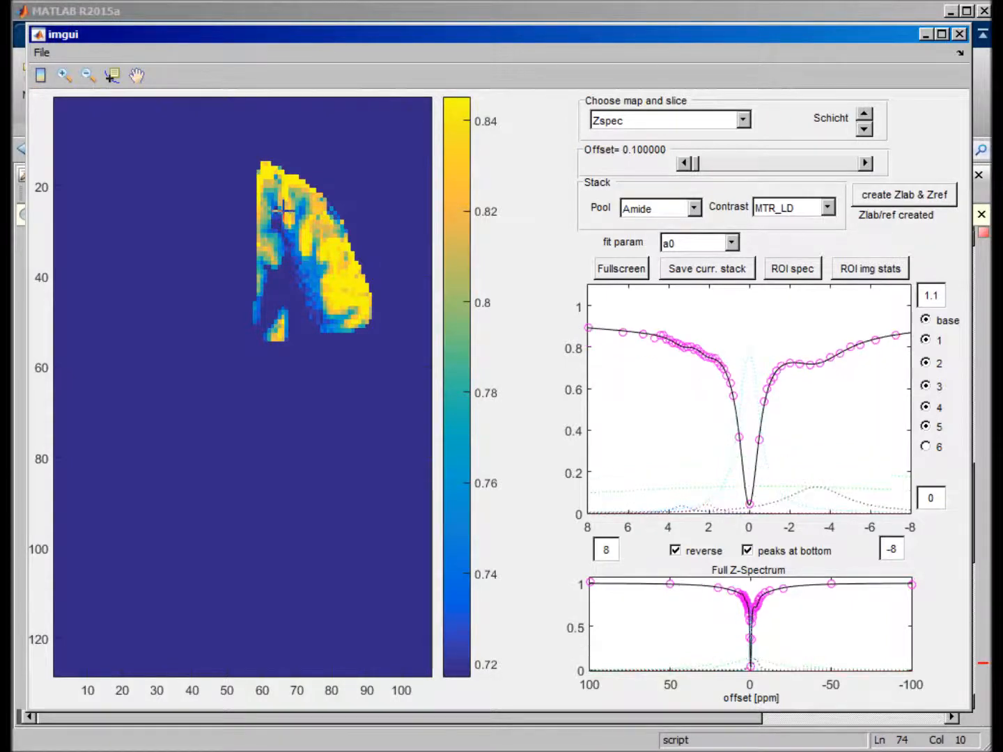
pyautogui.click(310, 223)
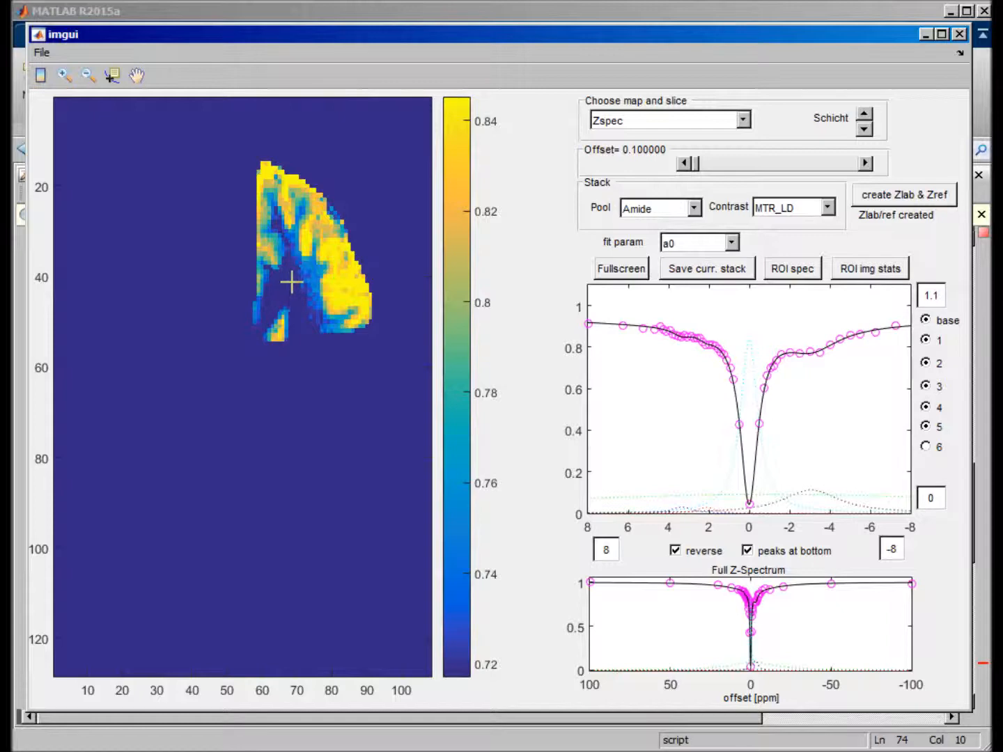
# Switch the fit parameter map to a1
pyautogui.click(687, 242)
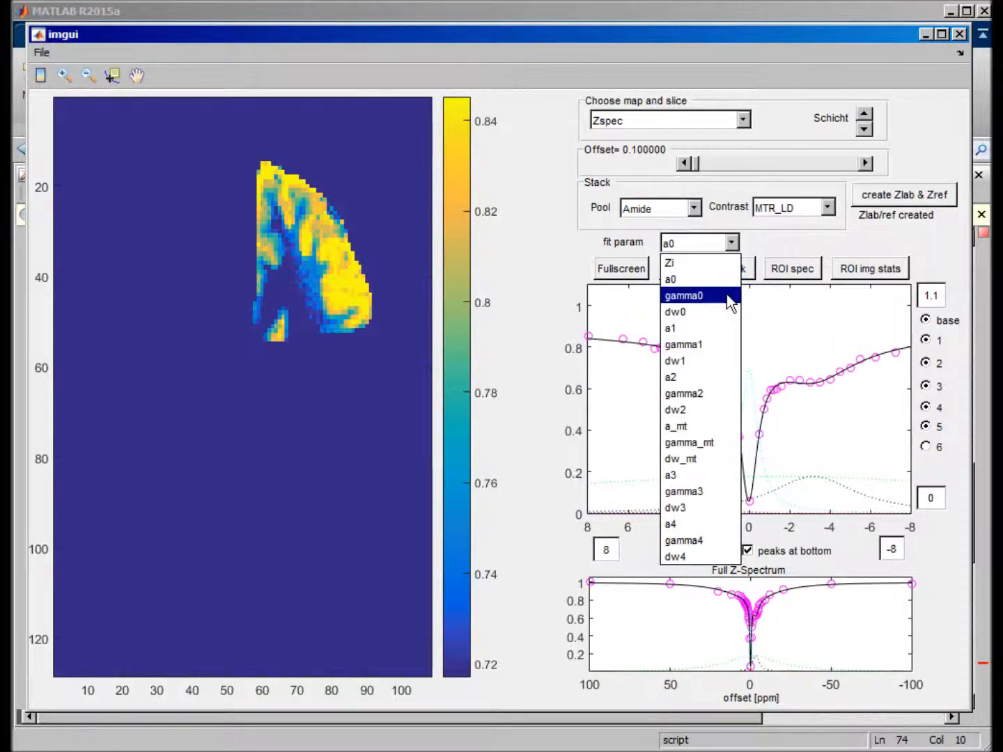
pyautogui.click(710, 285)
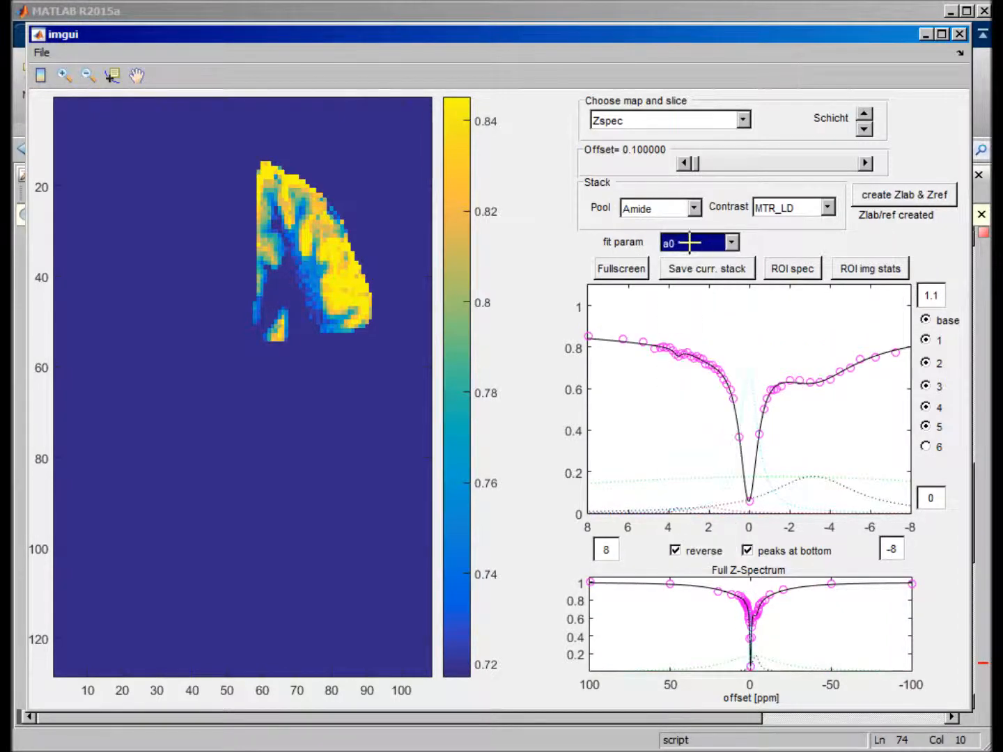
pyautogui.click(718, 242)
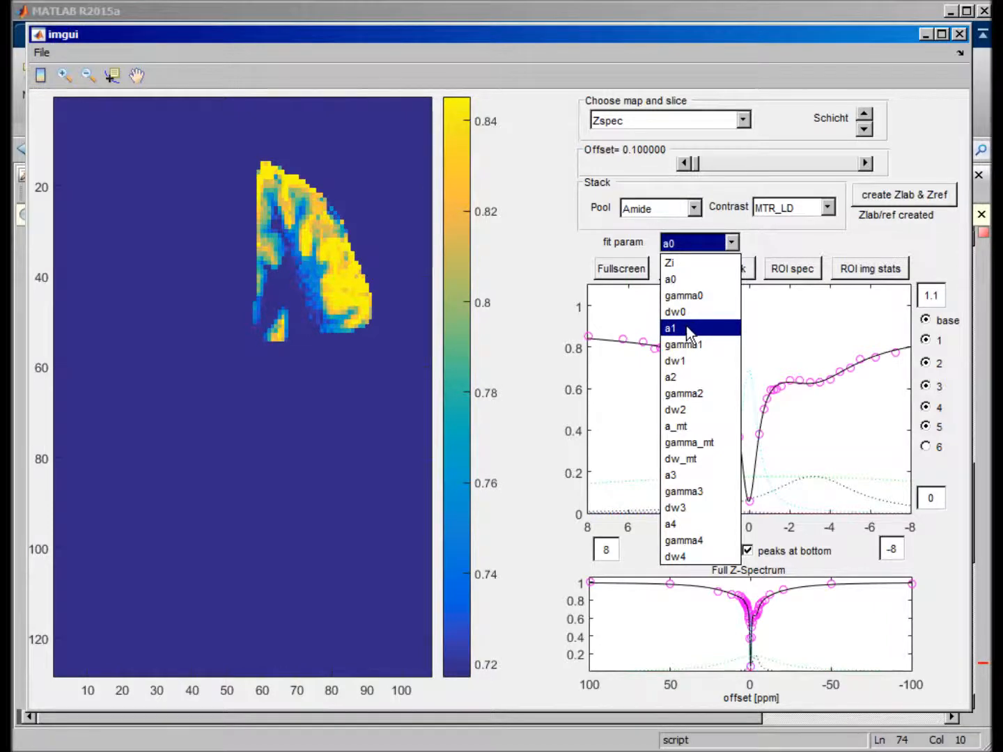
pyautogui.click(690, 330)
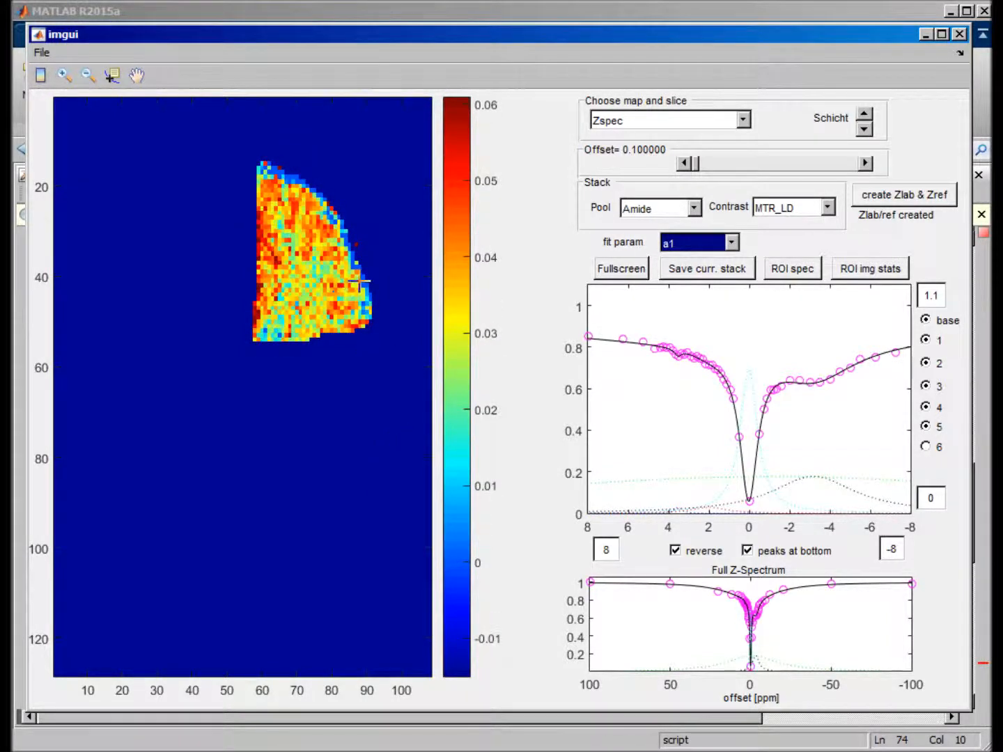
# Compare the fitted Z-spectra and pool peaks of five voxels across the a1 map
pyautogui.click(295, 301)
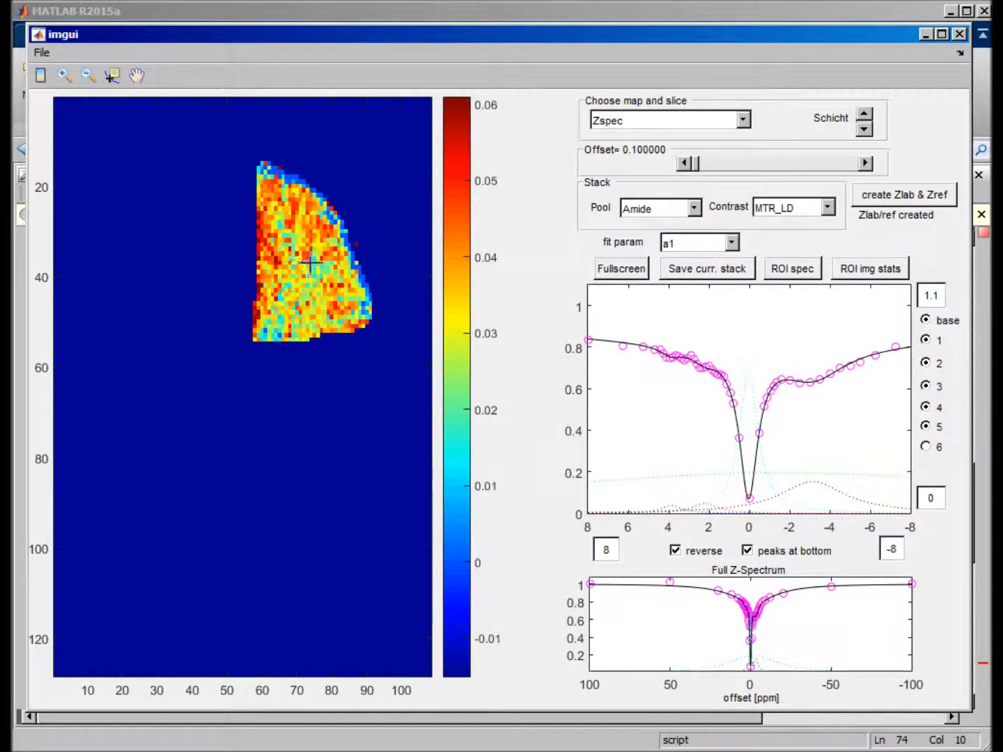
pyautogui.click(326, 258)
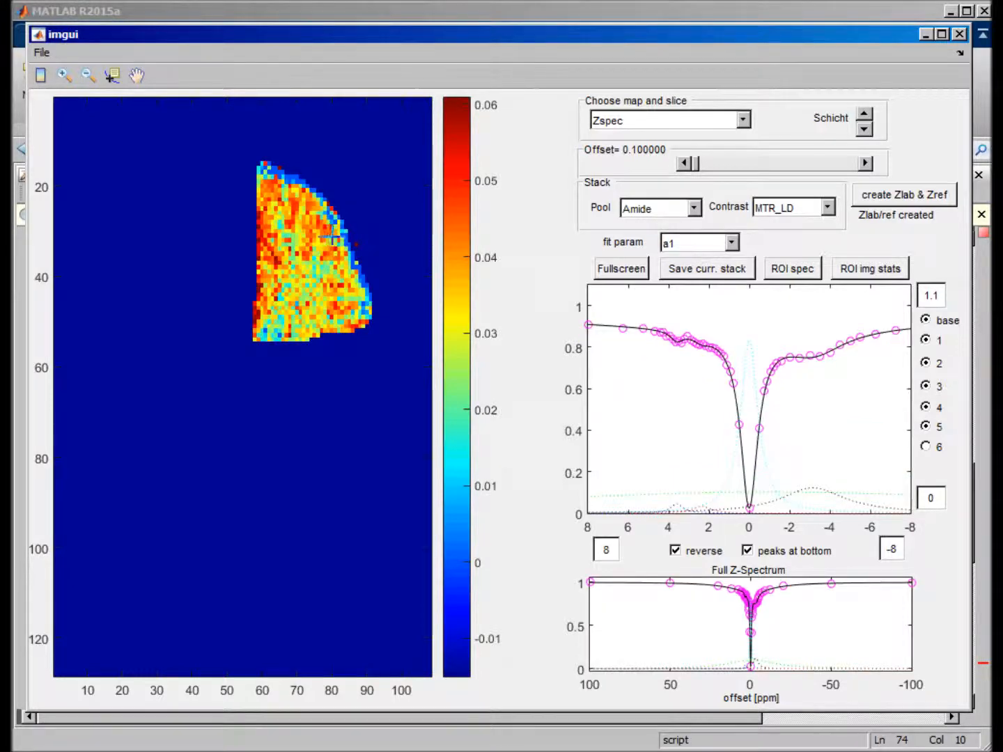
pyautogui.click(330, 238)
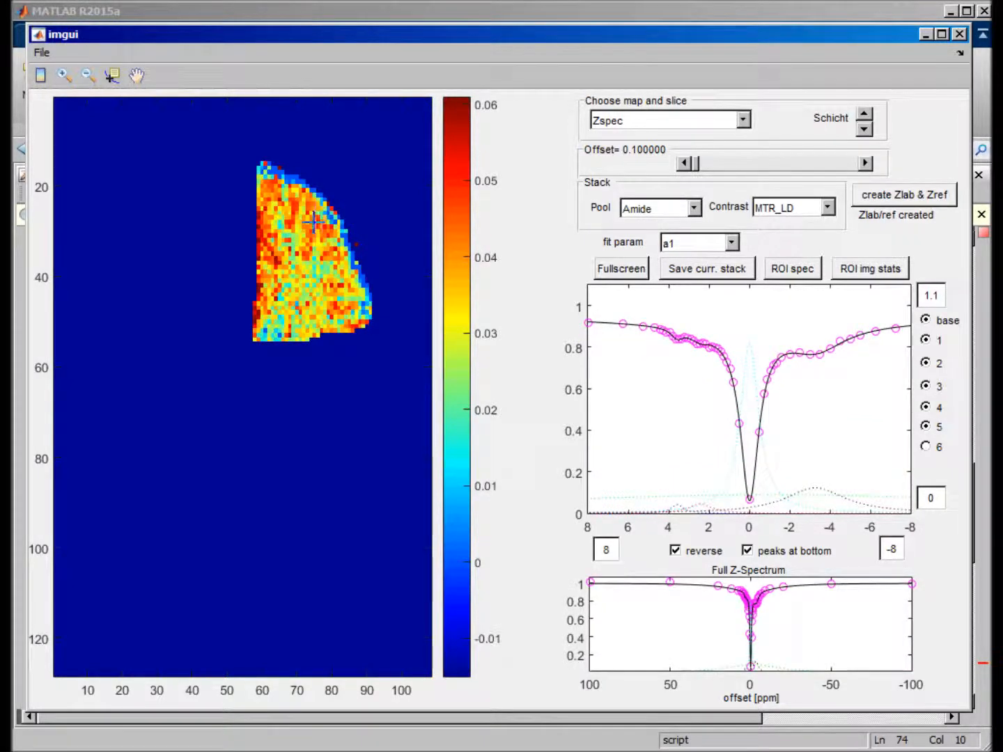
pyautogui.click(321, 219)
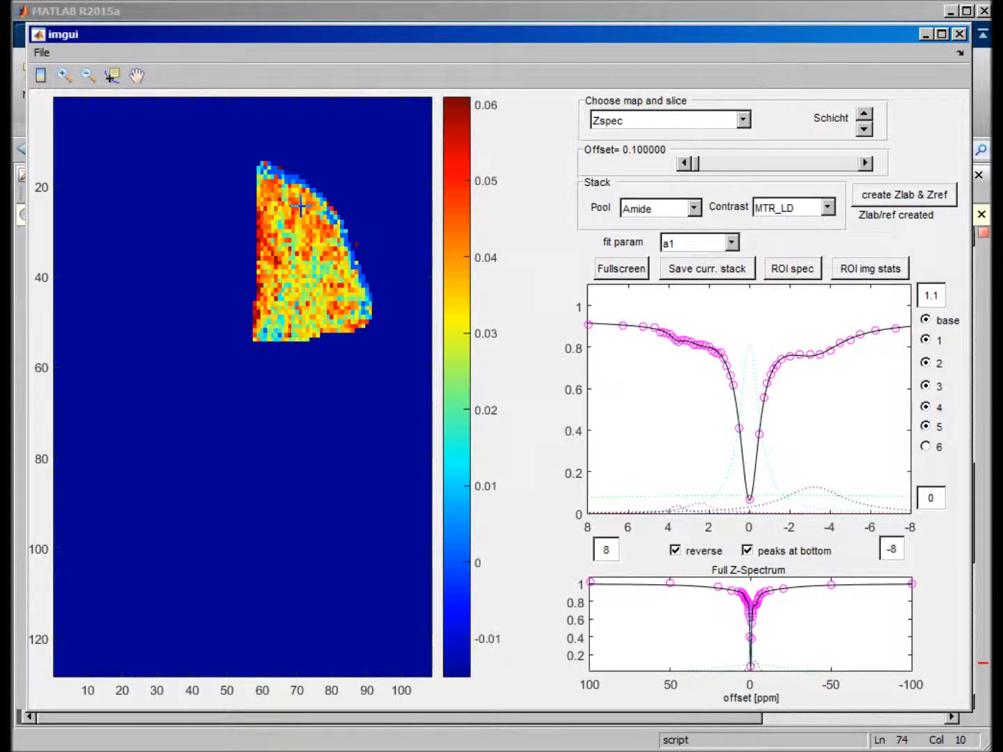
pyautogui.click(288, 229)
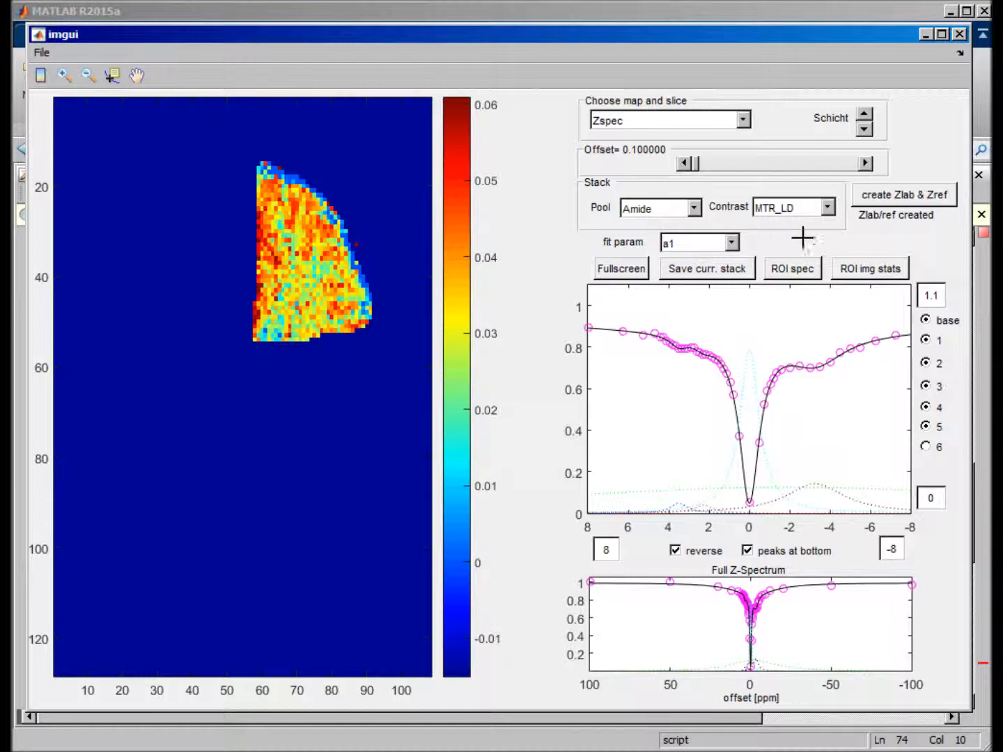
# Switch the fit parameter map to a2 and inspect the fitted Z-spectra of a few of its voxels
pyautogui.click(731, 242)
pyautogui.click(690, 383)
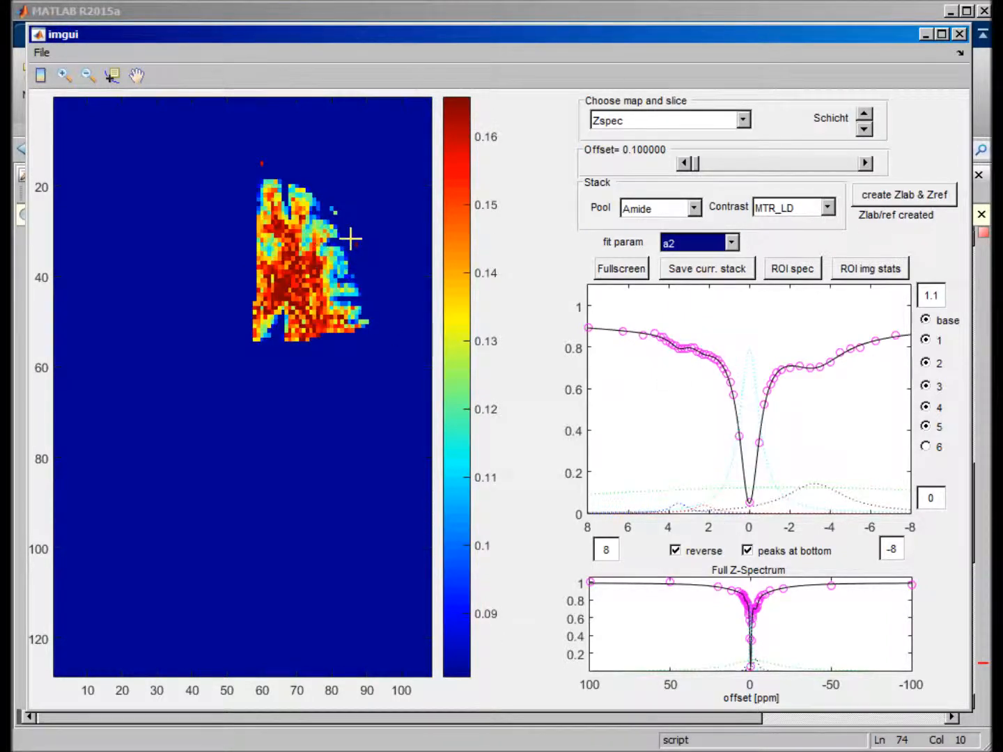
pyautogui.click(284, 290)
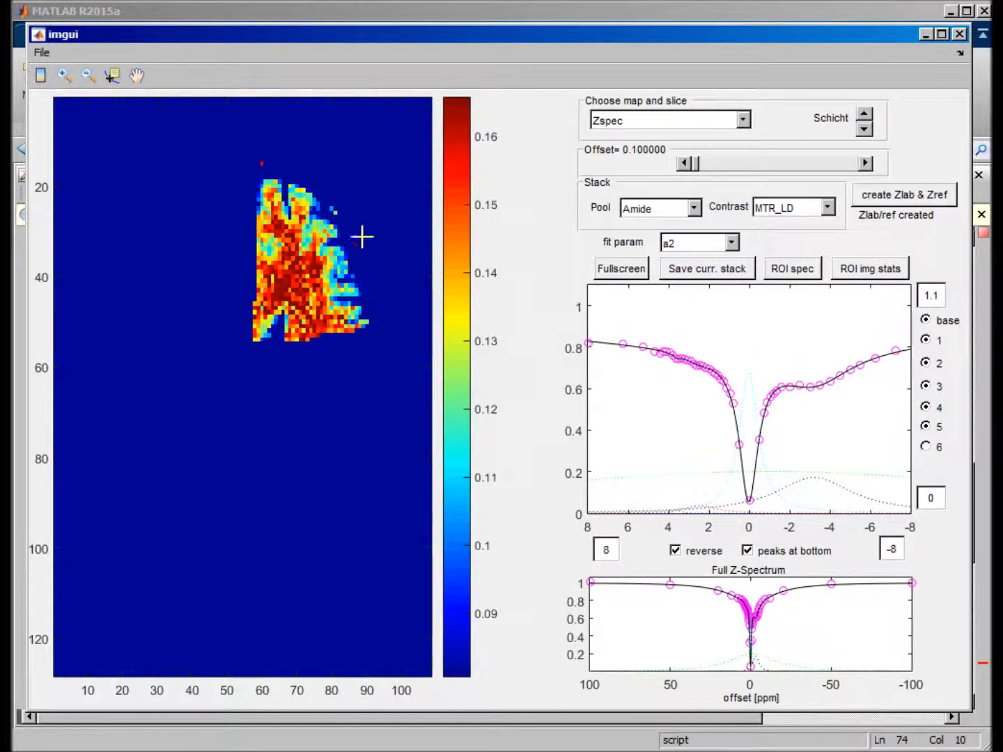
pyautogui.click(338, 237)
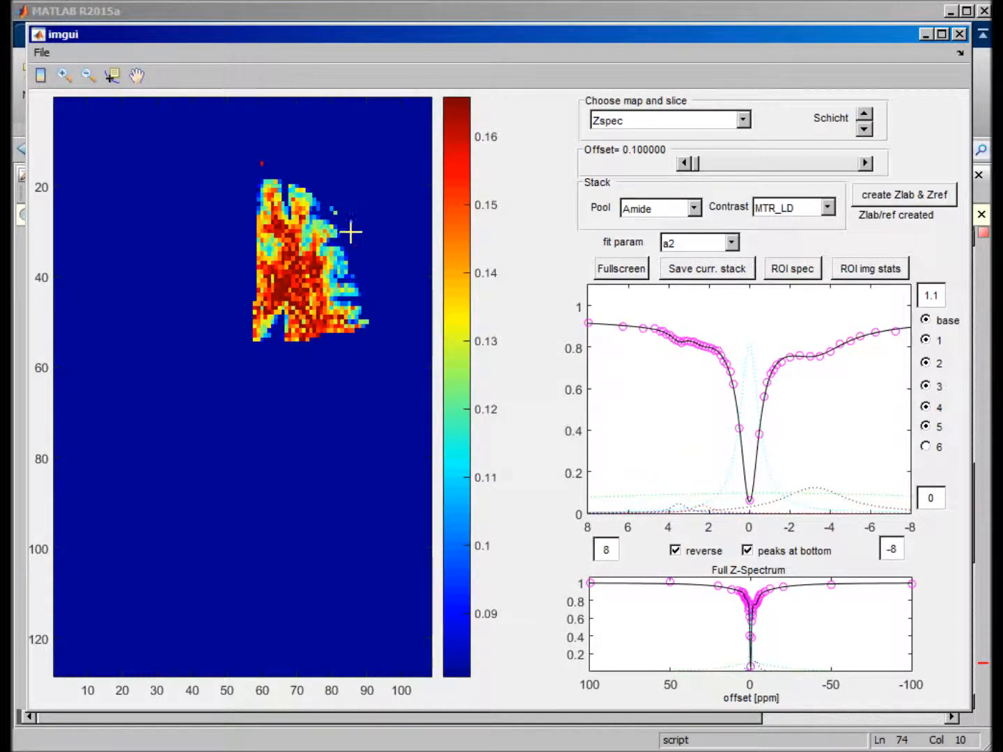
pyautogui.click(289, 319)
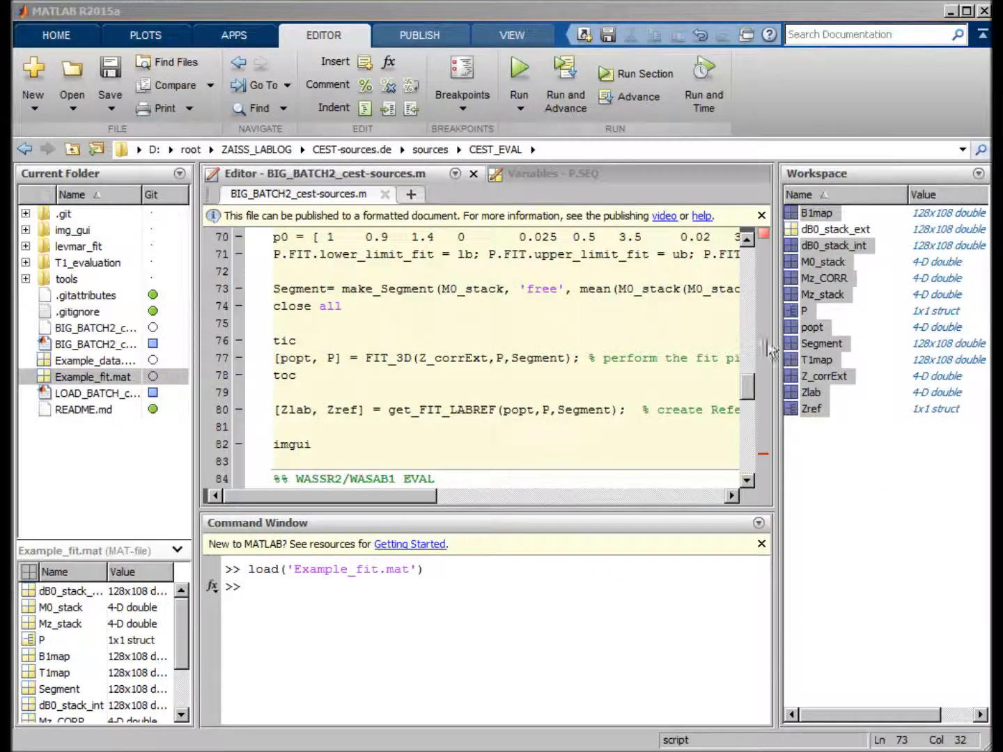
# Reload the Example_fit.mat data and run the imgui line of the BIG_BATCH2_cest-sources.m script
pyautogui.click(449, 335)
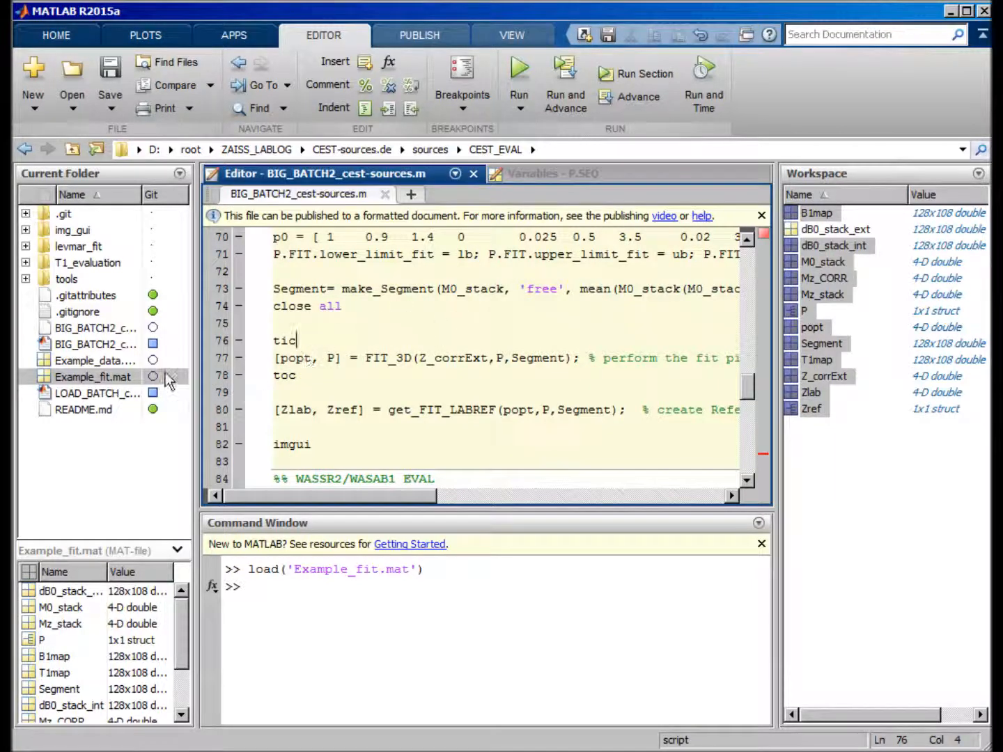
pyautogui.doubleClick(90, 385)
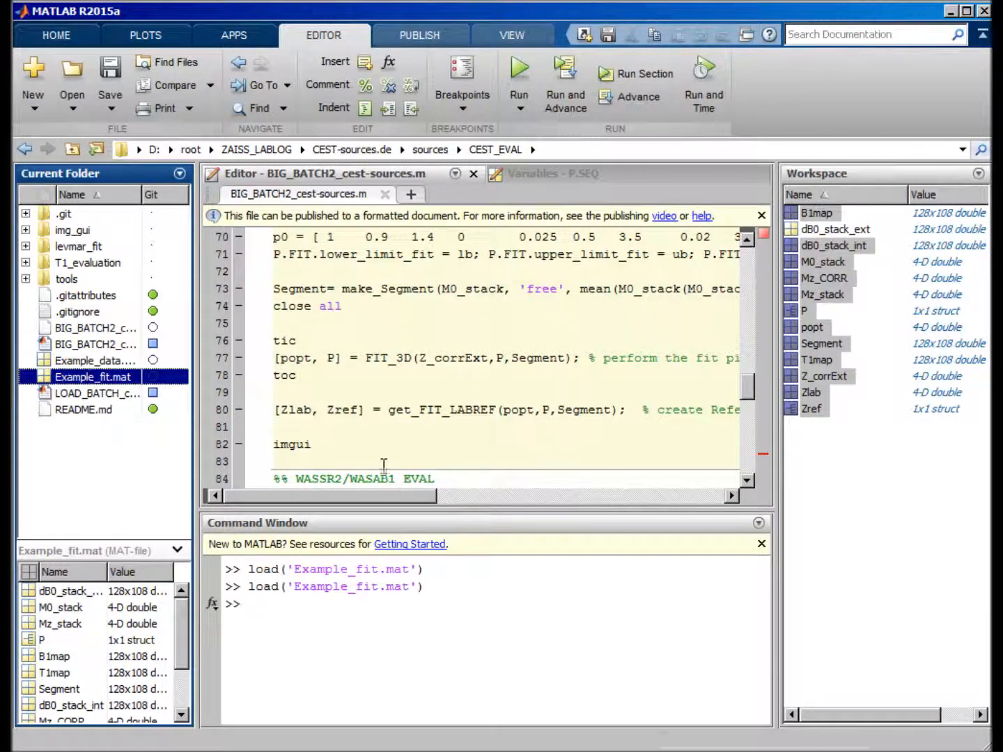
pyautogui.click(312, 446)
pyautogui.doubleClick(307, 445)
pyautogui.rightClick(315, 452)
pyautogui.click(348, 460)
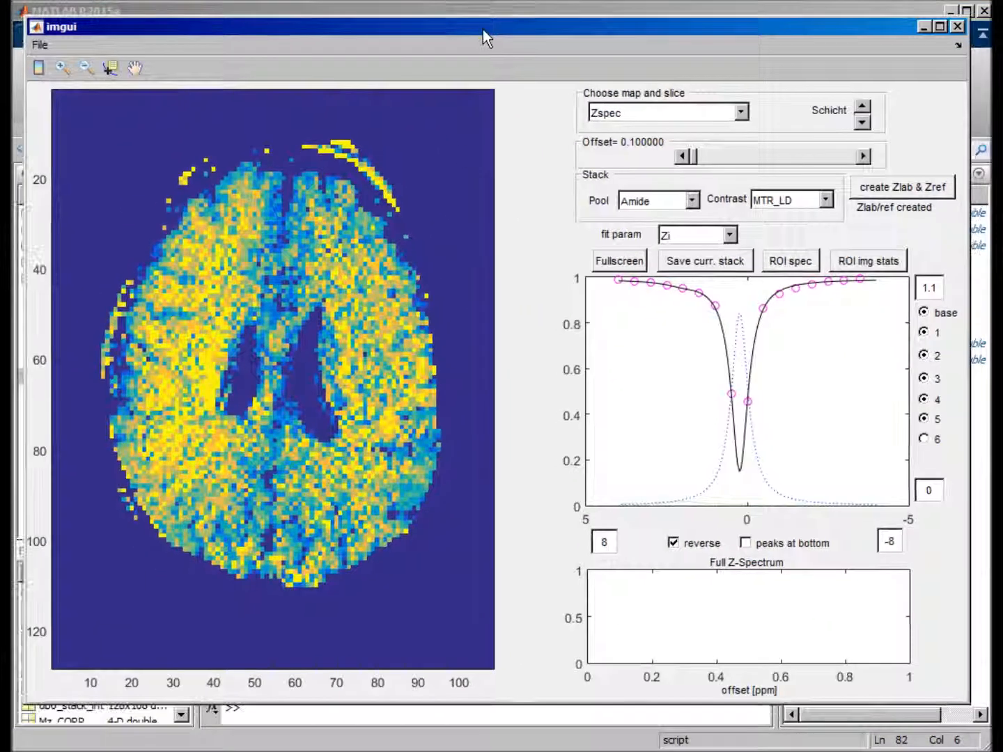
# Show the a1 fit parameter map in imgui and narrow its colour range to bring out the brain structures
pyautogui.click(666, 235)
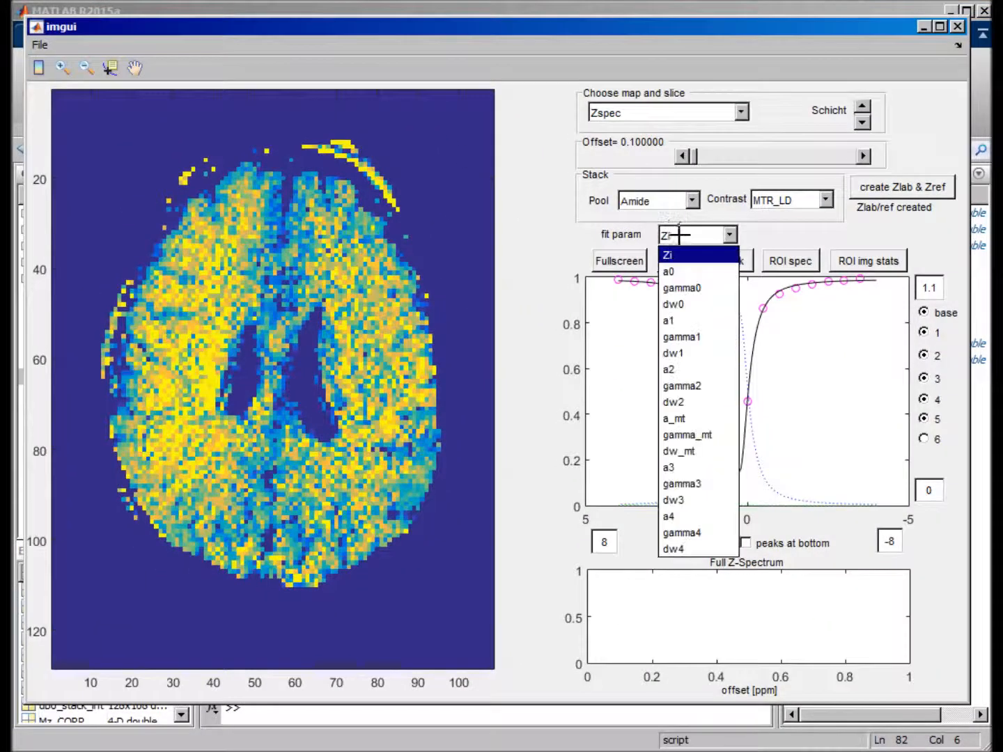
pyautogui.click(693, 317)
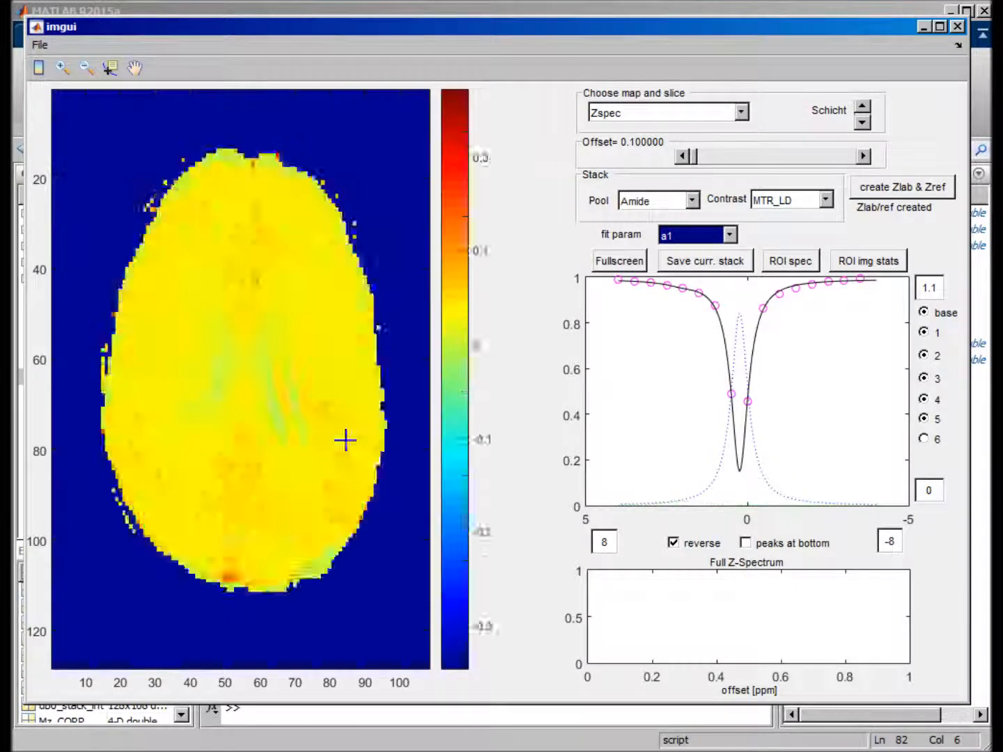
pyautogui.moveTo(345, 441); pyautogui.dragTo(410, 504)
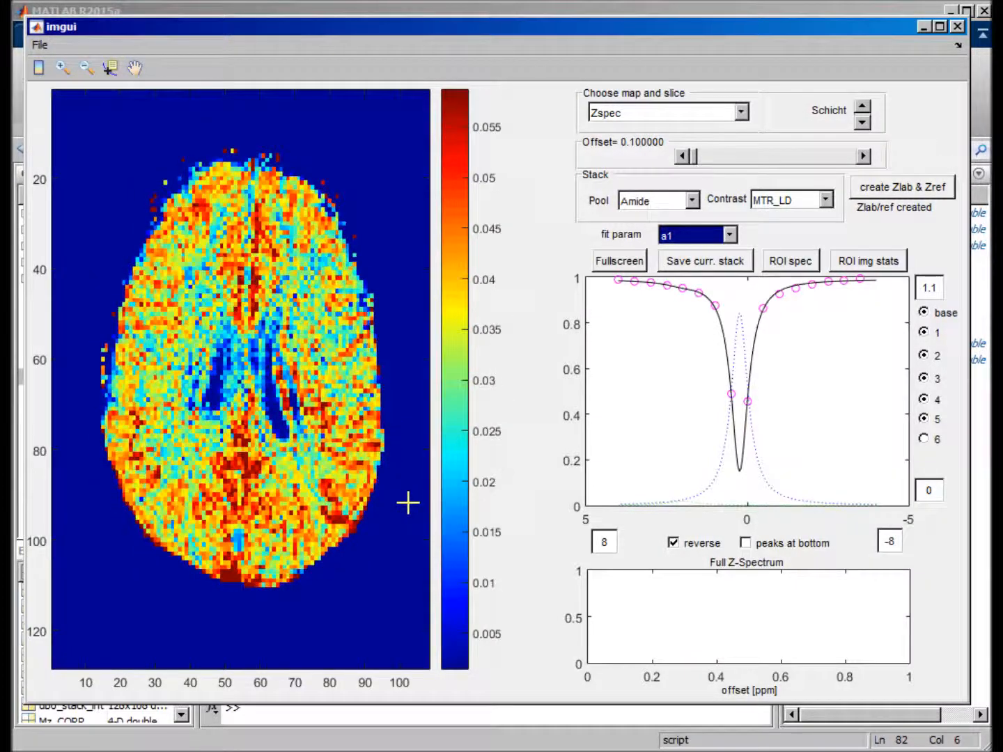
# Switch the fit parameter map to a2 and select MTR_LD as the stack contrast
pyautogui.click(730, 236)
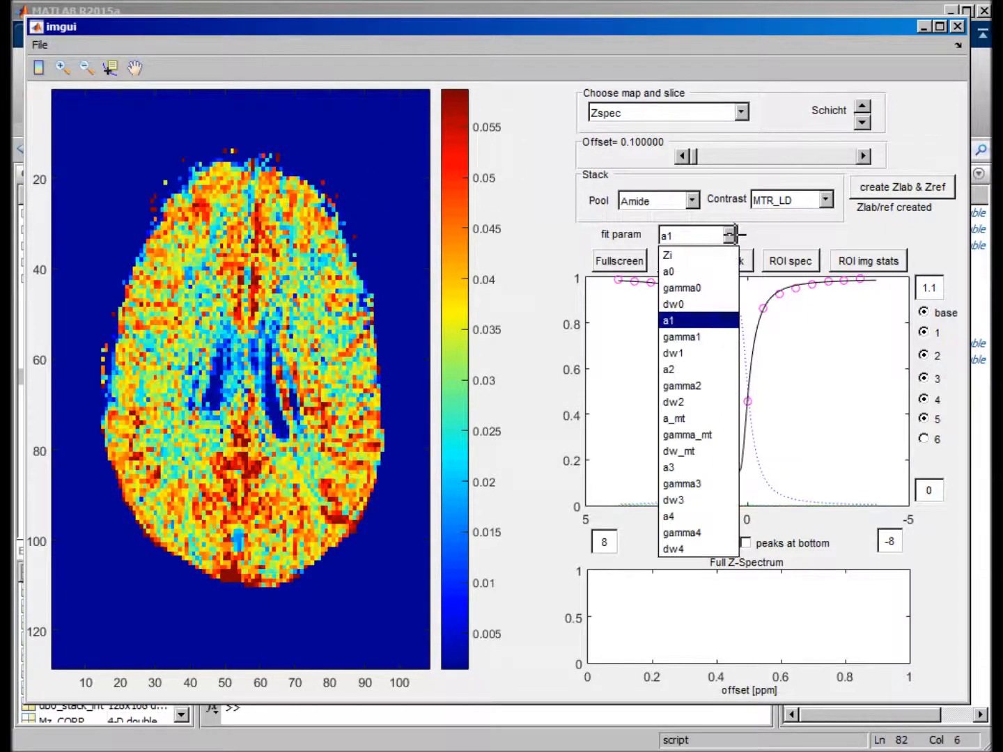
pyautogui.click(694, 378)
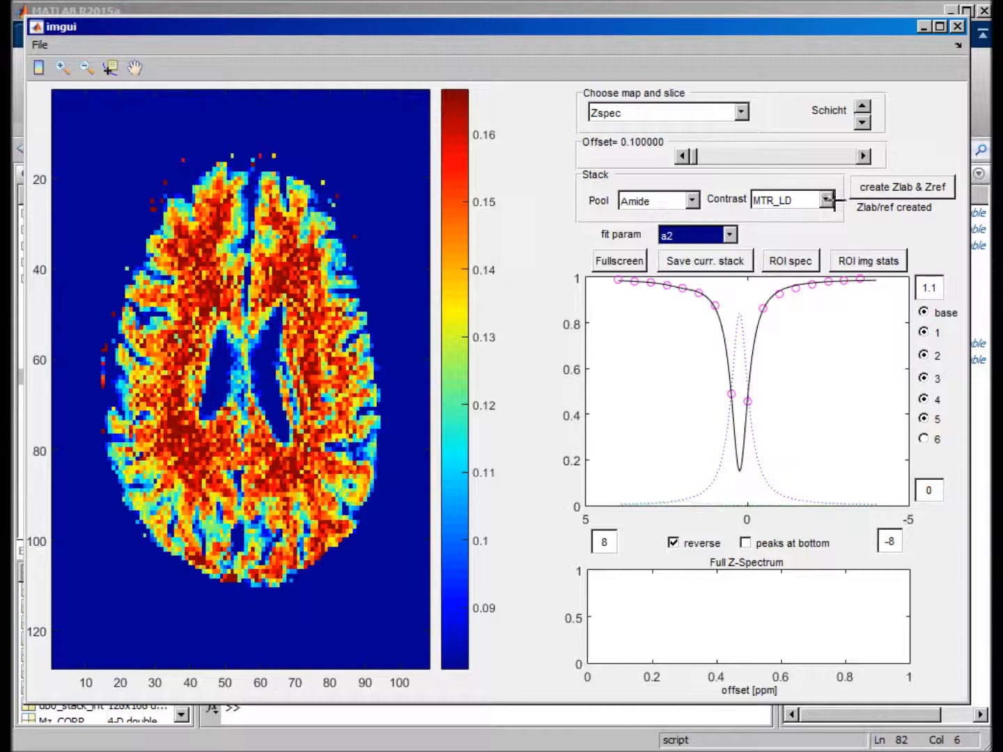
pyautogui.click(826, 200)
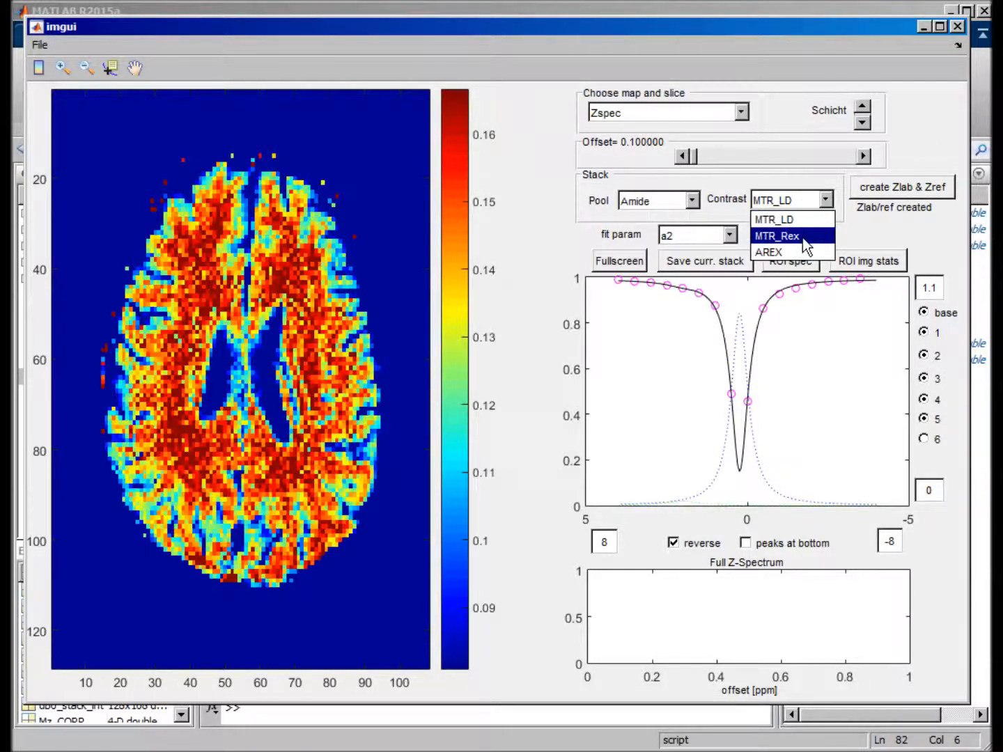
pyautogui.click(773, 221)
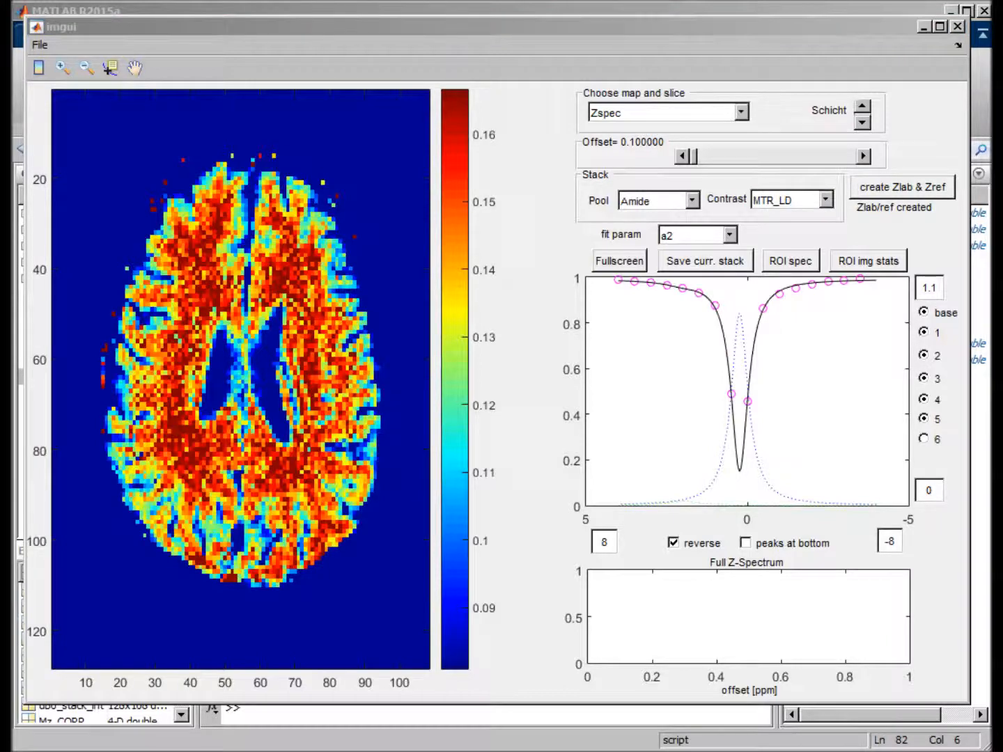
# Switch to the NeuroImage article in Acrobat Reader and view its title page and the CEST contrast equations on page 182
pyautogui.hotkey('alt', 'Tab')
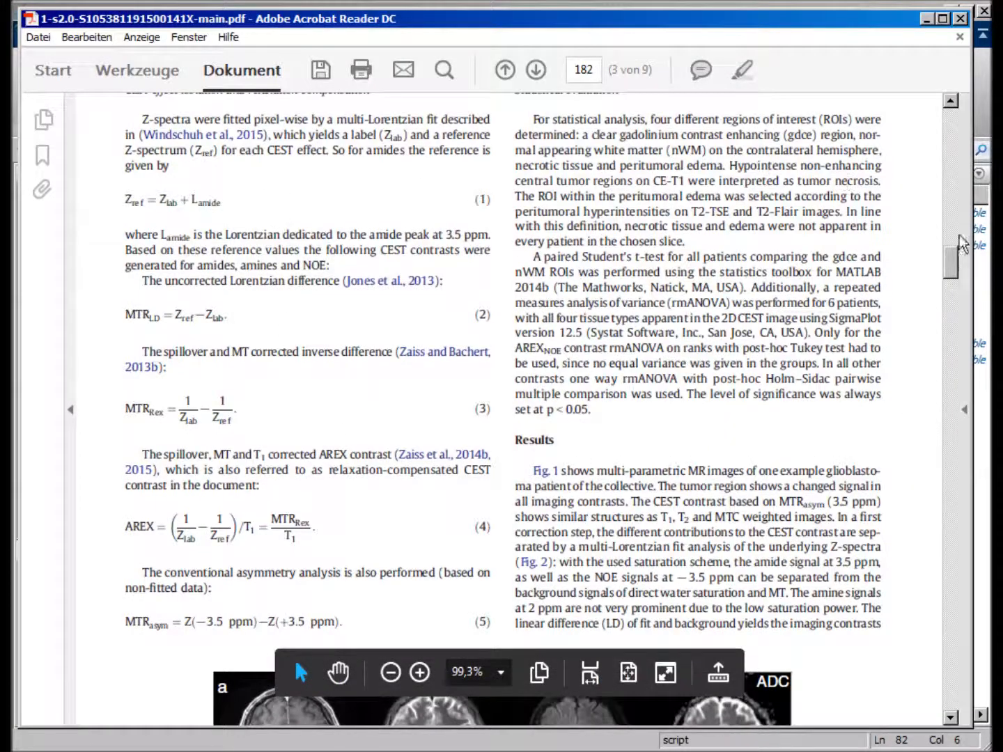
pyautogui.moveTo(951, 259); pyautogui.dragTo(945, 127)
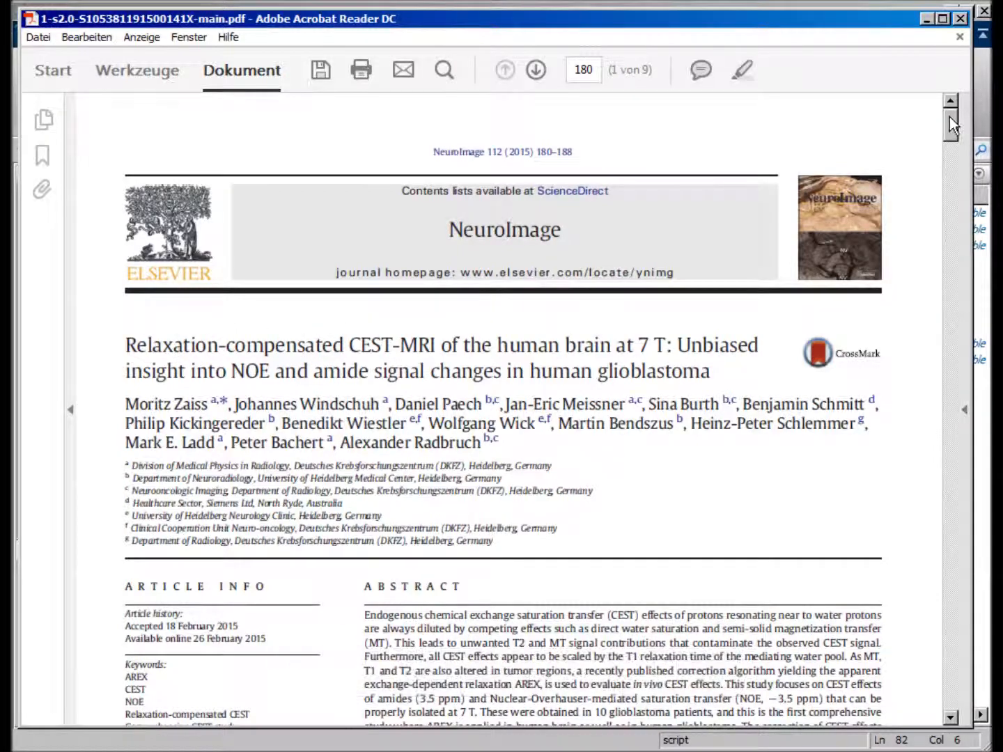
pyautogui.moveTo(950, 120); pyautogui.dragTo(925, 251)
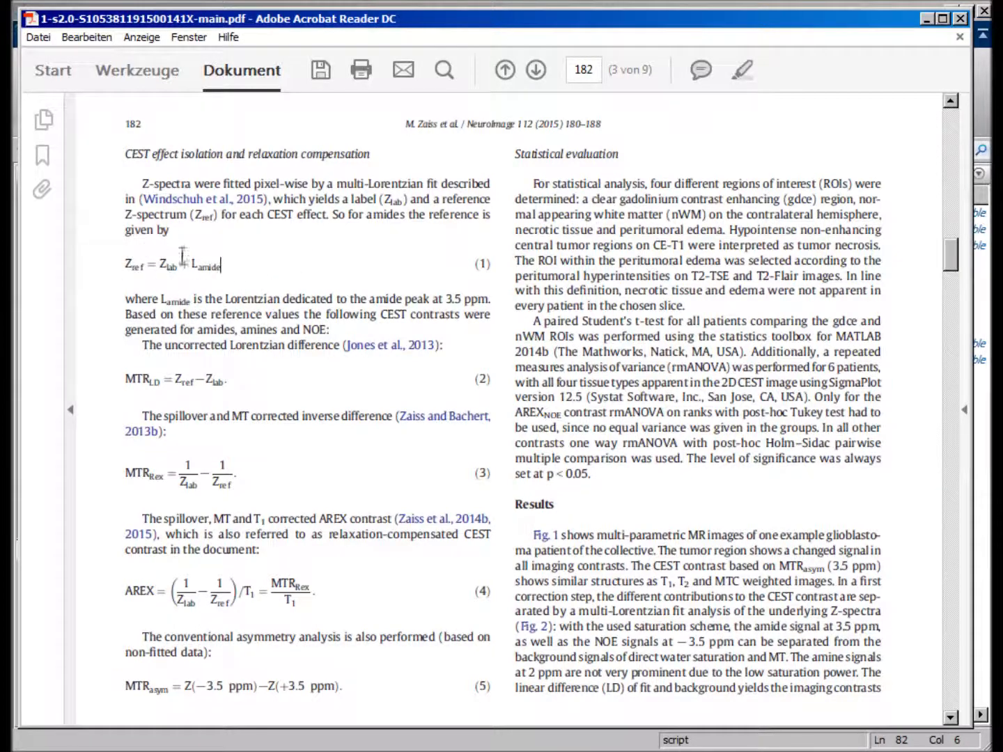
# Highlight the terms Zlab, Lamide and Zref of equation (1) in the article one after another
pyautogui.moveTo(182, 267); pyautogui.dragTo(160, 266)
pyautogui.moveTo(240, 265); pyautogui.dragTo(191, 261)
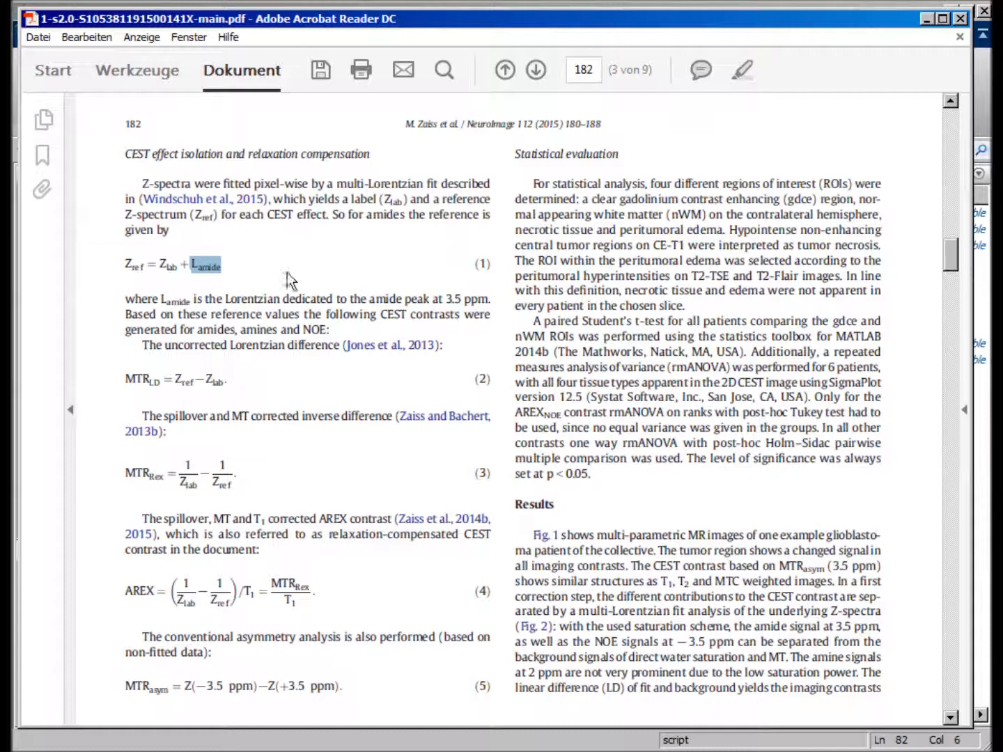
pyautogui.click(230, 267)
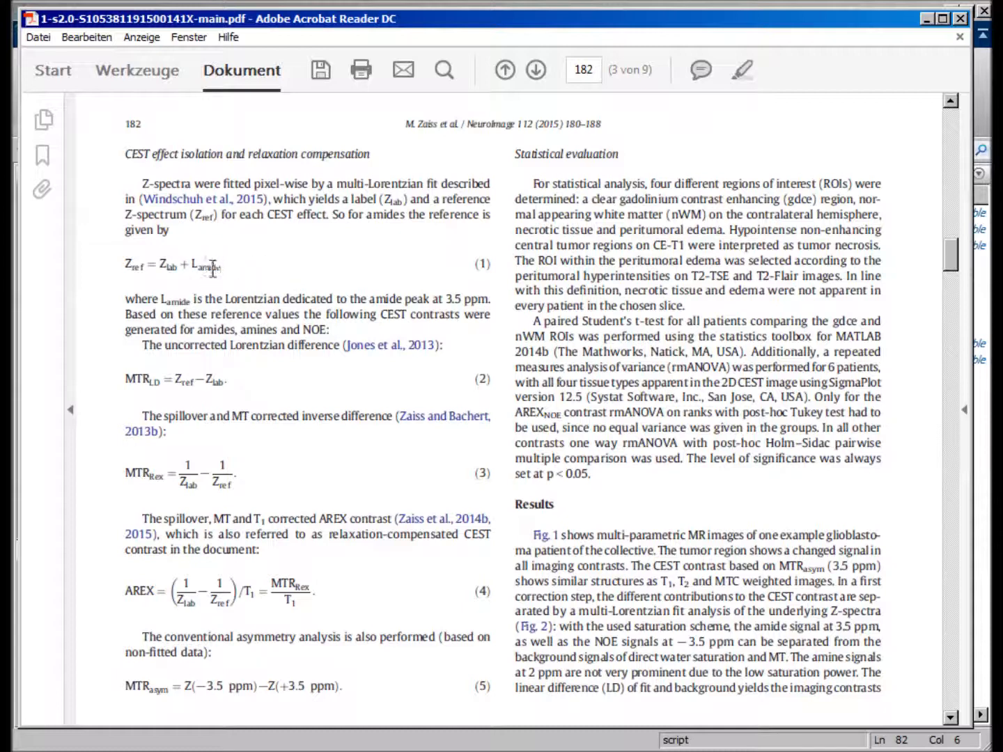
pyautogui.moveTo(214, 270); pyautogui.dragTo(179, 275)
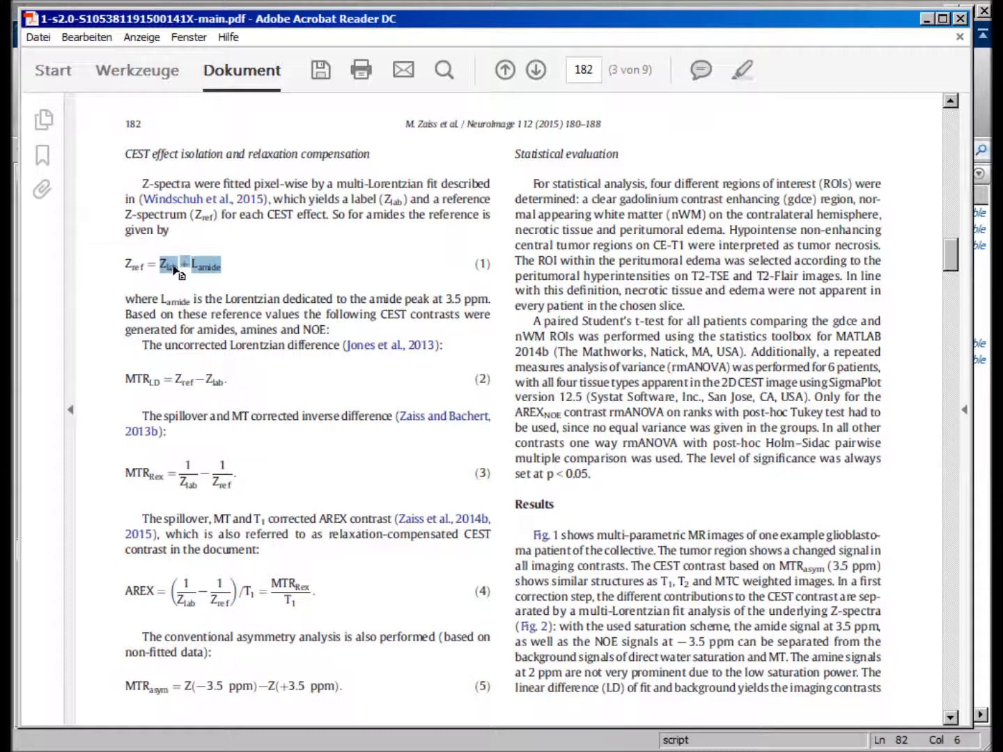
pyautogui.click(142, 265)
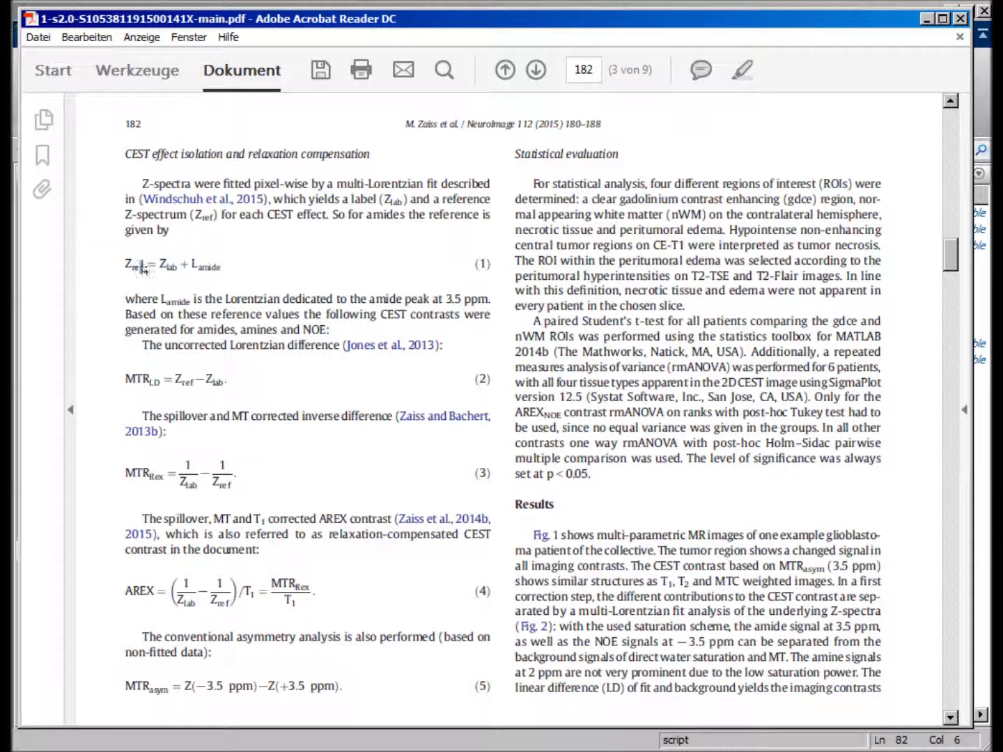
pyautogui.moveTo(144, 266); pyautogui.dragTo(110, 267)
# Highlight the terms of the MTR_LD equation (2) and Lamide in equation (1), and return to imgui
pyautogui.moveTo(160, 379); pyautogui.dragTo(122, 380)
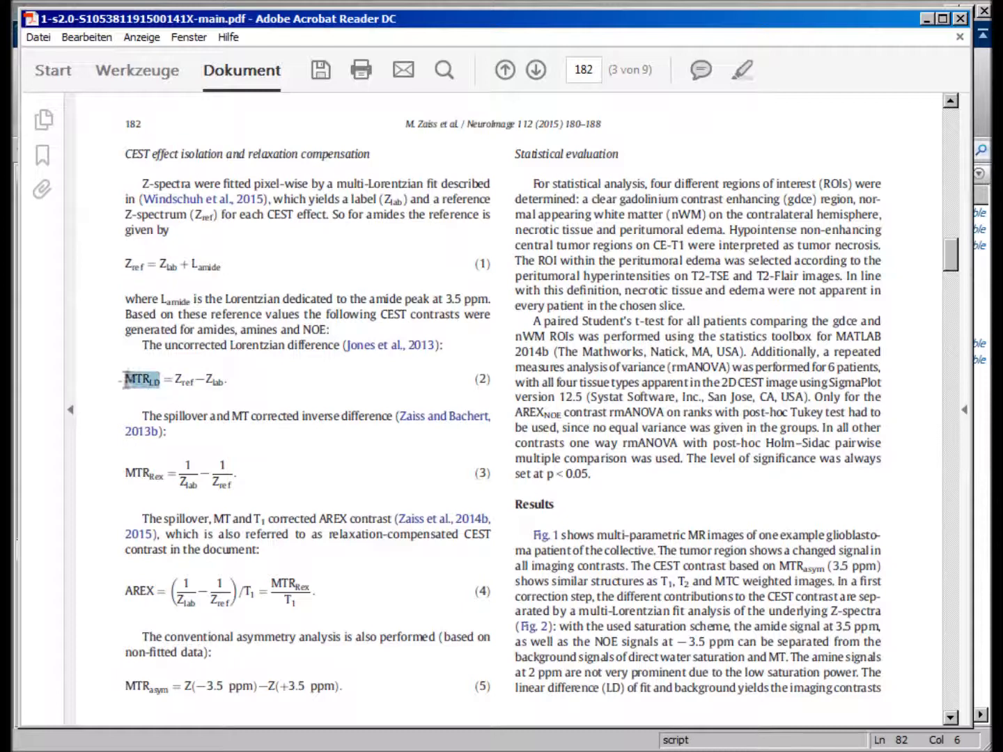
pyautogui.moveTo(222, 379); pyautogui.dragTo(178, 377)
pyautogui.moveTo(227, 266); pyautogui.dragTo(192, 264)
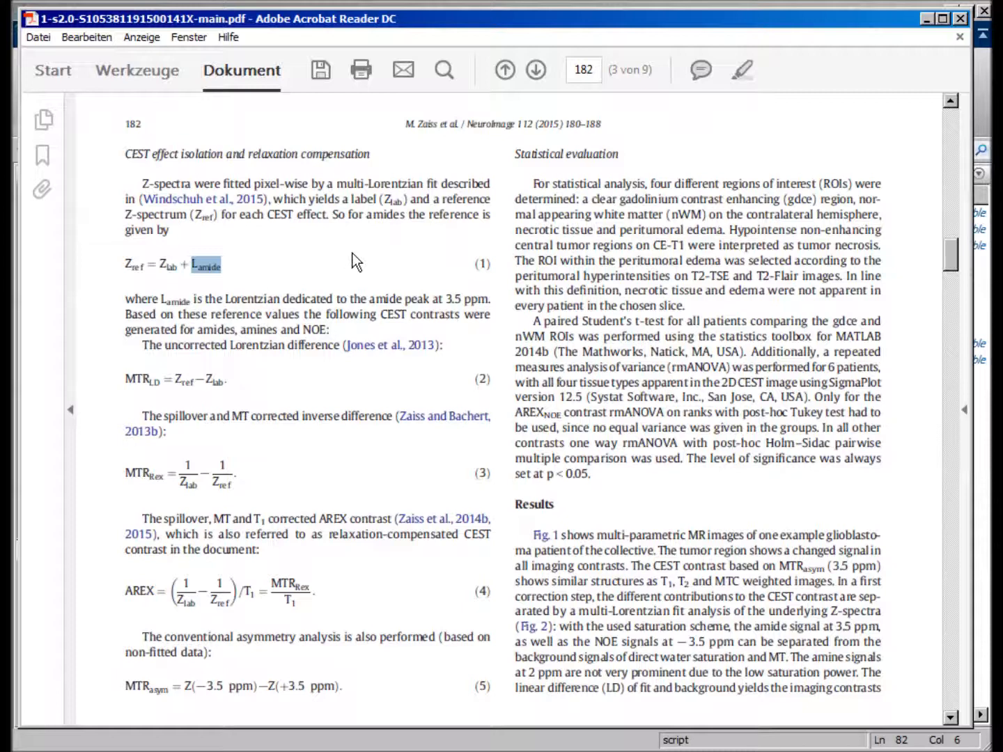
pyautogui.click(241, 465)
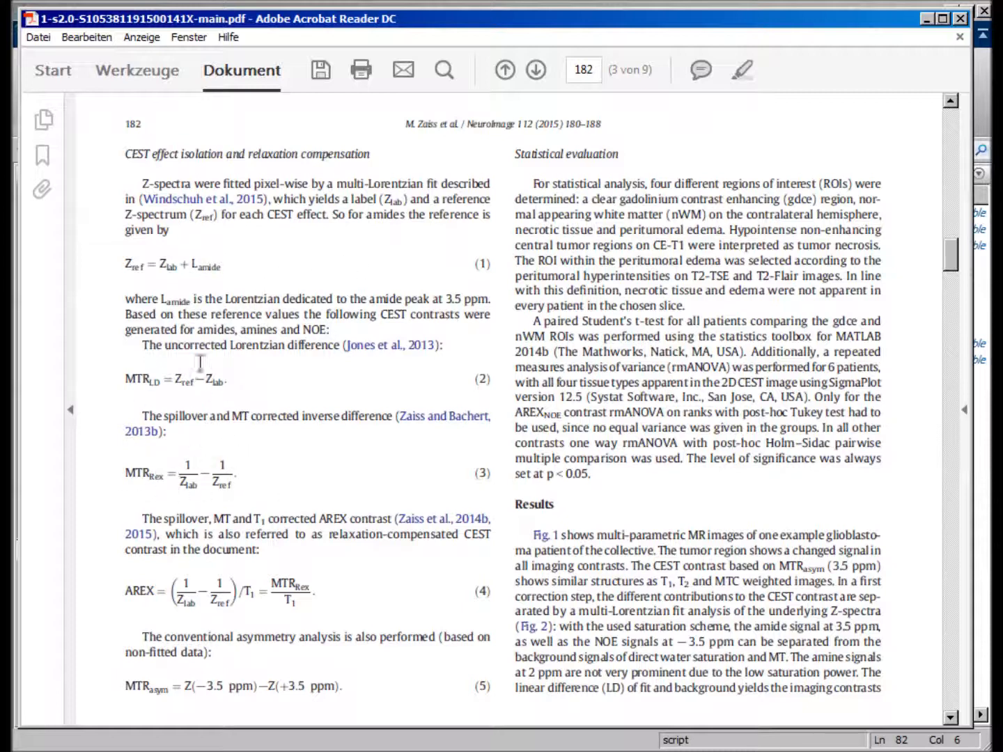
pyautogui.click(931, 20)
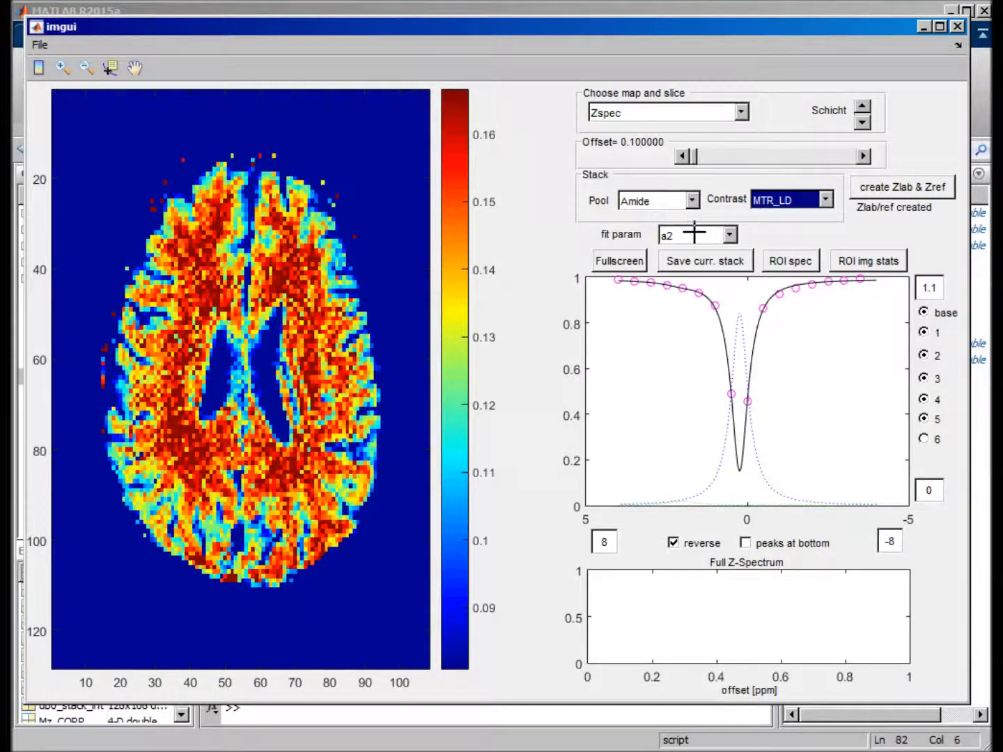
# Reselect the a2 fit map, and display the MTR_LD contrast map of the NOE pool
pyautogui.click(694, 234)
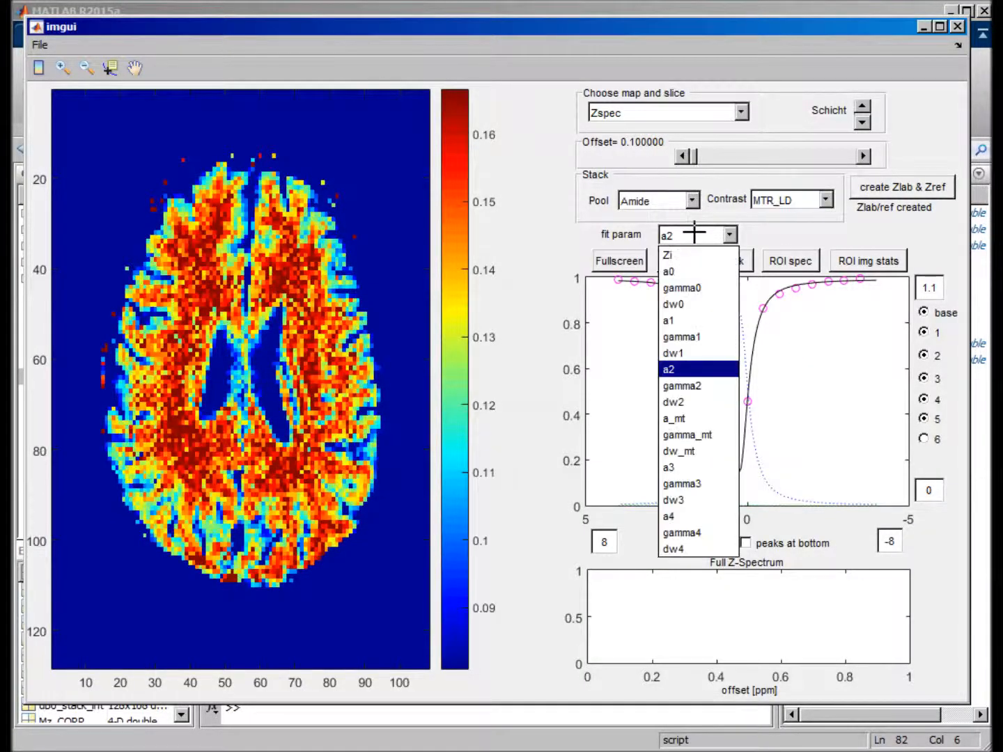
pyautogui.click(681, 369)
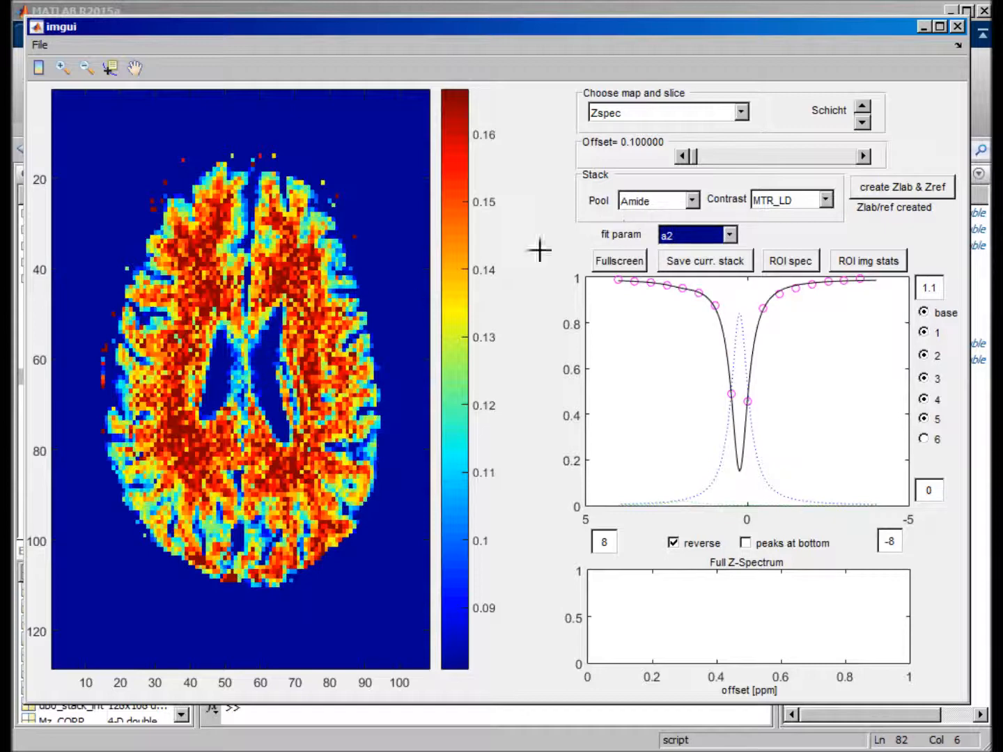
pyautogui.click(664, 198)
pyautogui.click(634, 254)
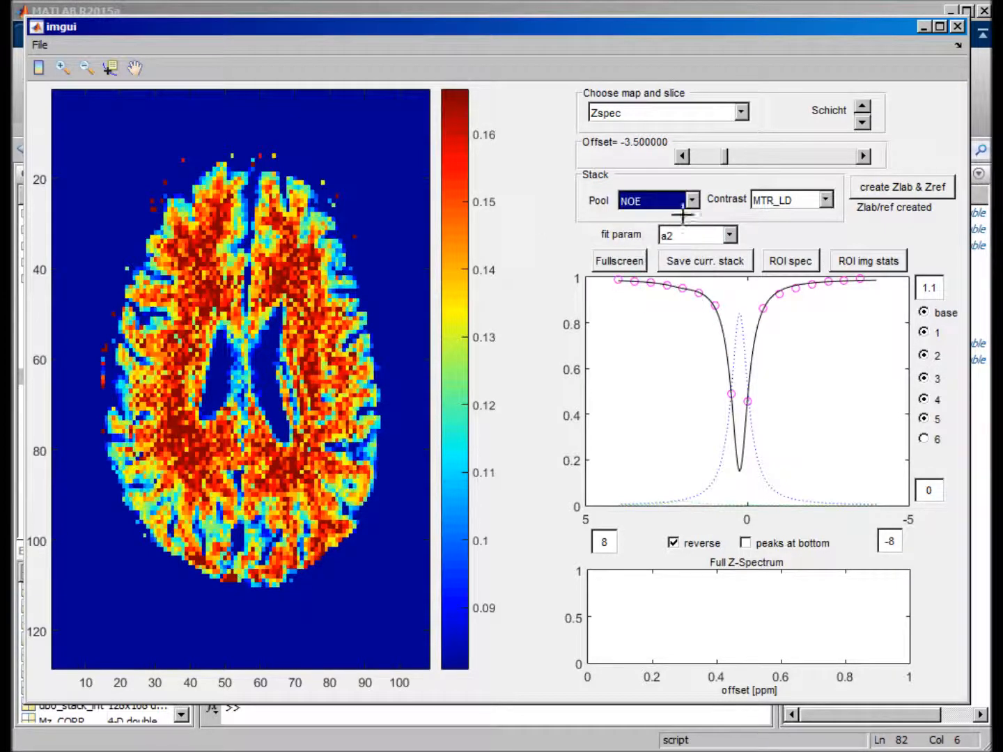
pyautogui.click(780, 198)
pyautogui.click(788, 218)
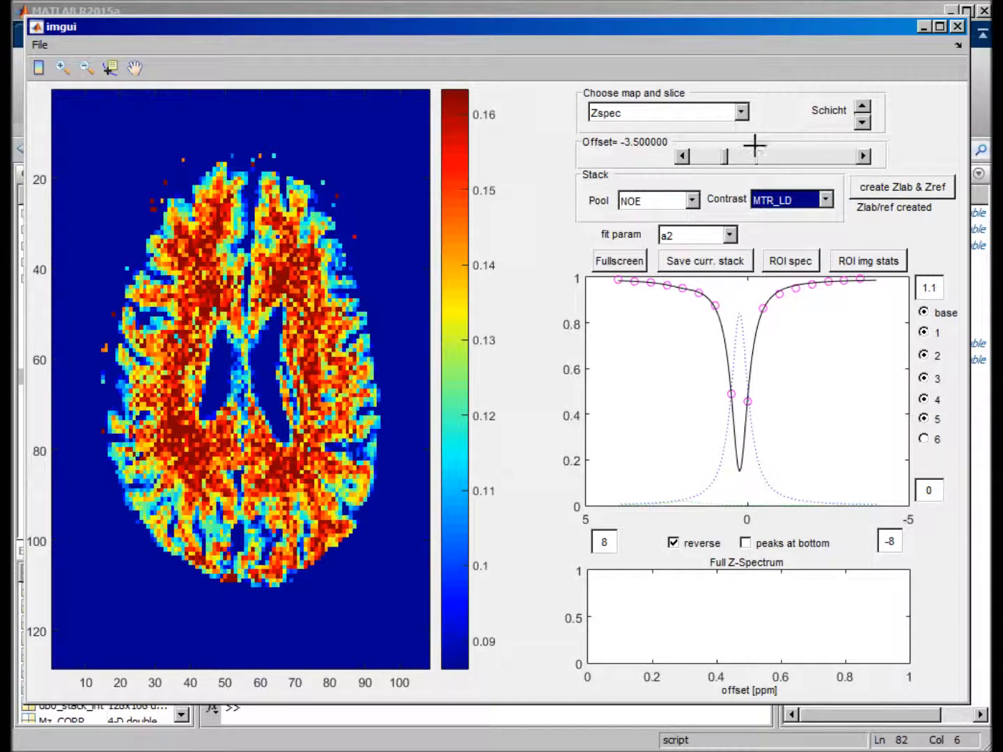
# Compare the NOE MTR_LD map at neighbouring offsets between -4.5 and -2.5 ppm and beyond, ending at -3.5 ppm
pyautogui.click(682, 156)
pyautogui.click(681, 157)
pyautogui.click(864, 155)
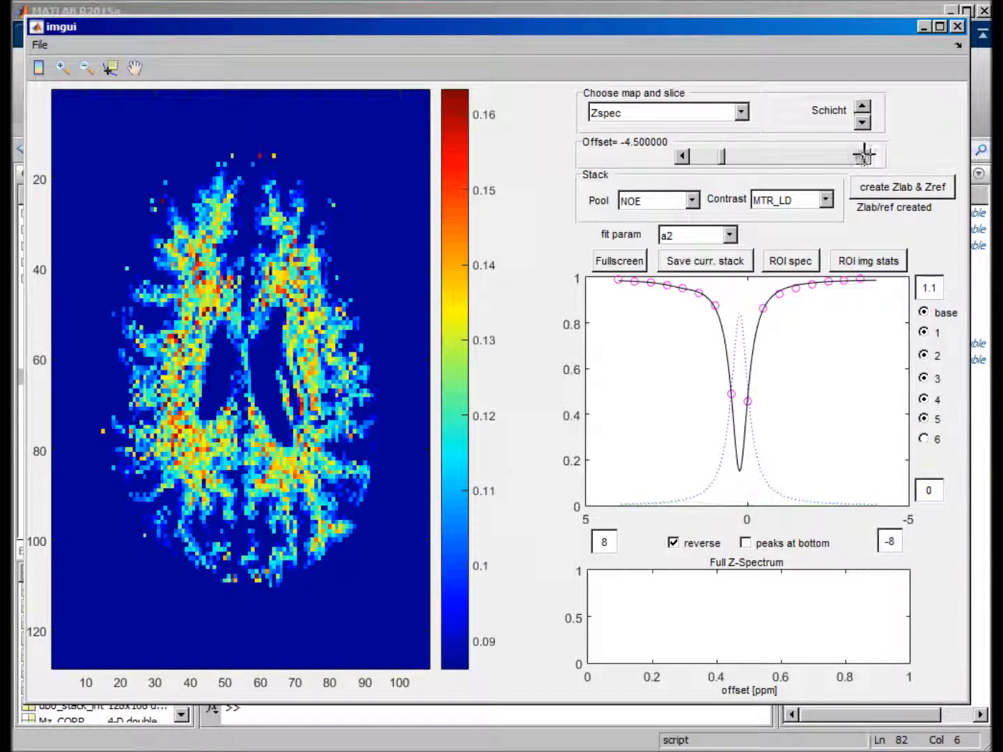
pyautogui.click(864, 156)
pyautogui.click(864, 156)
pyautogui.click(864, 156)
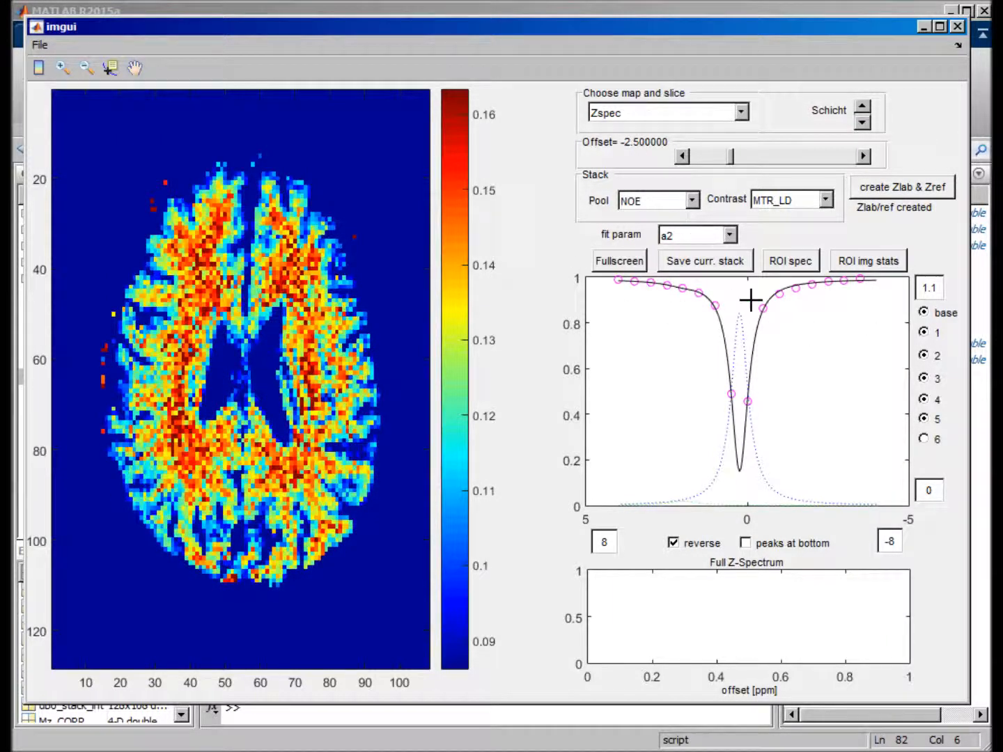
pyautogui.click(682, 155)
pyautogui.click(863, 156)
pyautogui.click(864, 156)
pyautogui.click(680, 154)
pyautogui.click(681, 156)
pyautogui.click(680, 156)
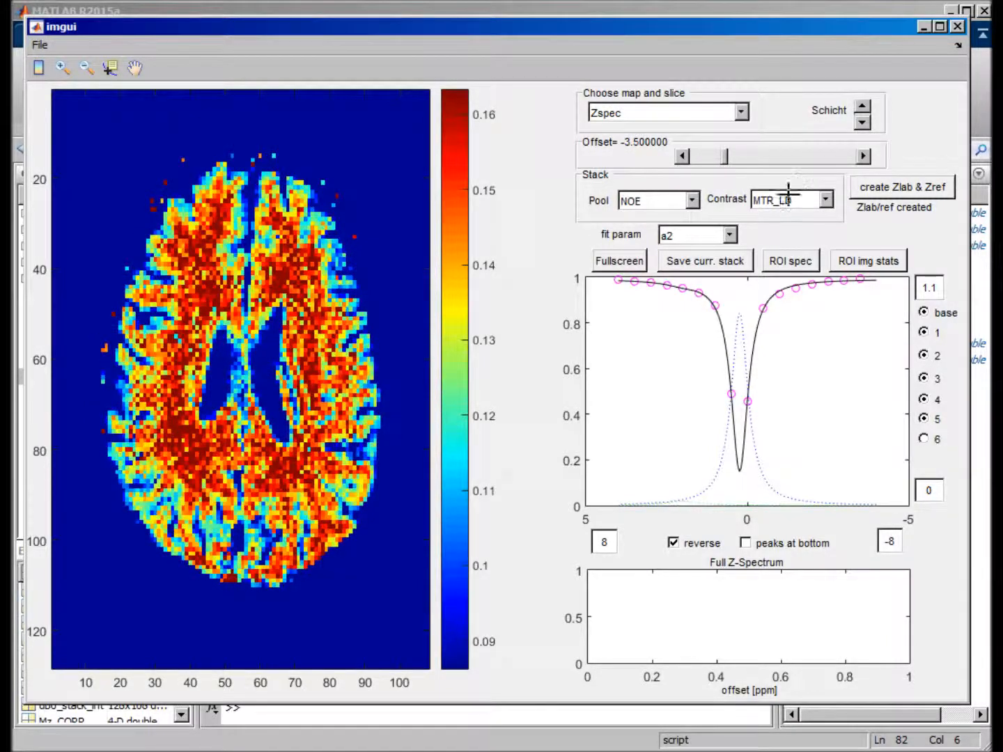
# Change the NOE contrast to MTR_Rex and inspect the fitted Z-spectra of voxels beside the ventricle
pyautogui.click(794, 200)
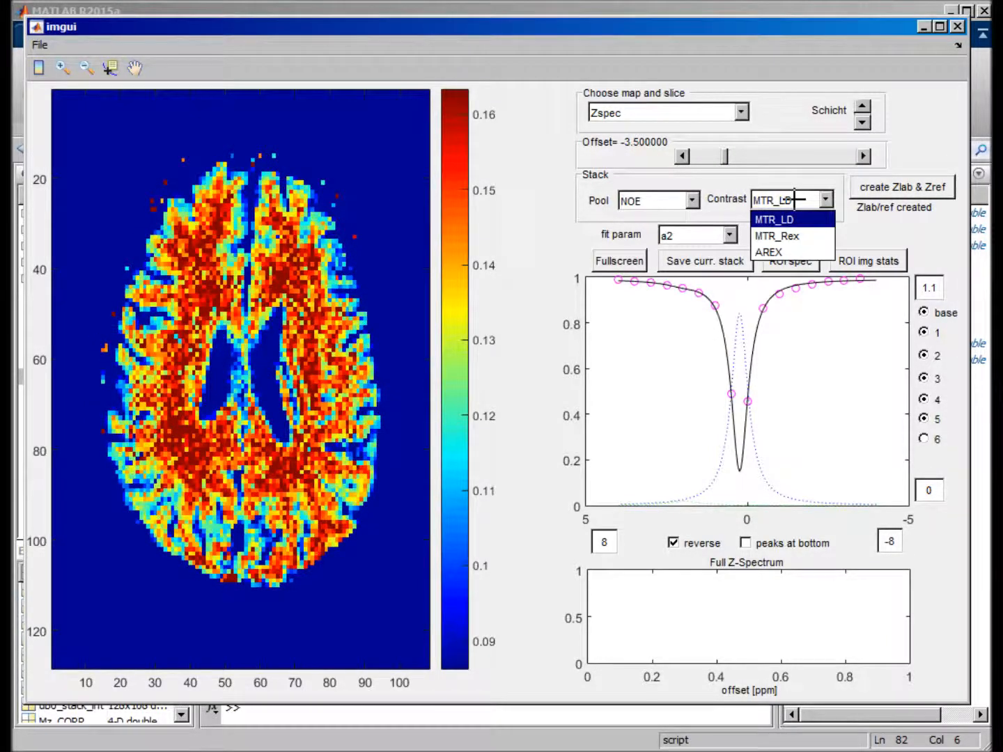
pyautogui.click(794, 239)
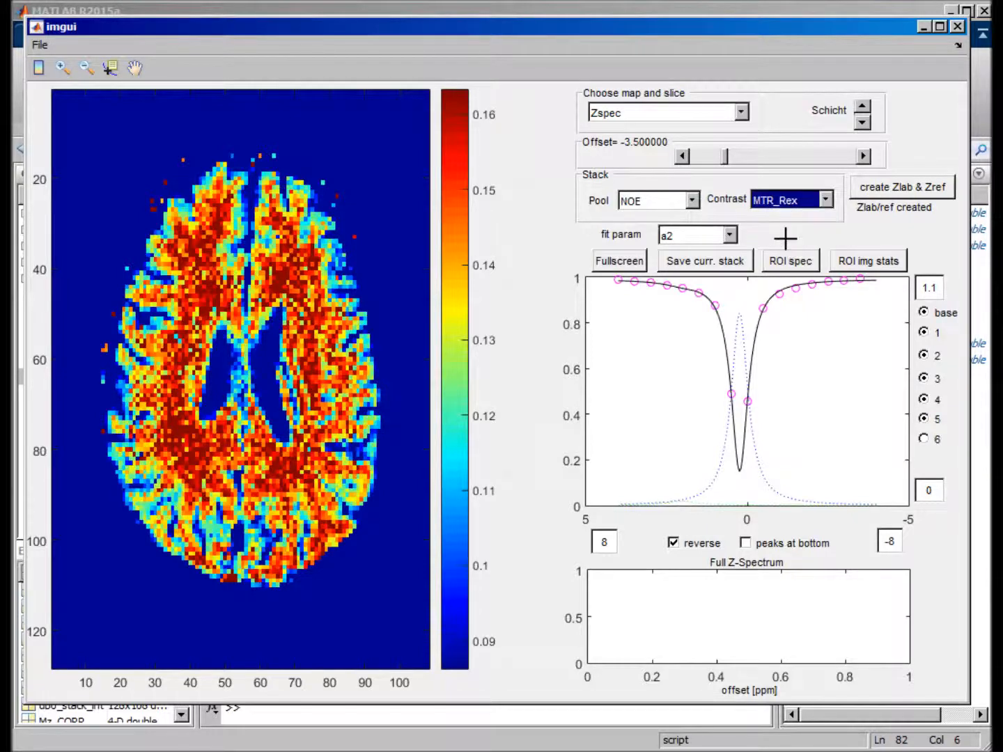
pyautogui.click(306, 352)
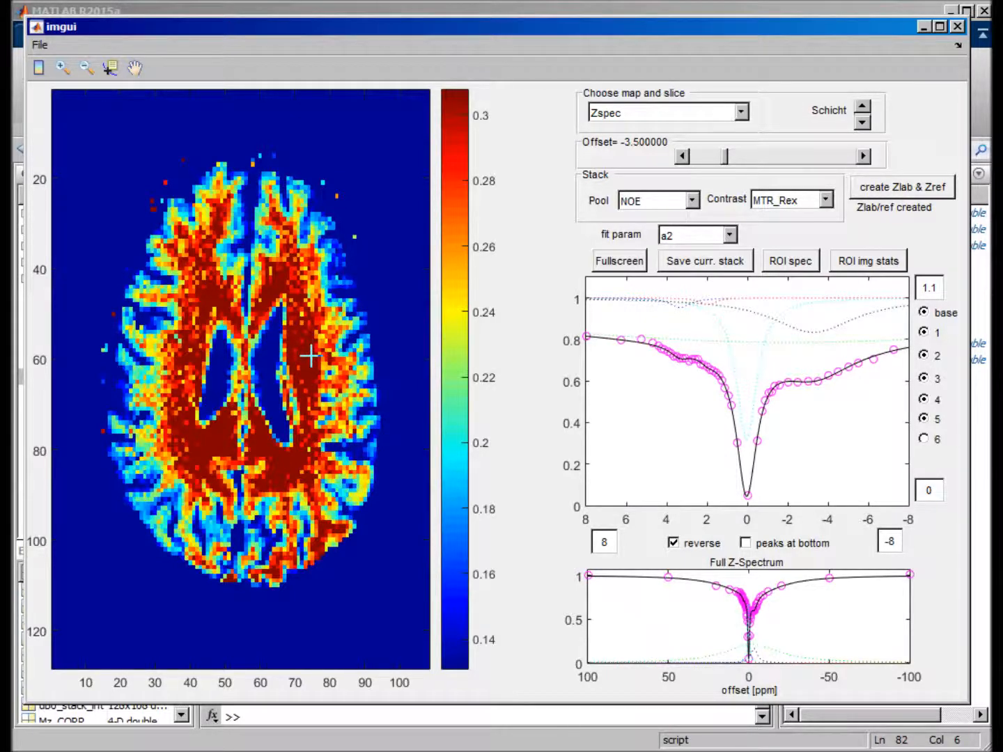
pyautogui.click(305, 354)
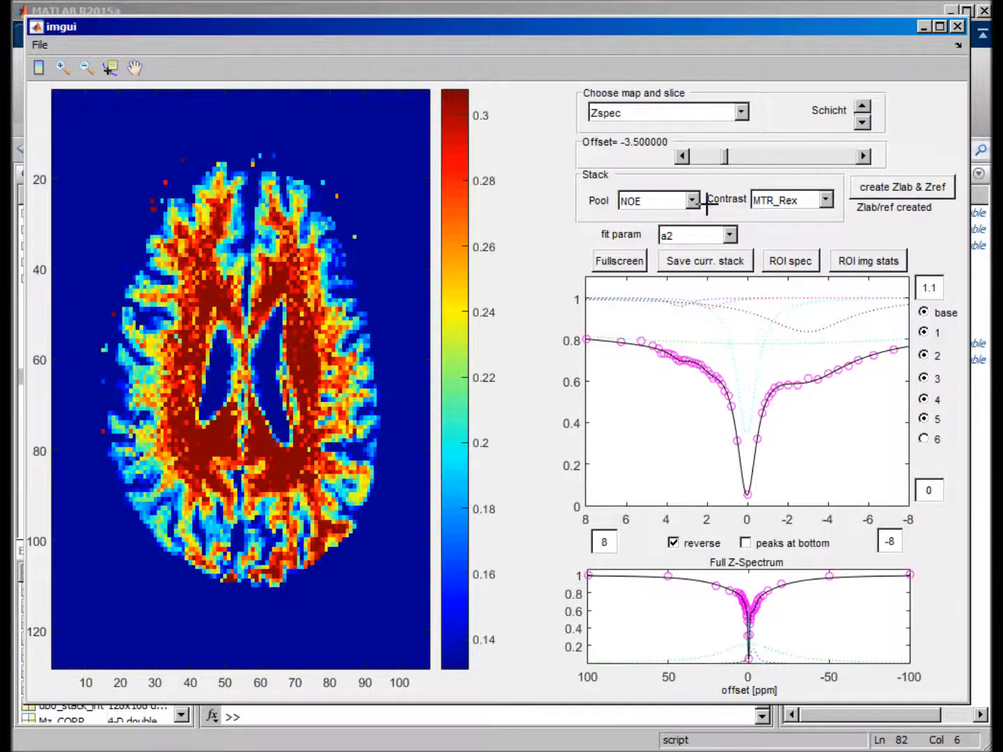
# Change the contrast of the NOE map to AREX
pyautogui.click(818, 200)
pyautogui.click(789, 253)
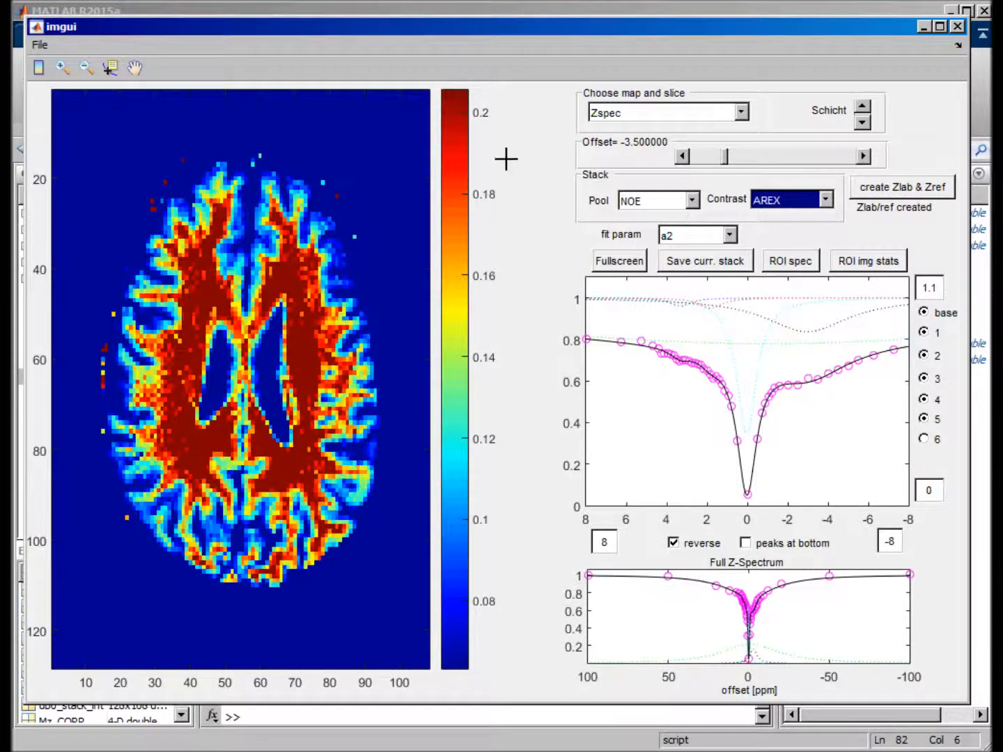
# Switch the displayed pool to Amide and show its MTR_LD contrast map
pyautogui.click(688, 202)
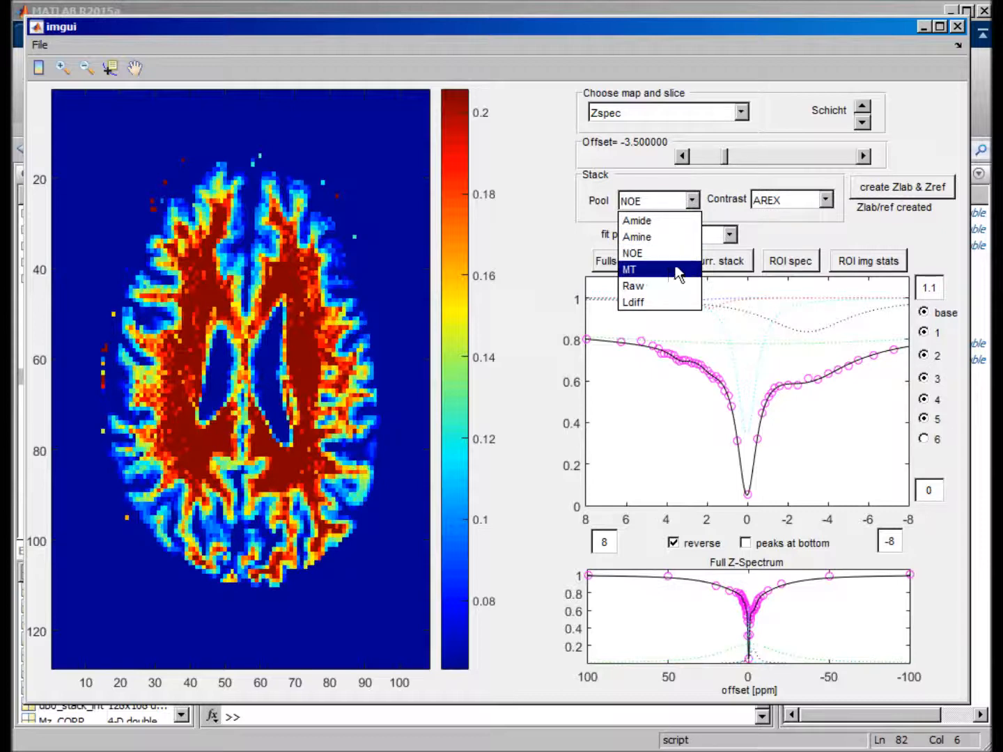
pyautogui.click(662, 220)
pyautogui.click(826, 200)
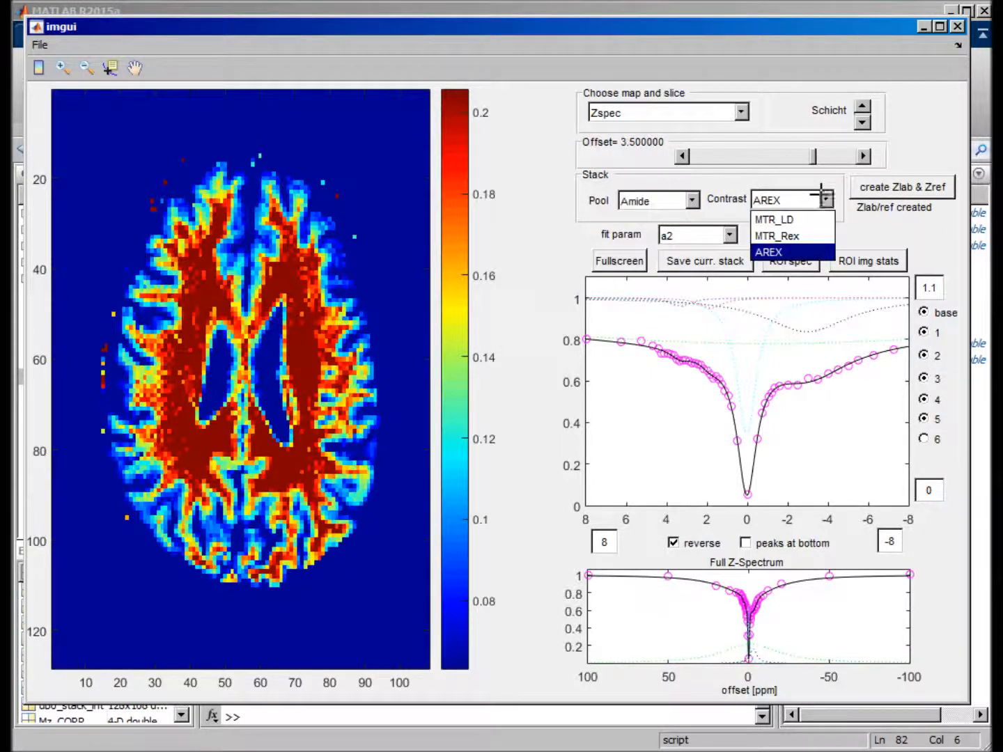
pyautogui.click(800, 214)
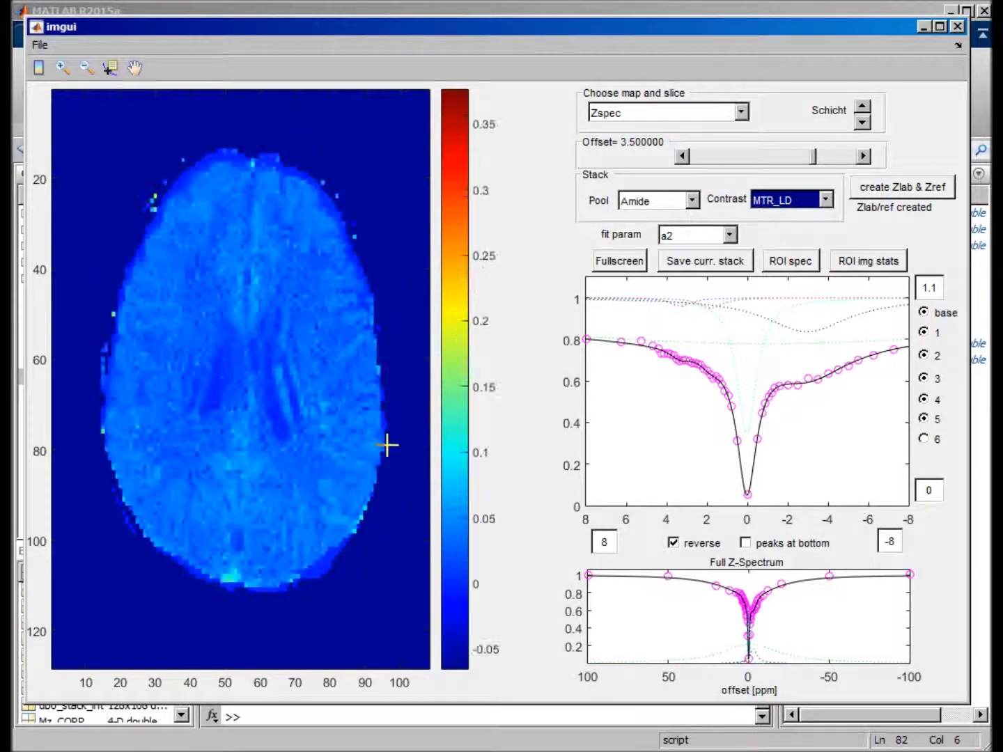
# Change the Amide contrast to MTR_Rex and inspect the fitted Z-spectrum of a voxel in the posterior midline region
pyautogui.click(794, 200)
pyautogui.click(808, 240)
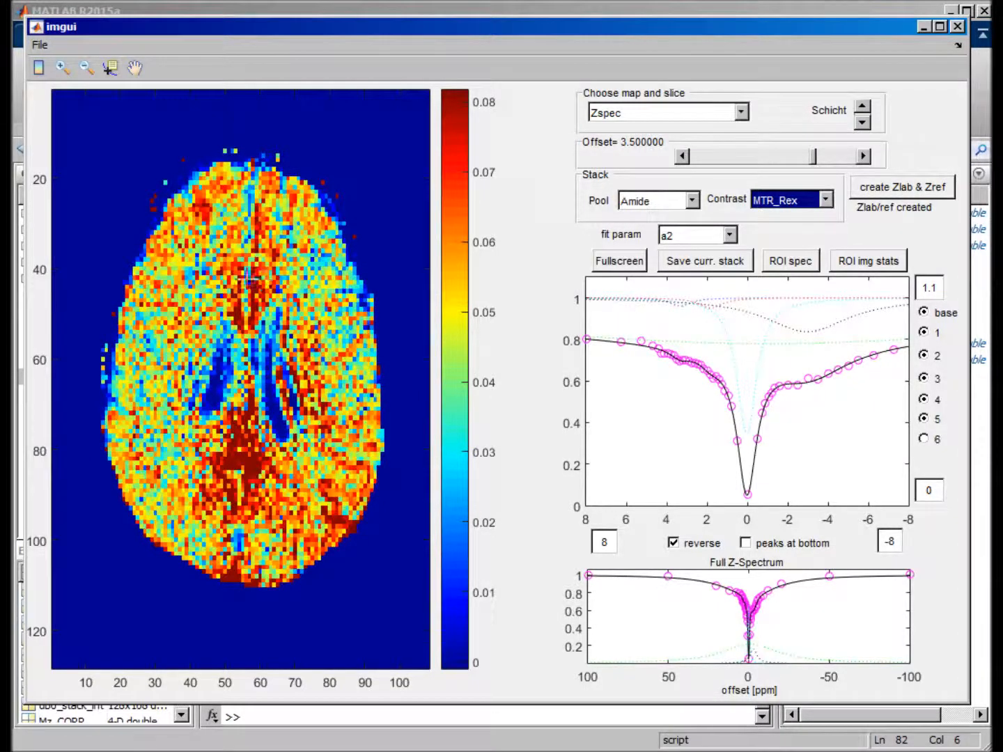
pyautogui.click(249, 460)
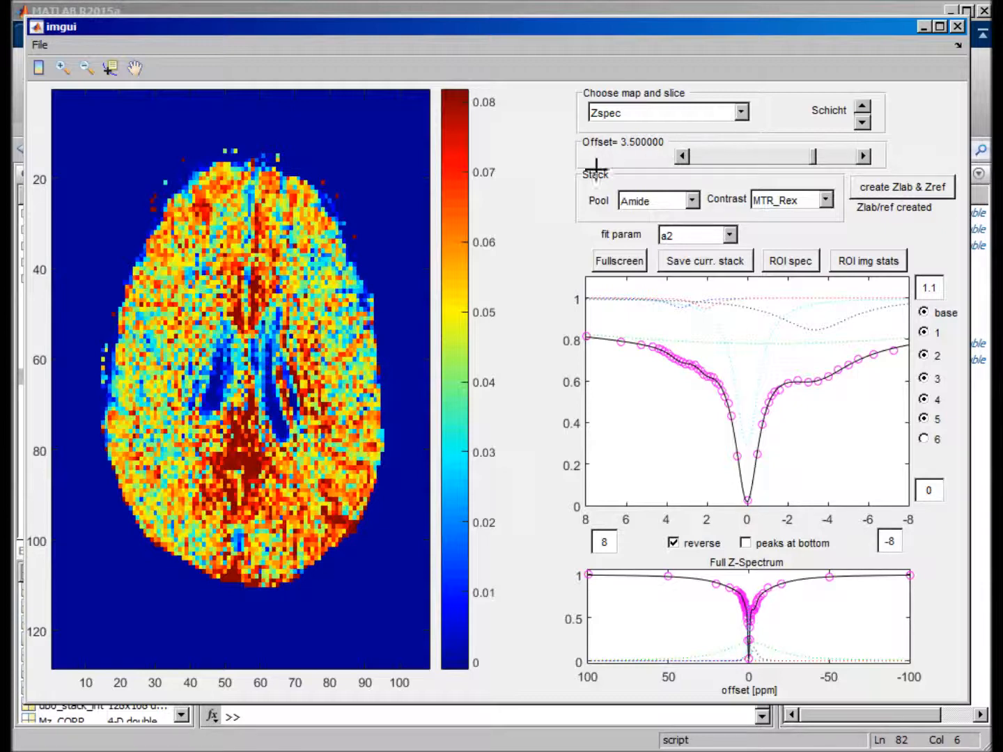
# Change the Amide contrast to AREX and inspect the fitted Z-spectra of frontal, midline and ventricle voxels
pyautogui.click(788, 195)
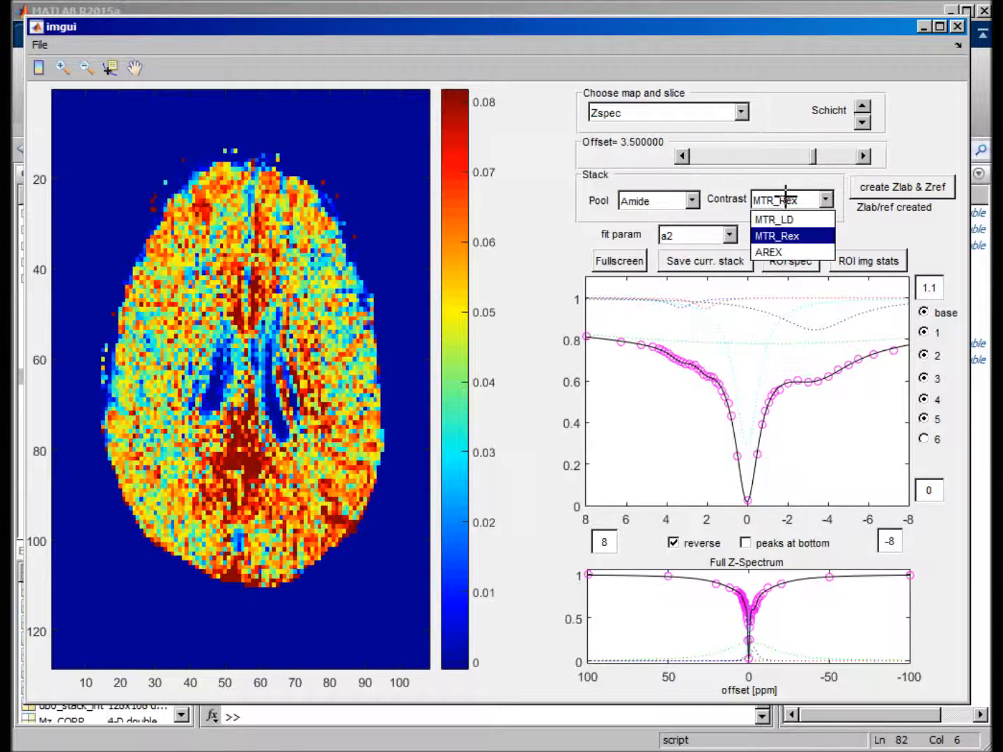
pyautogui.click(798, 251)
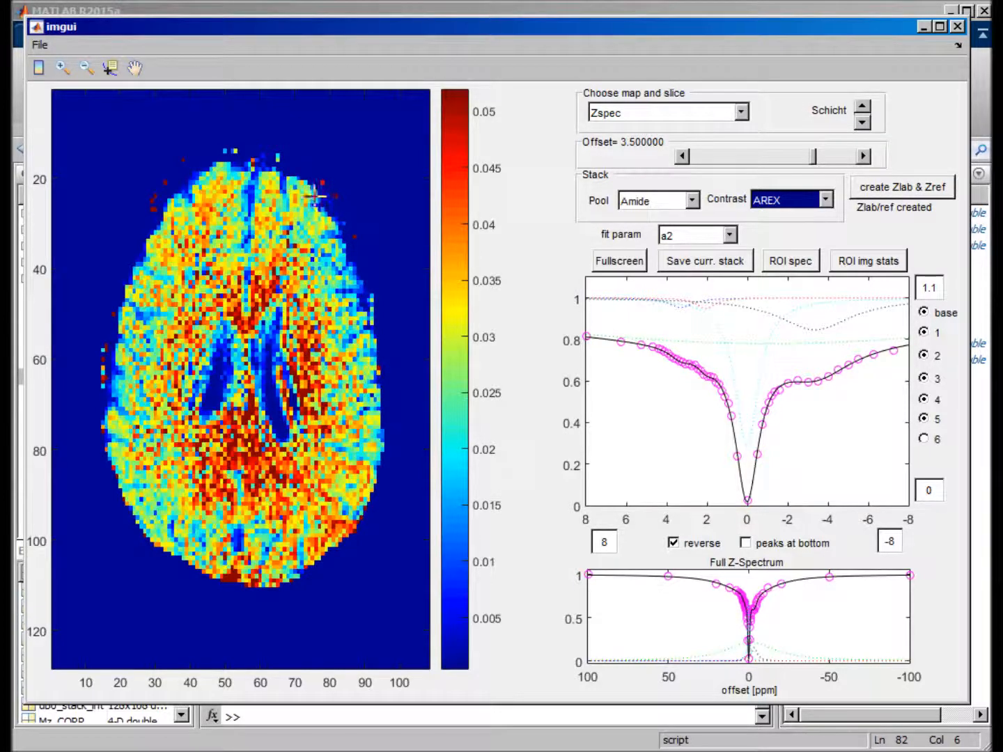
pyautogui.click(296, 196)
pyautogui.click(295, 190)
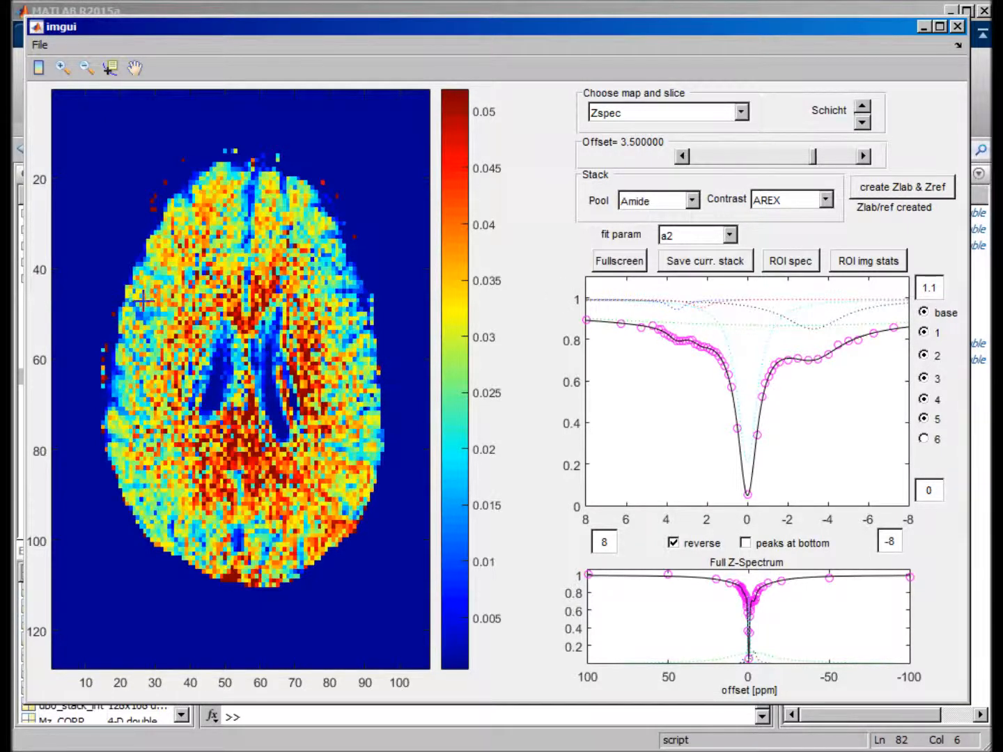
pyautogui.click(250, 306)
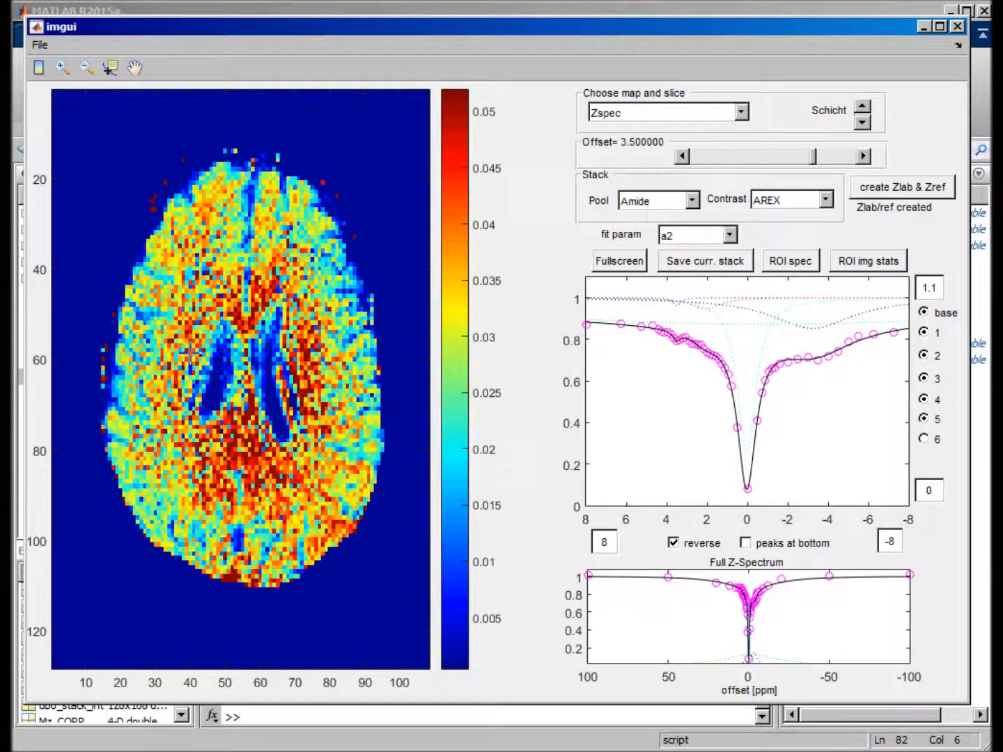
pyautogui.click(217, 388)
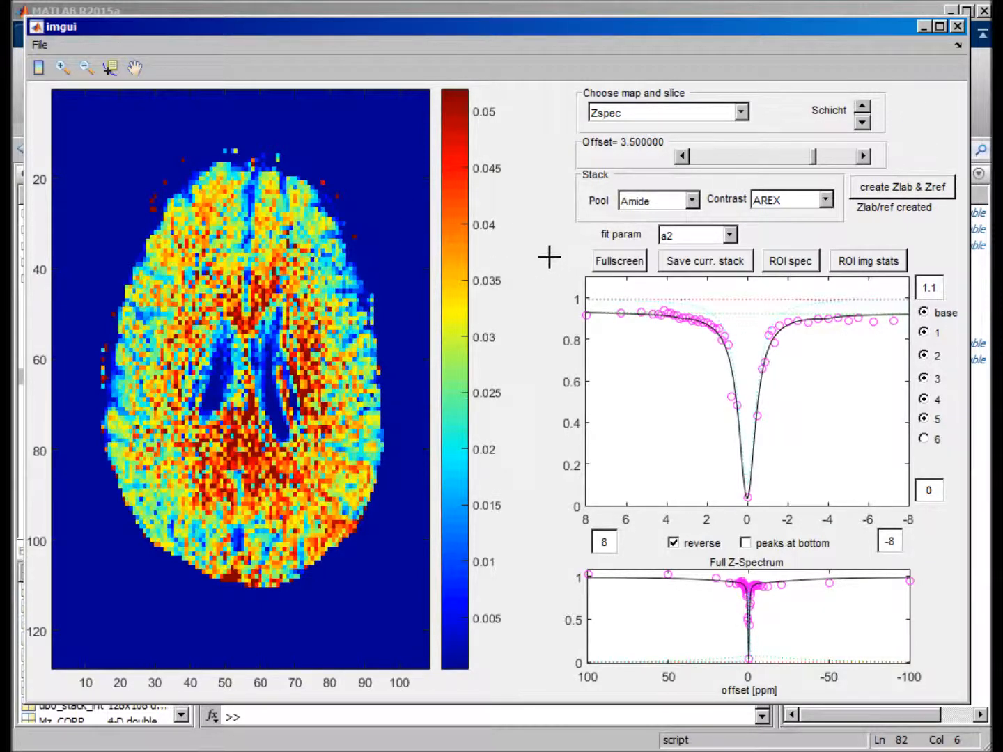
# Close imgui and highlight the Zlab and Zref outputs of the get_FIT_LABREF call in the batch script
pyautogui.click(957, 29)
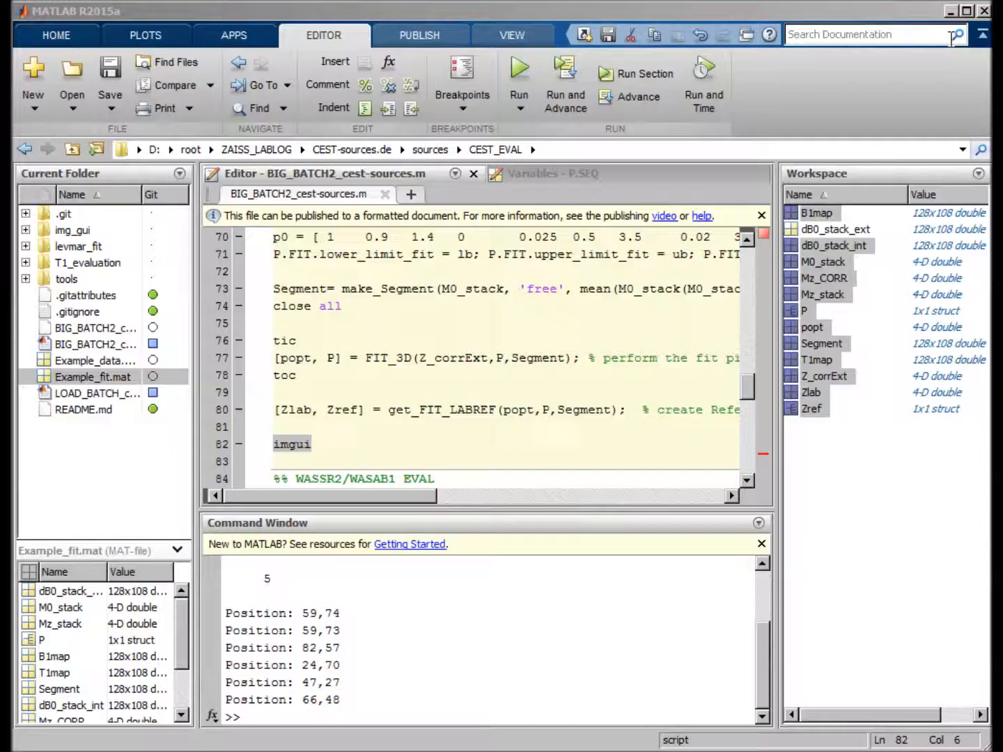
pyautogui.click(455, 327)
pyautogui.click(368, 420)
pyautogui.doubleClick(293, 411)
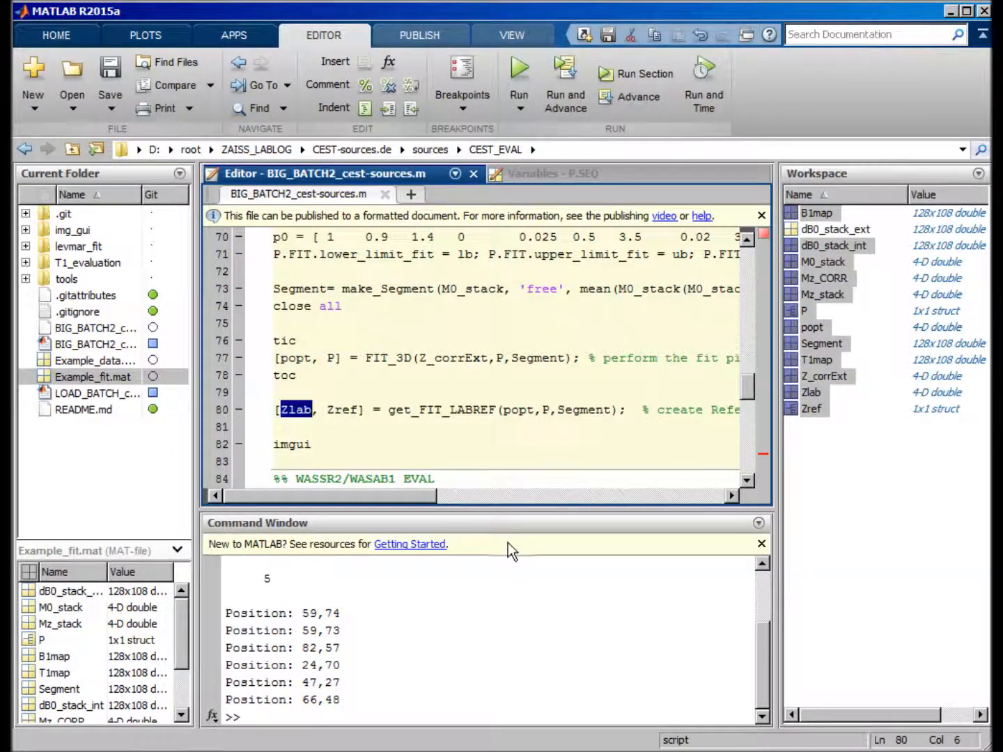
pyautogui.doubleClick(345, 411)
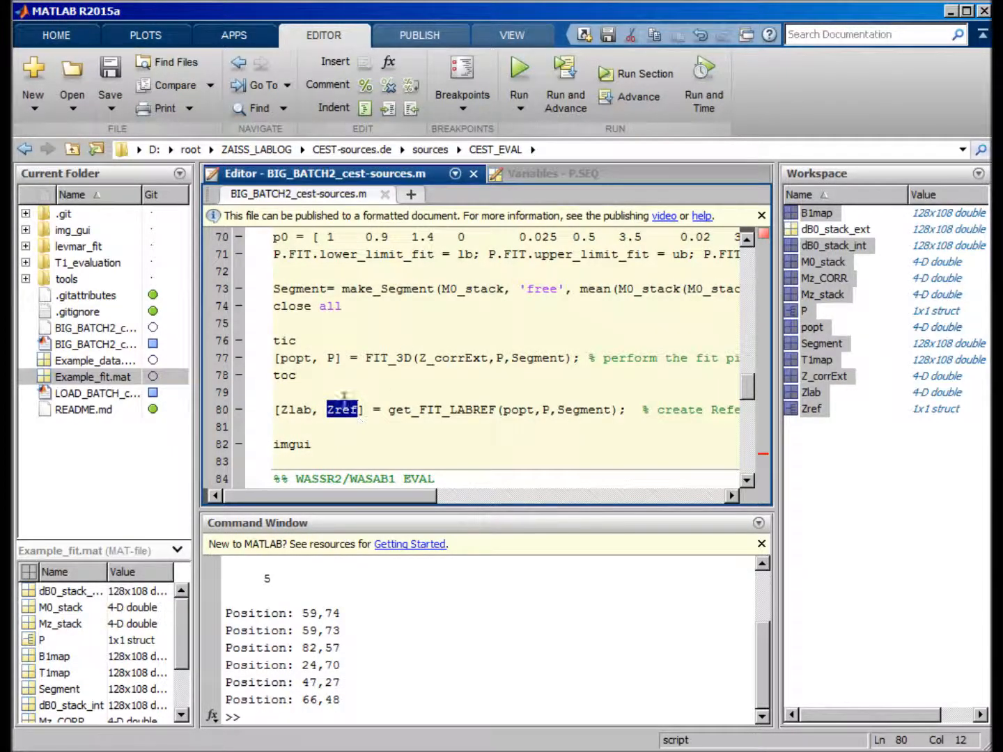
pyautogui.press('Up')
pyautogui.press('Up')
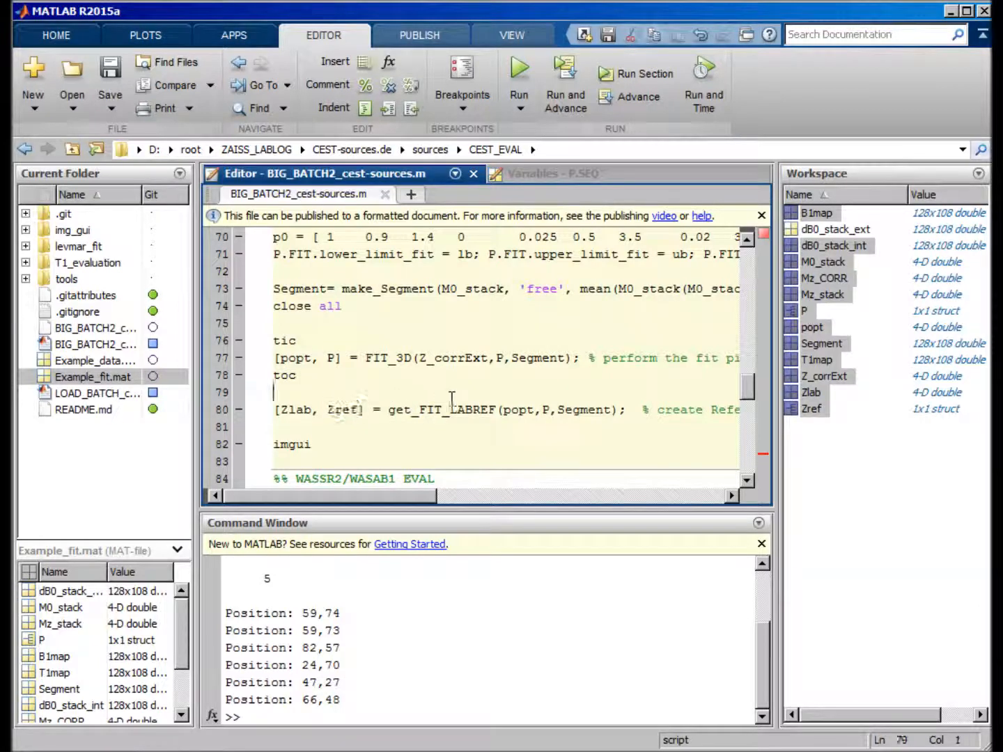
# Open the Zref struct from the workspace and go through its Amide, NOE, MT, Amine, onlyWater and Background fields
pyautogui.doubleClick(810, 410)
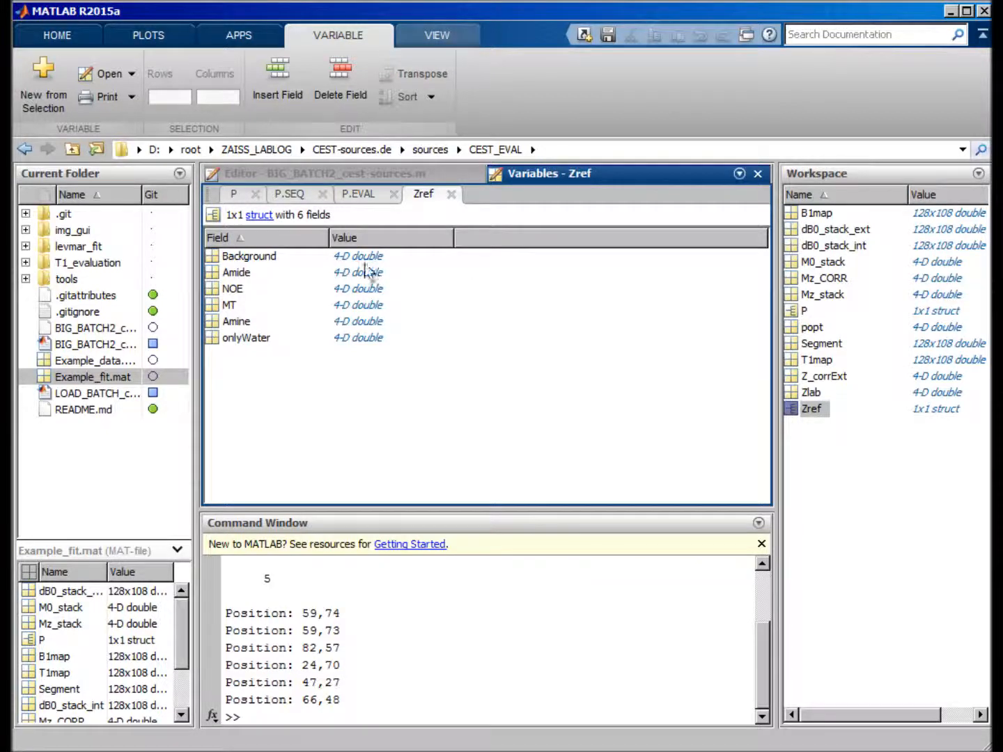
pyautogui.click(240, 272)
pyautogui.click(239, 289)
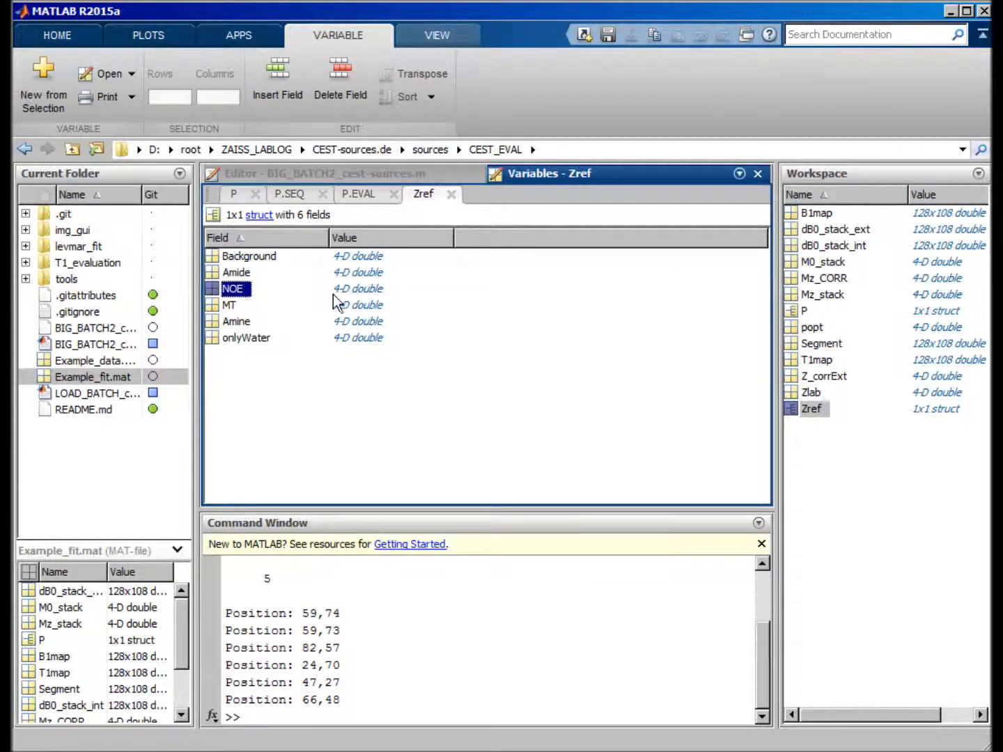
pyautogui.click(235, 306)
pyautogui.click(239, 322)
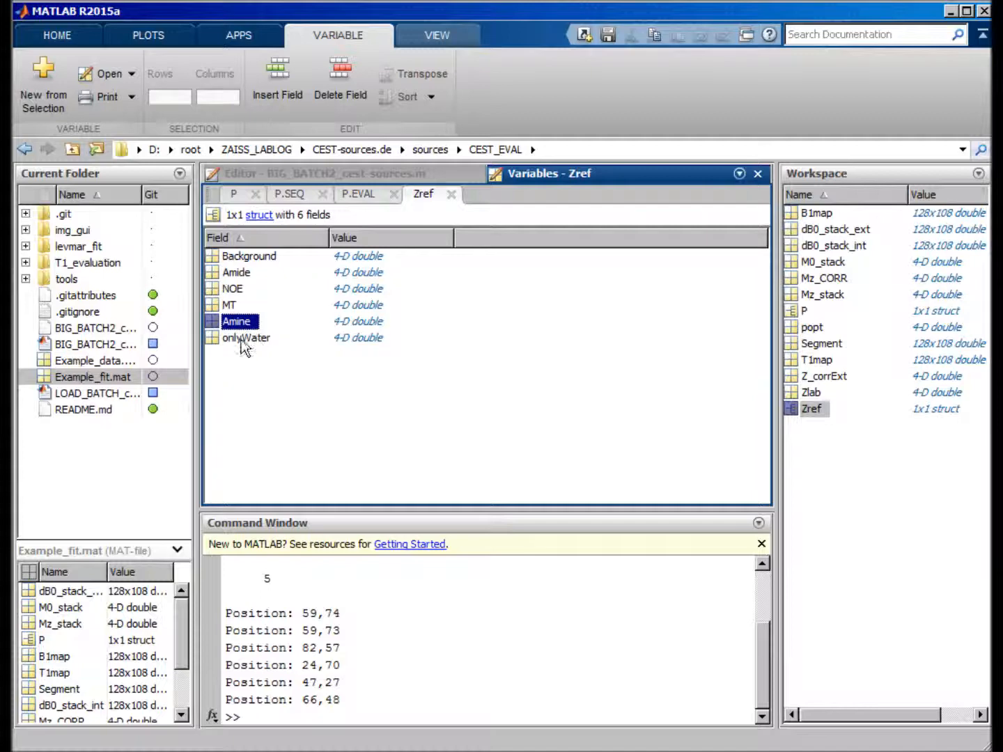
pyautogui.click(258, 338)
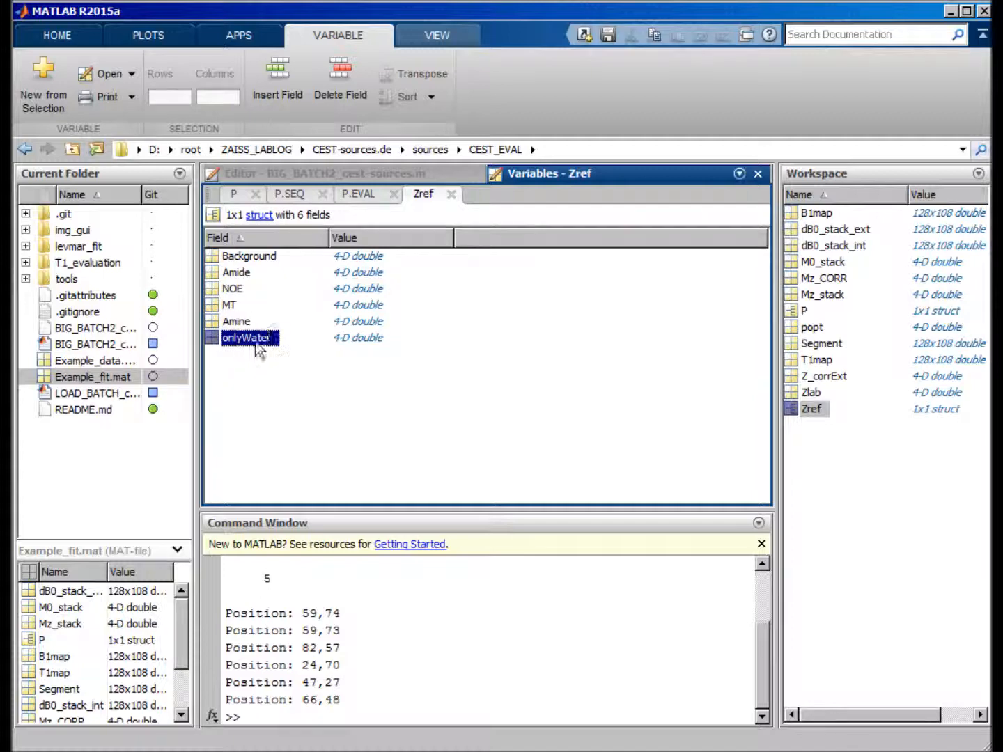
pyautogui.click(267, 258)
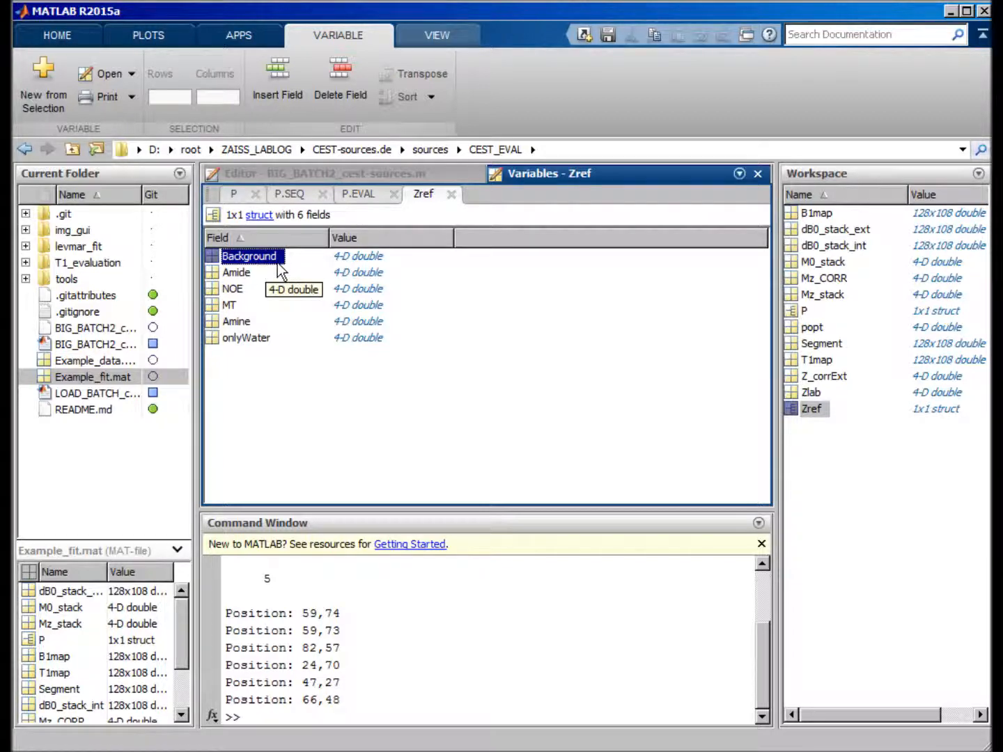
# Return to BIG_BATCH2_cest-sources.m and open the source file of the get_FIT_LABREF function called in line 80
pyautogui.click(377, 174)
pyautogui.click(495, 409)
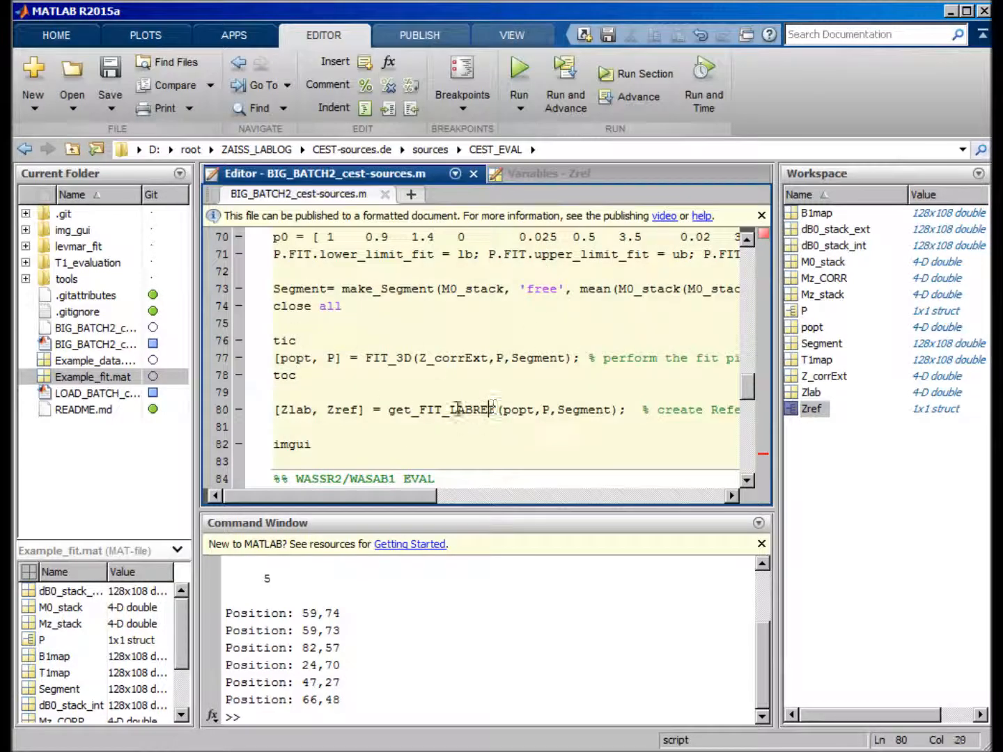
pyautogui.doubleClick(495, 409)
pyautogui.rightClick(495, 409)
pyautogui.click(530, 435)
# Review how get_FIT_LABREF.m fills Zlab and the Zref pool fields, and close the file to return to the batch script
pyautogui.click(496, 302)
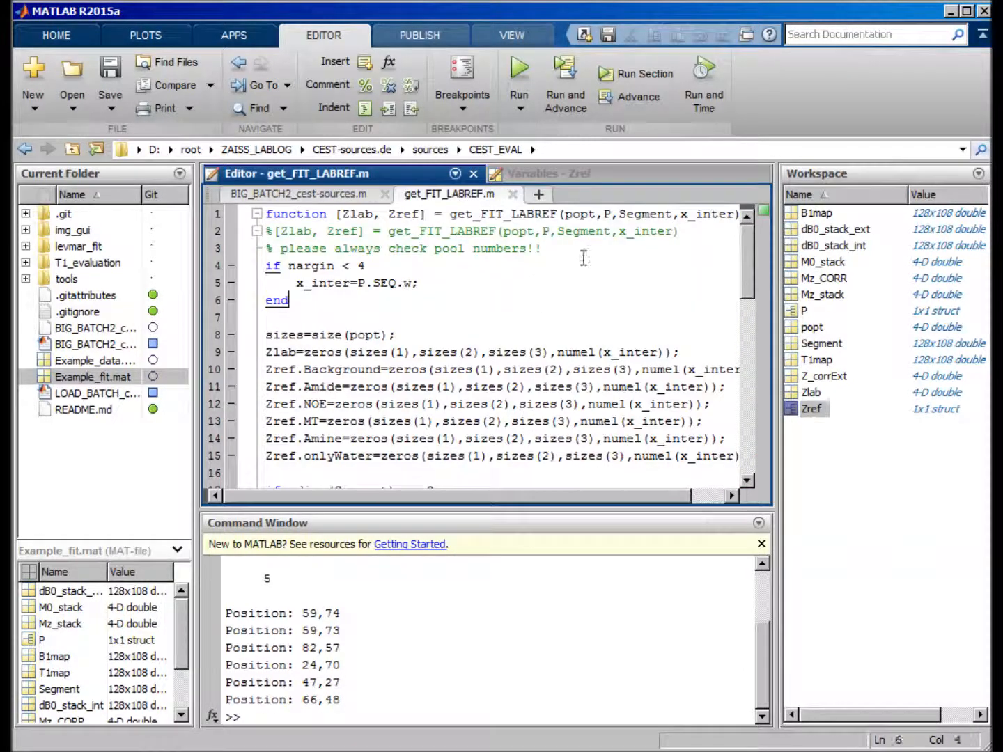
pyautogui.scroll(-7, 585, 259)
pyautogui.scroll(7, 544, 349)
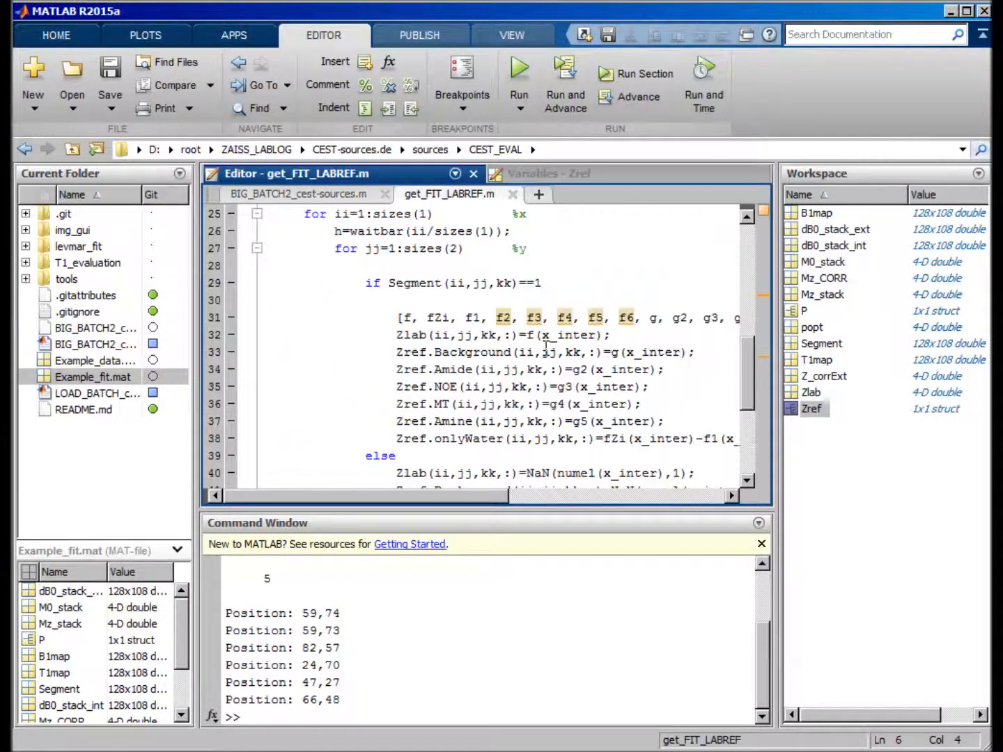
pyautogui.click(512, 194)
pyautogui.click(461, 358)
pyautogui.moveTo(465, 411); pyautogui.dragTo(460, 412)
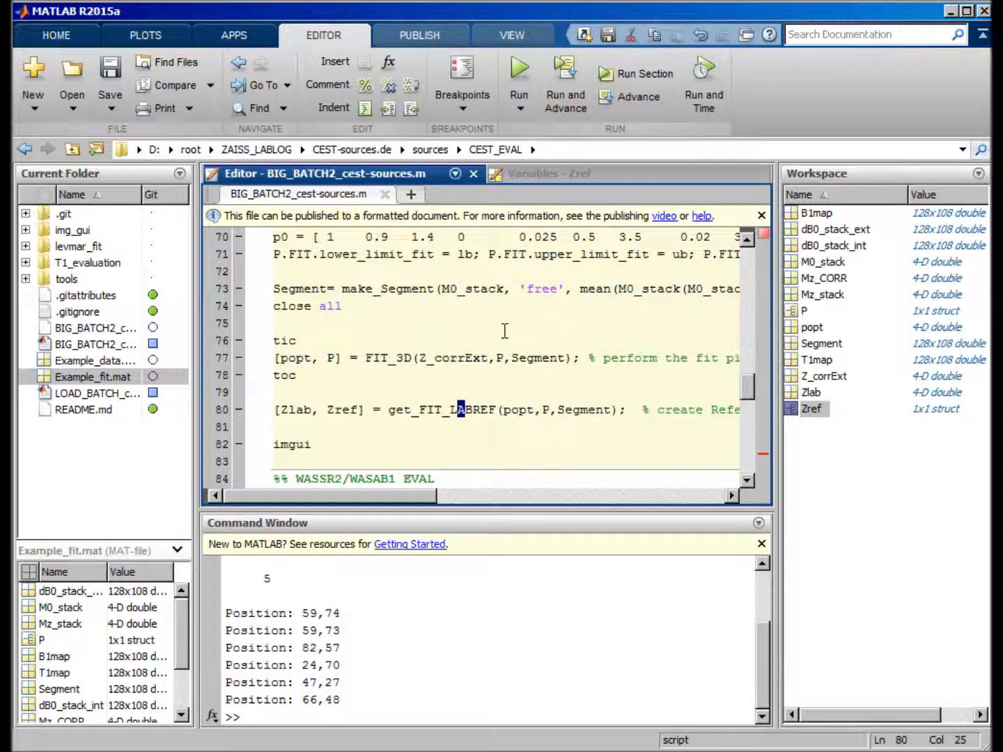
# Review the fit bounds, make_Segment and FIT_3D lines in the batch script
pyautogui.click(344, 370)
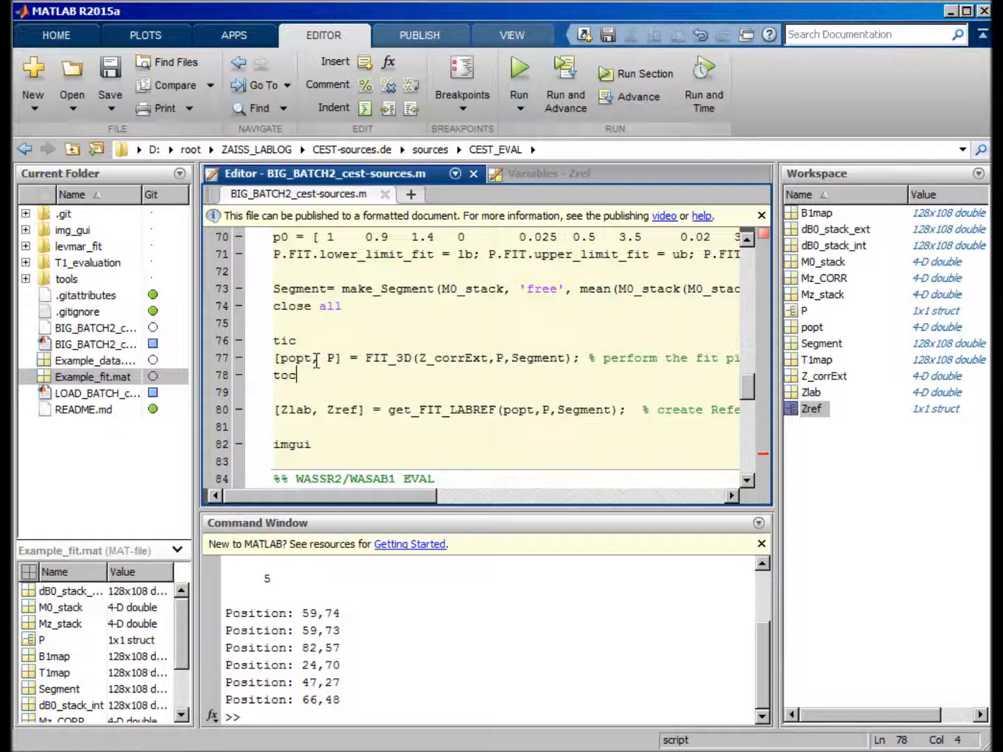
pyautogui.press('Up')
pyautogui.press('Up')
pyautogui.scroll(1, 412, 341)
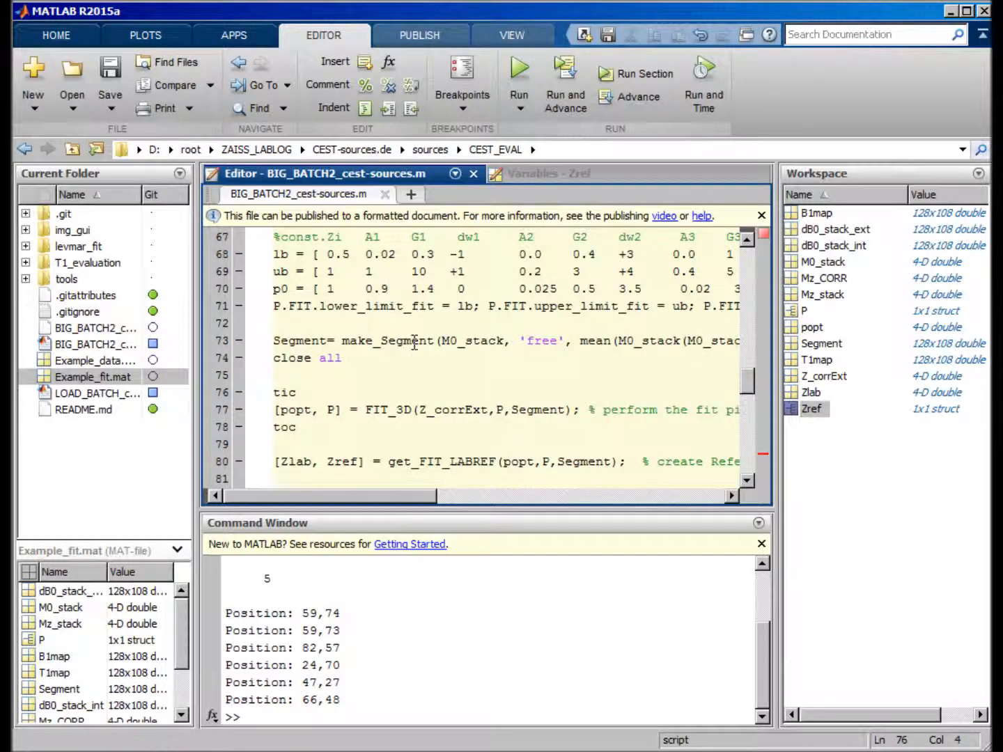
pyautogui.scroll(-1, 413, 333)
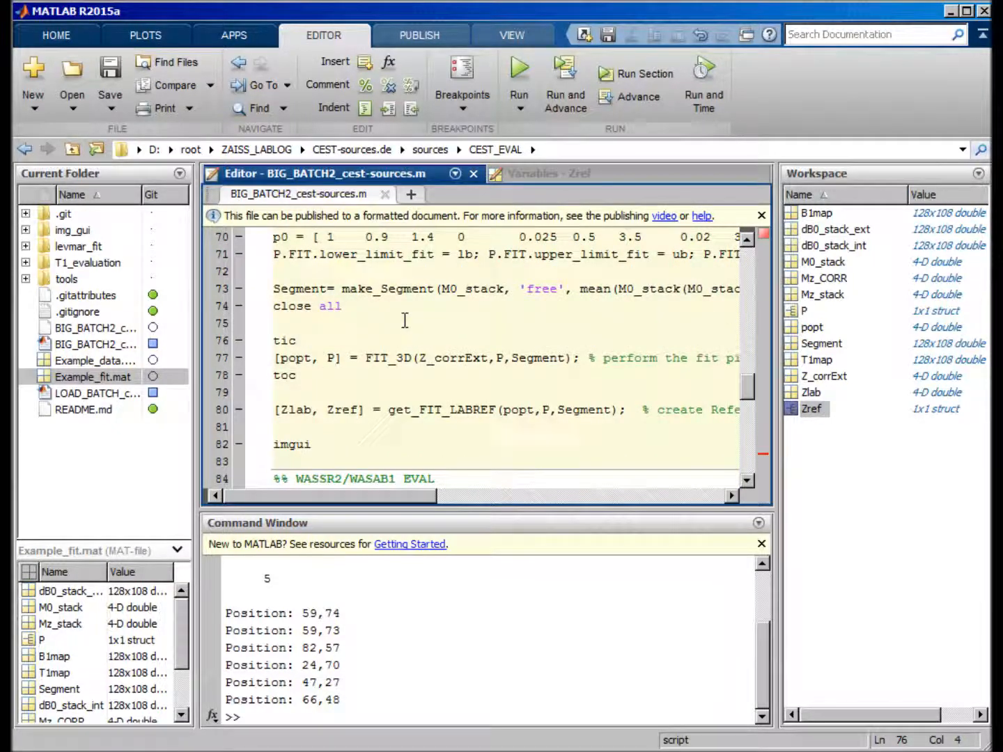
pyautogui.click(418, 328)
pyautogui.click(418, 312)
# Point out the example data file, the LOAD_BATCH script and Example_fit.mat in the current folder, and return to the batch script
pyautogui.click(109, 361)
pyautogui.click(104, 393)
pyautogui.click(103, 380)
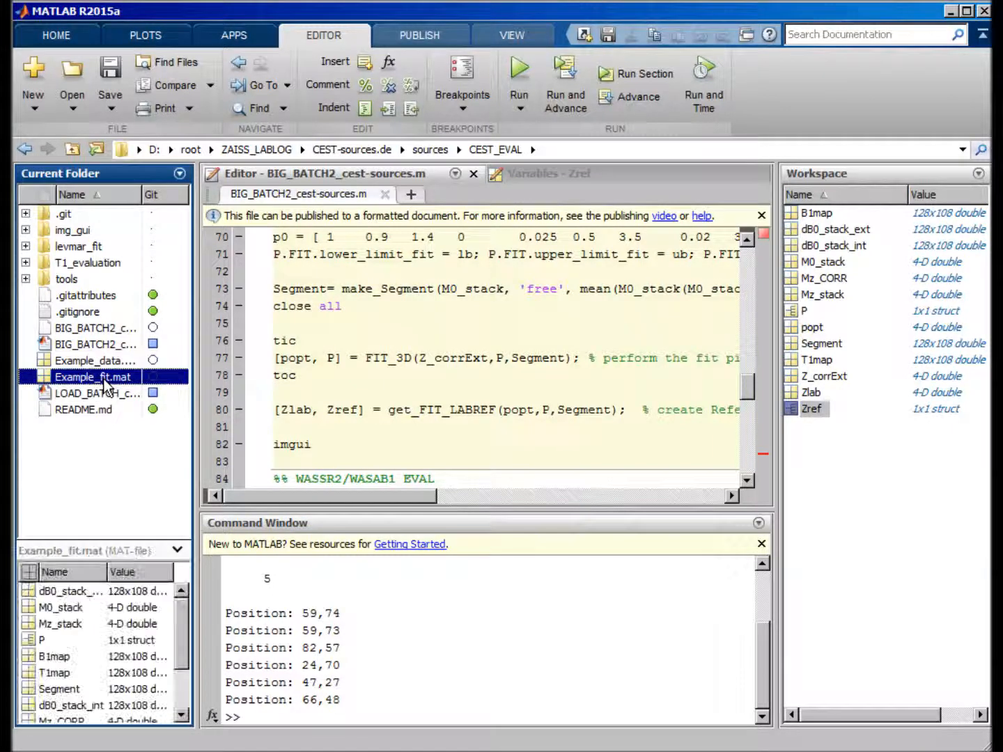
pyautogui.click(427, 389)
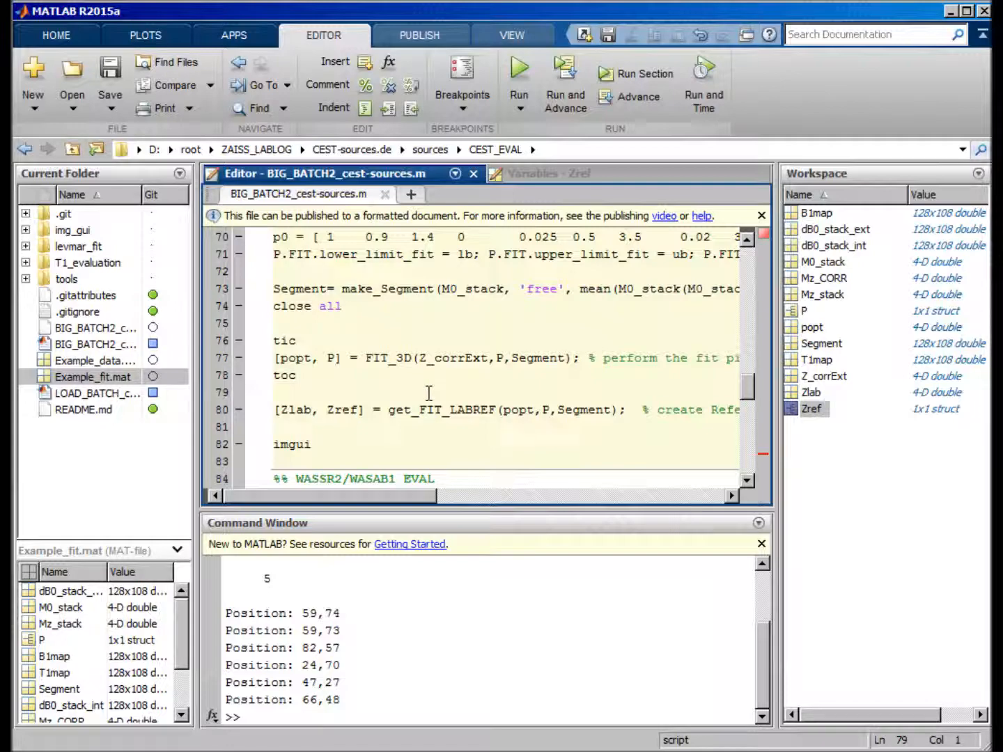